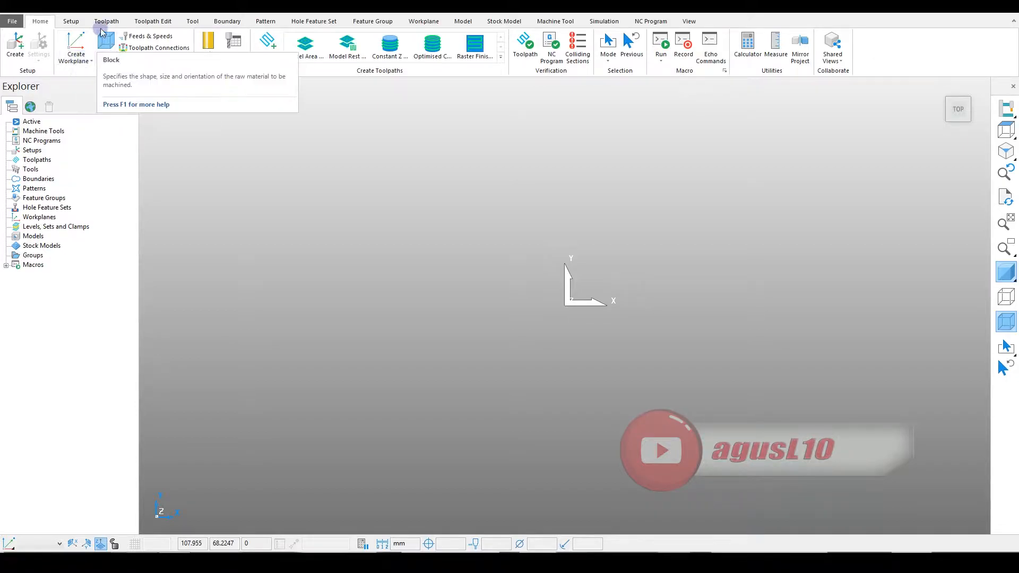
click(166, 22)
click(191, 21)
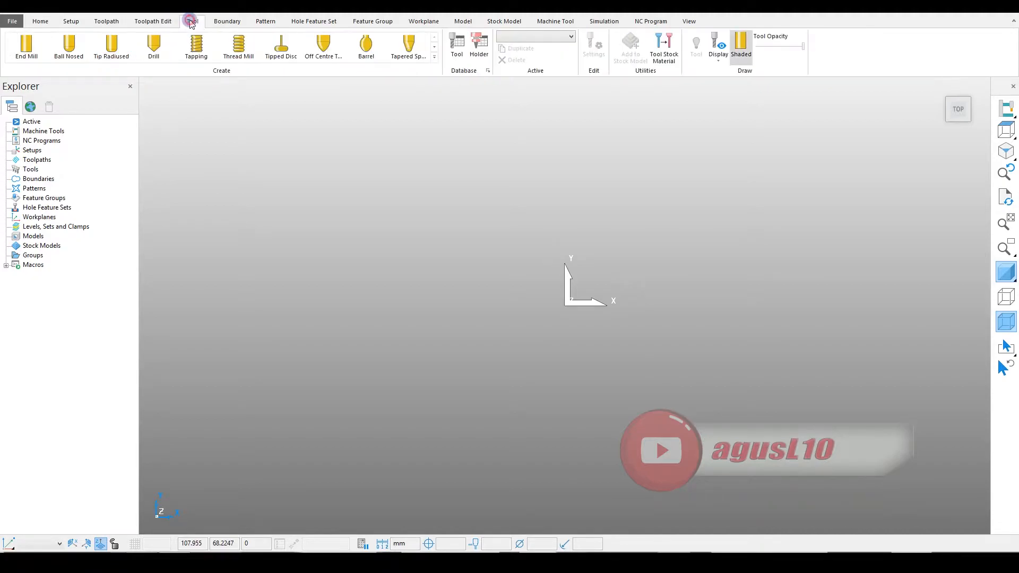
click(68, 22)
click(39, 22)
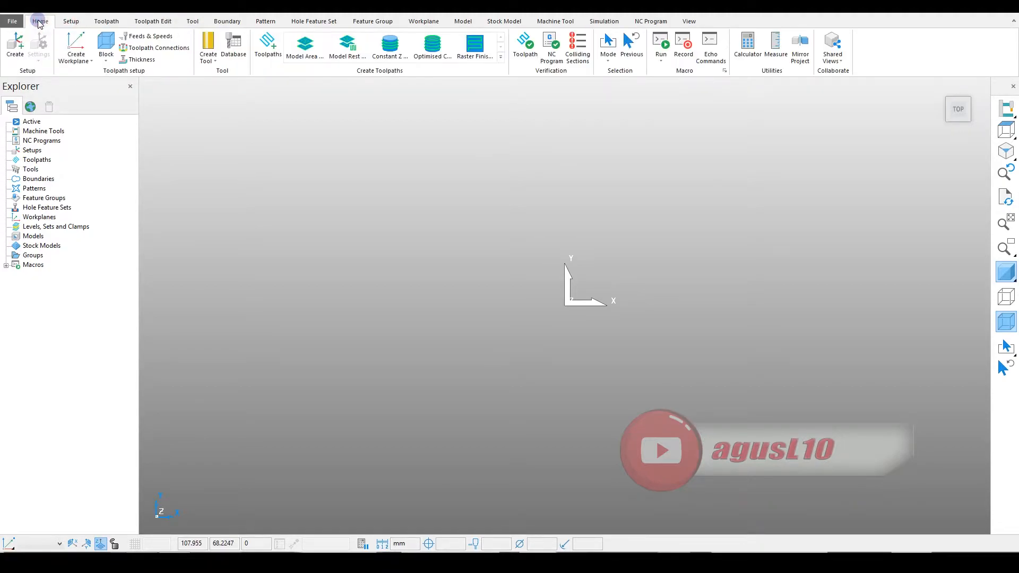
click(788, 42)
click(105, 24)
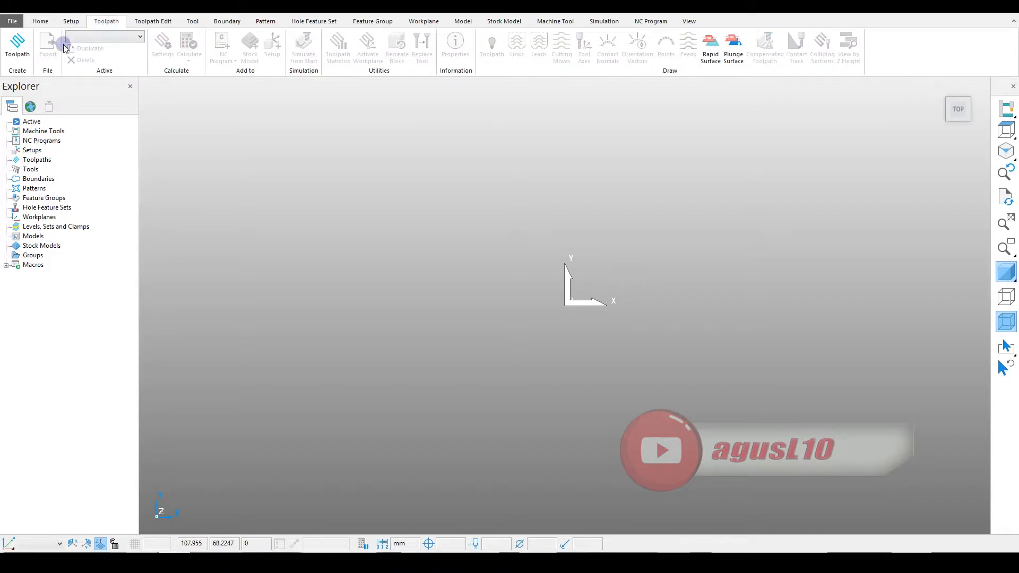
click(69, 21)
click(40, 24)
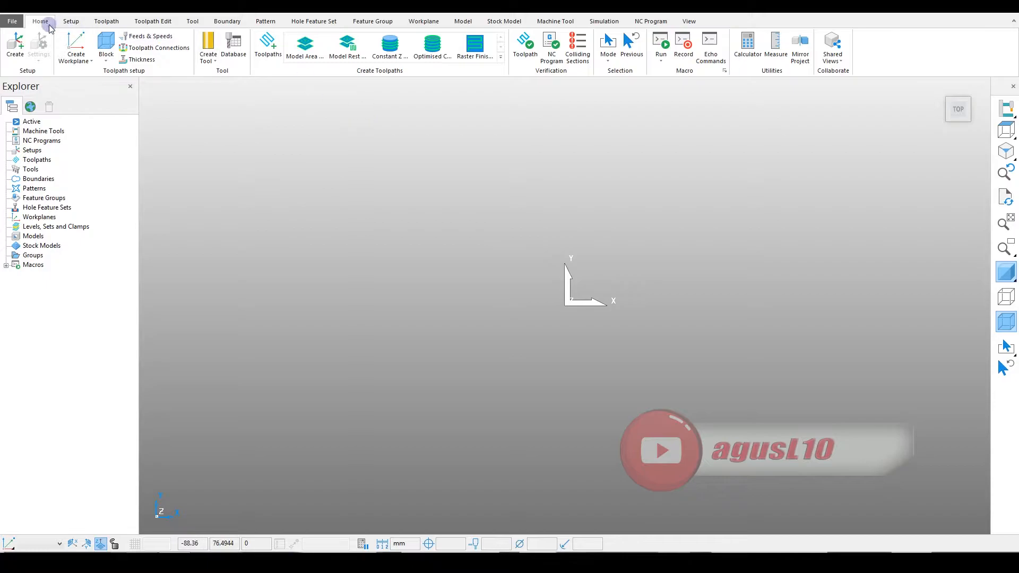
- Start importing a CAD model and open the list of locations to browse for its file
click(12, 22)
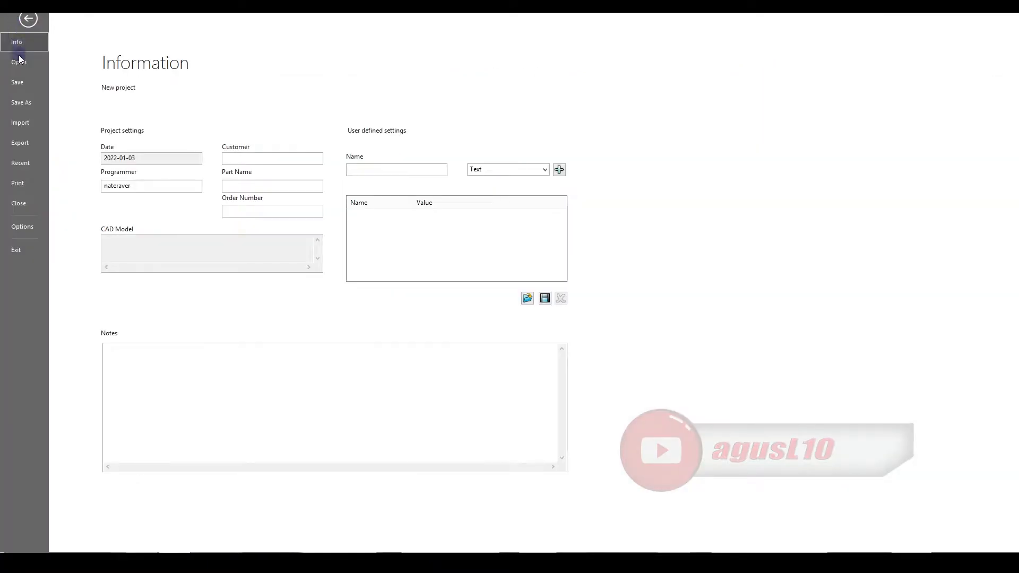
click(20, 122)
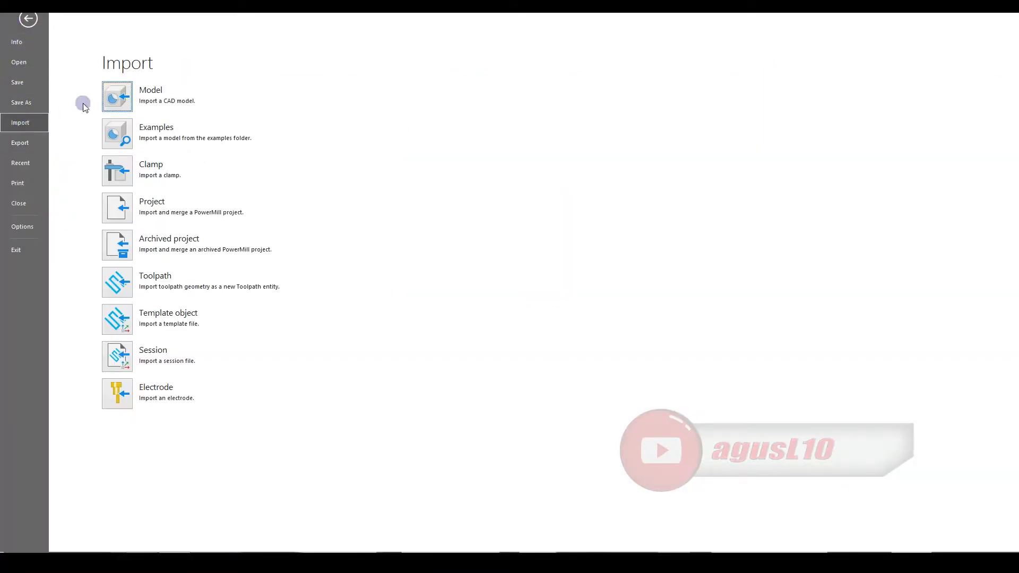
click(116, 96)
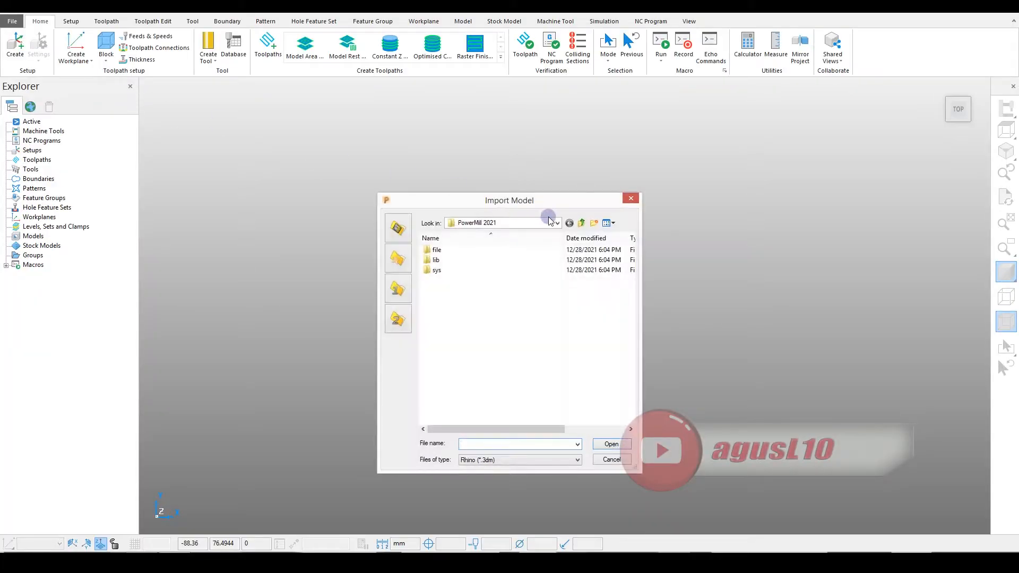
click(532, 223)
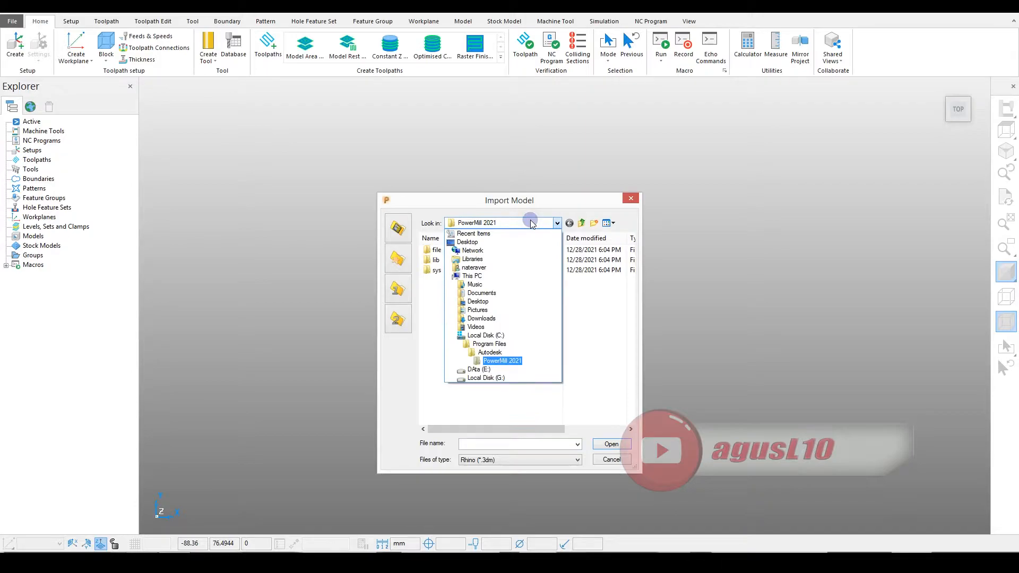
click(532, 223)
click(532, 222)
click(531, 222)
click(531, 221)
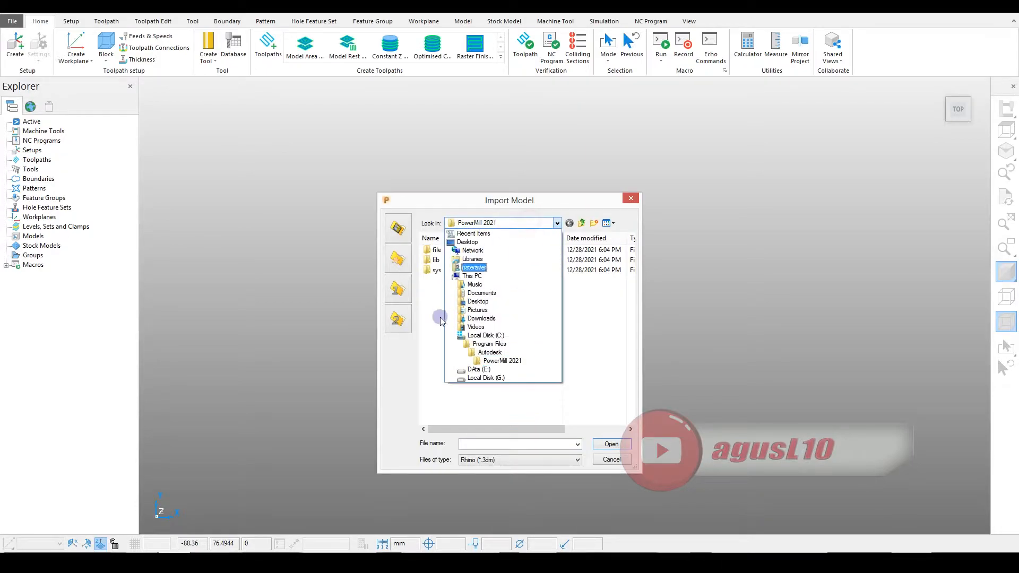
- Browse the drives and libraries to the #1 folder inside the 2022 folder
click(486, 378)
click(457, 390)
scroll(451, 388, down, 2)
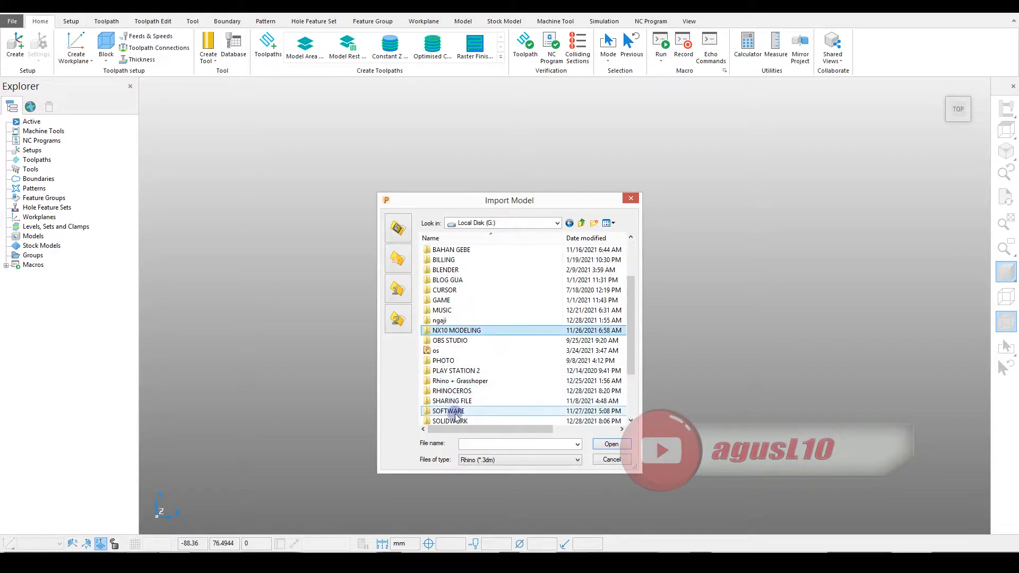
scroll(457, 401, down, 3)
scroll(461, 341, up, 5)
click(483, 225)
click(475, 236)
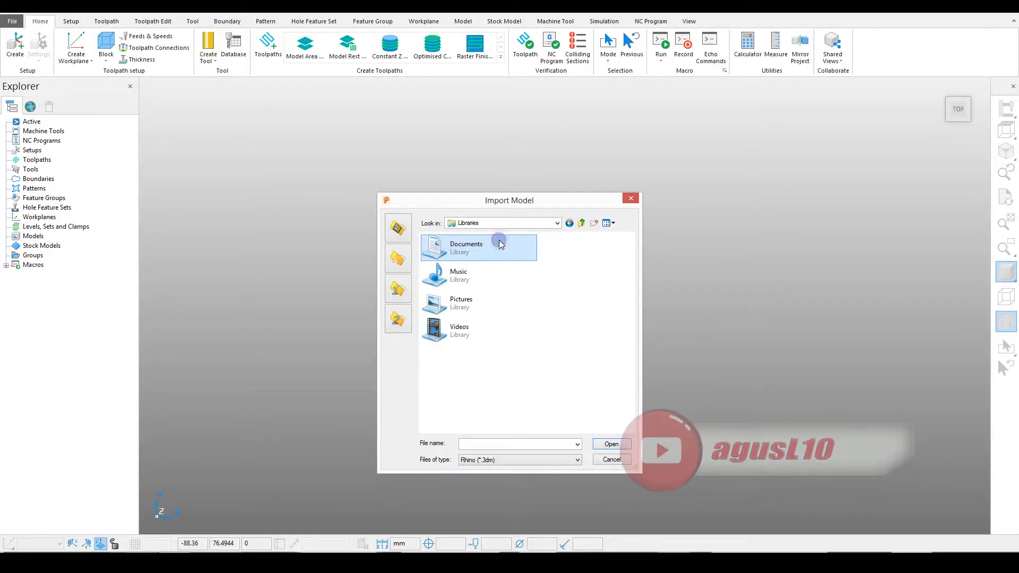
double_click(454, 241)
double_click(466, 292)
scroll(463, 366, down, 1)
double_click(450, 341)
double_click(448, 251)
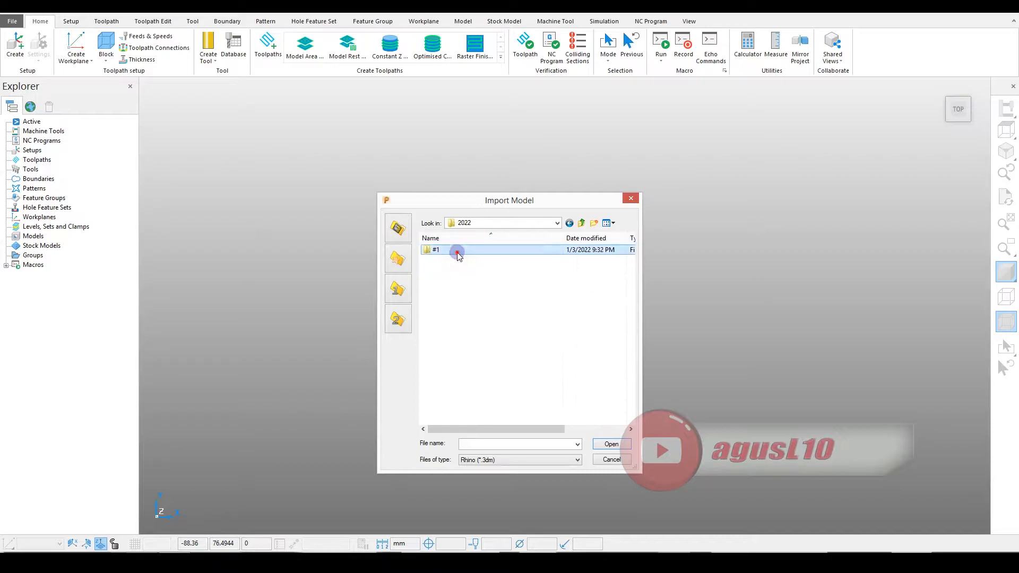
- Import the model file "part 1" using the Rhino (*.3dm) file type and dismiss the translation report
click(537, 460)
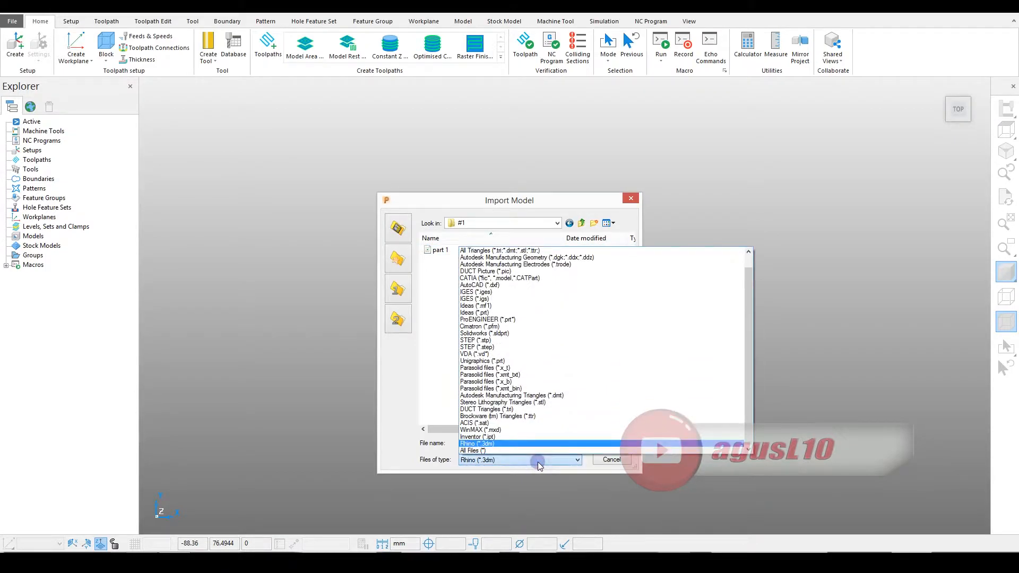
click(525, 250)
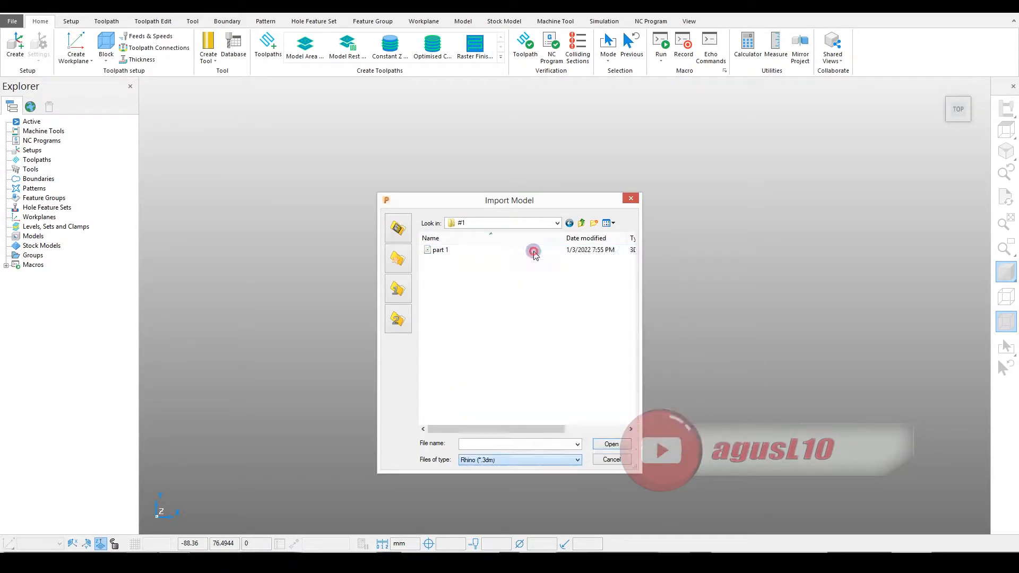
click(534, 460)
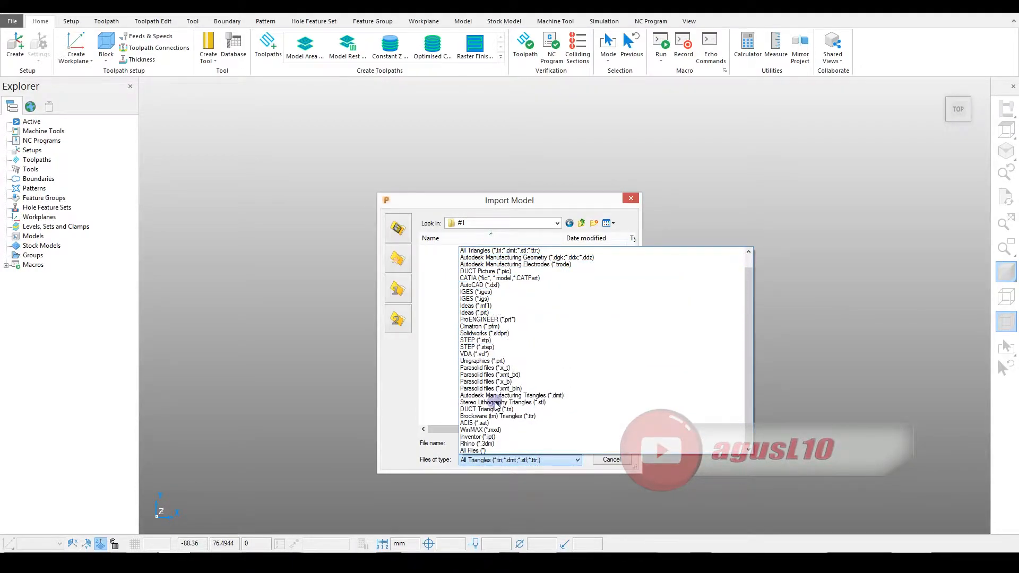
click(482, 444)
click(437, 250)
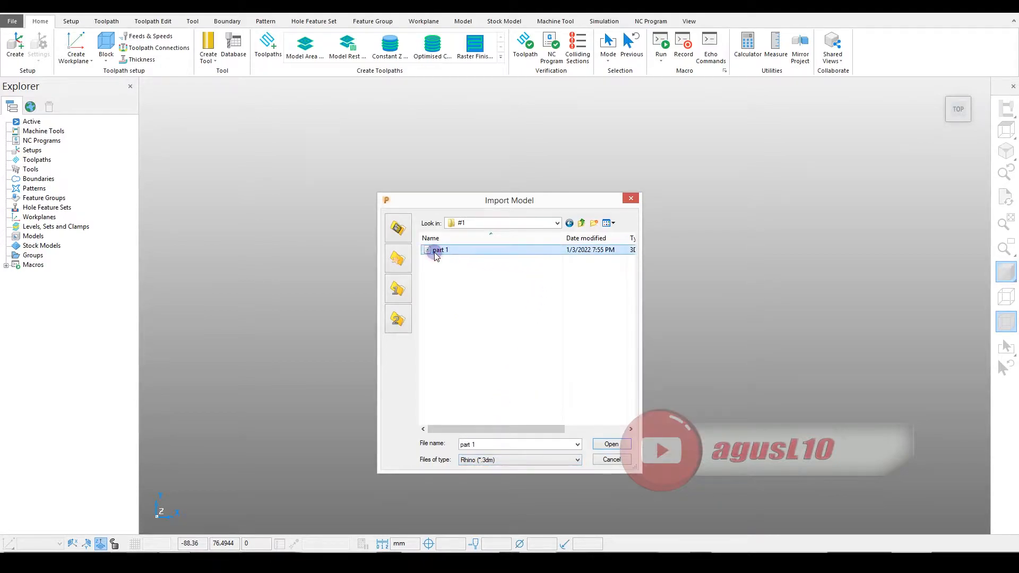
click(610, 444)
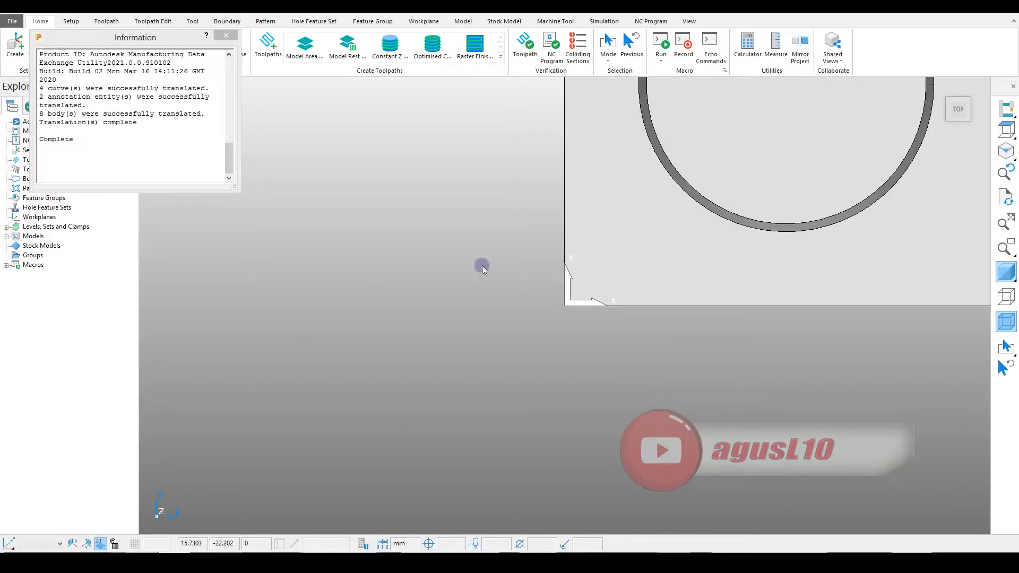
click(227, 36)
- Examine the imported plate from the standard top, bottom, front, back, left, right and isometric views, ending in an isometric view
key(ctrl+1)
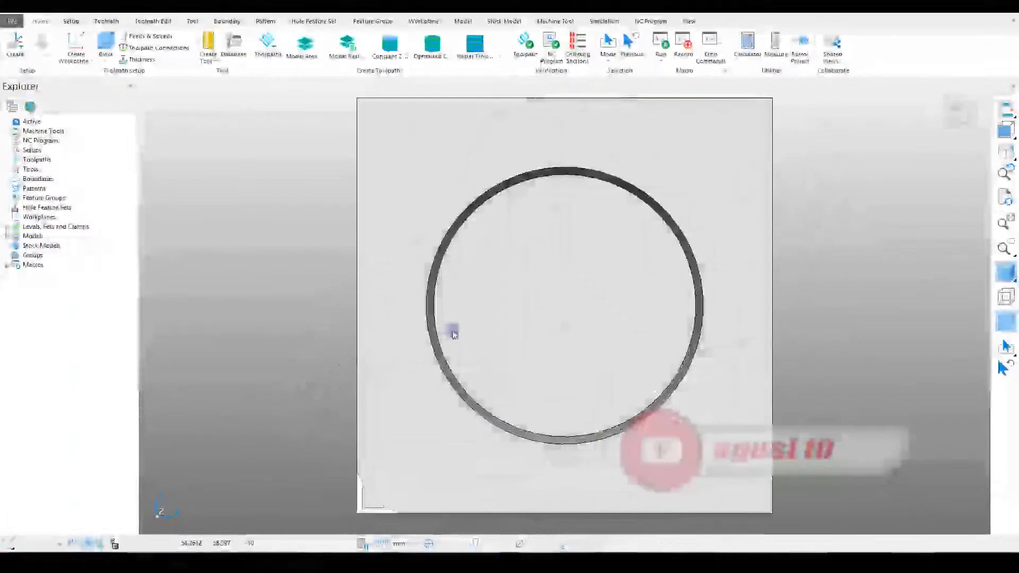
middle_drag(457, 336, 458, 336)
key(ctrl+4)
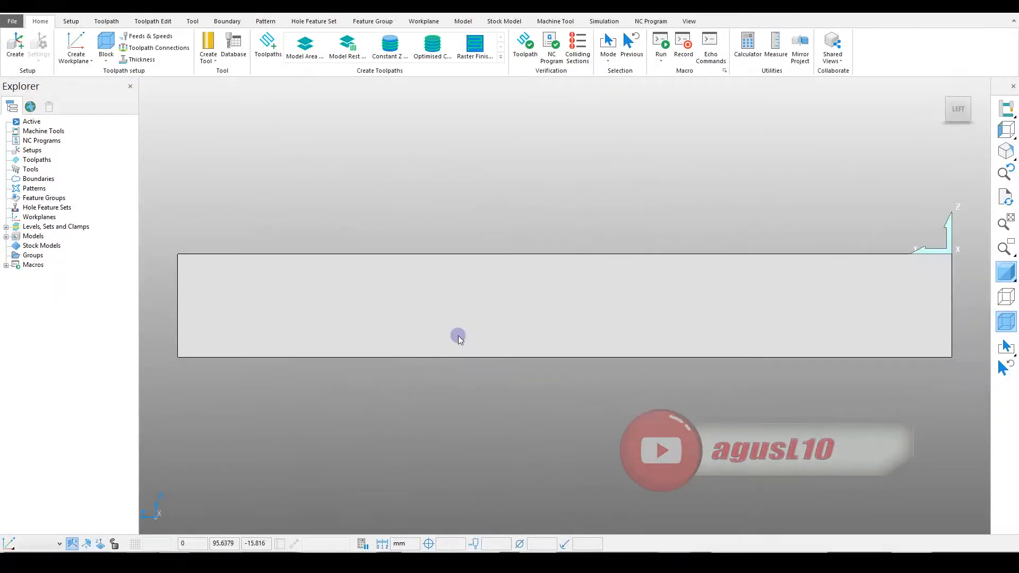
key(ctrl+1)
key(ctrl+5)
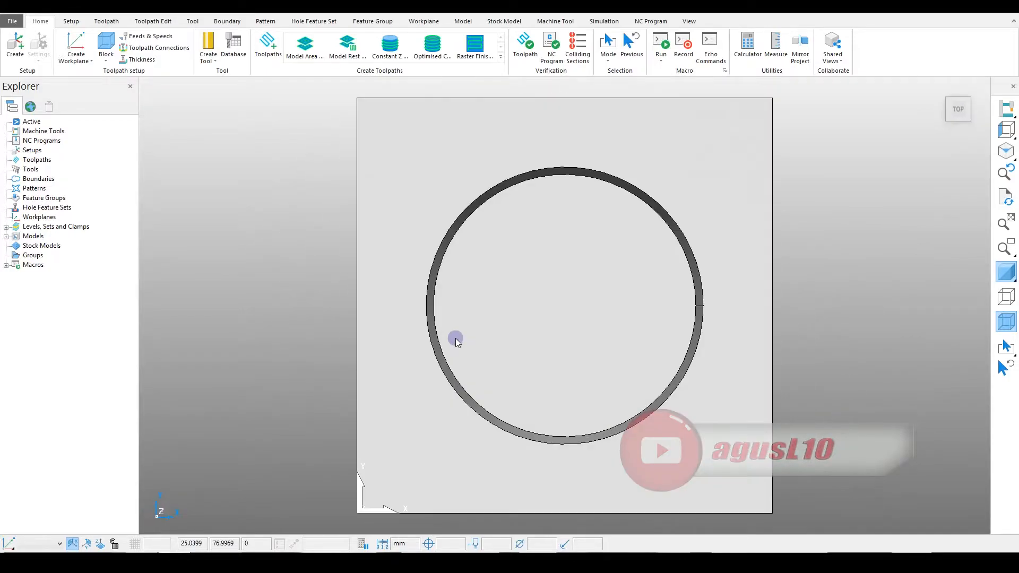
key(ctrl+1)
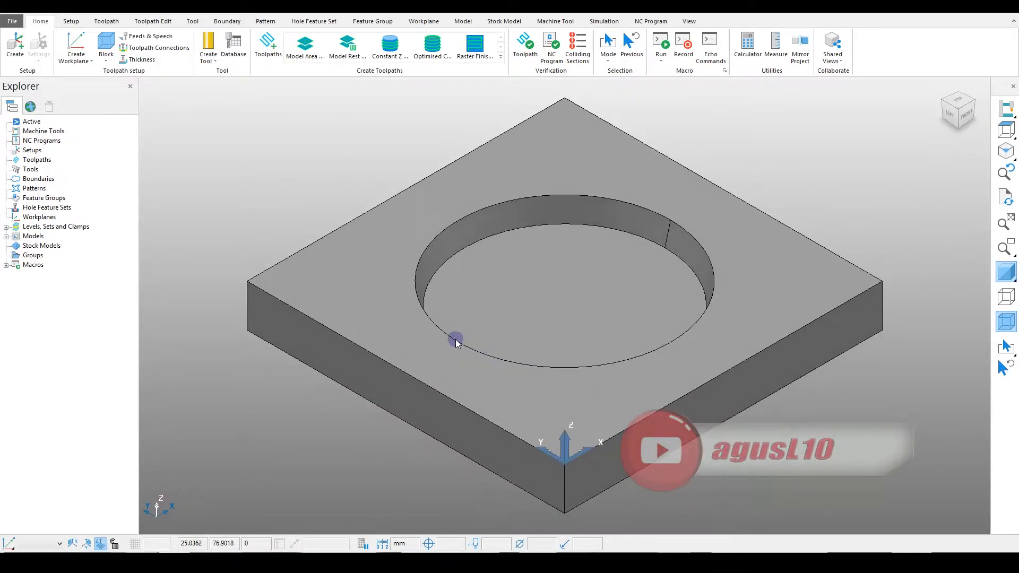
key(ctrl+2)
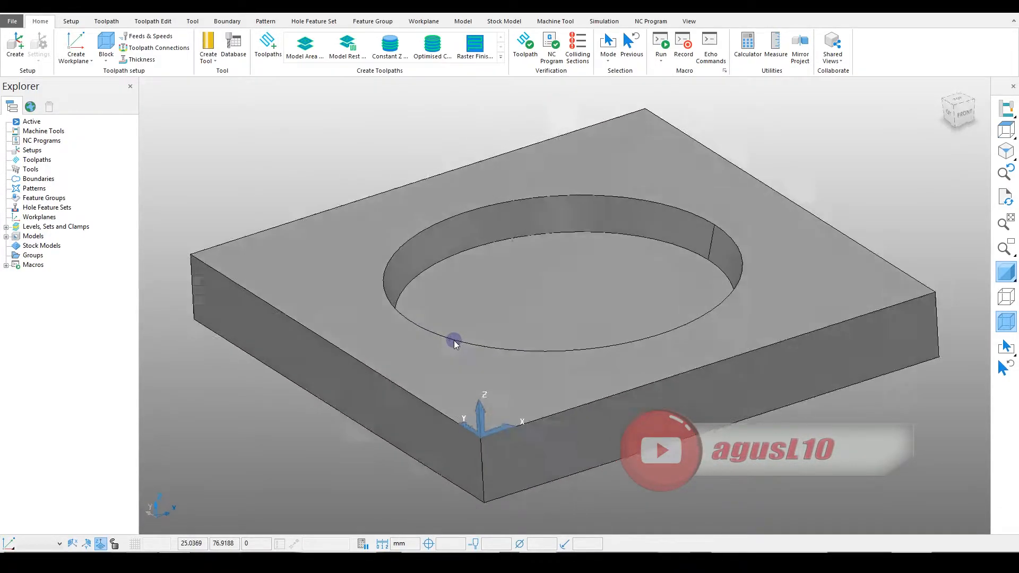
key(ctrl+3)
key(ctrl+4)
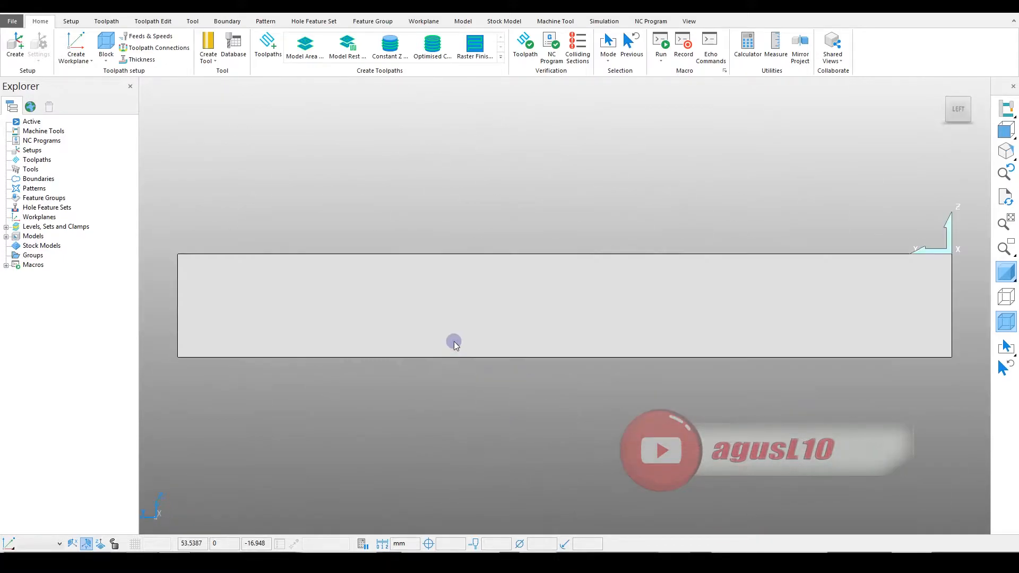
key(ctrl+5)
key(ctrl+6)
key(ctrl+7)
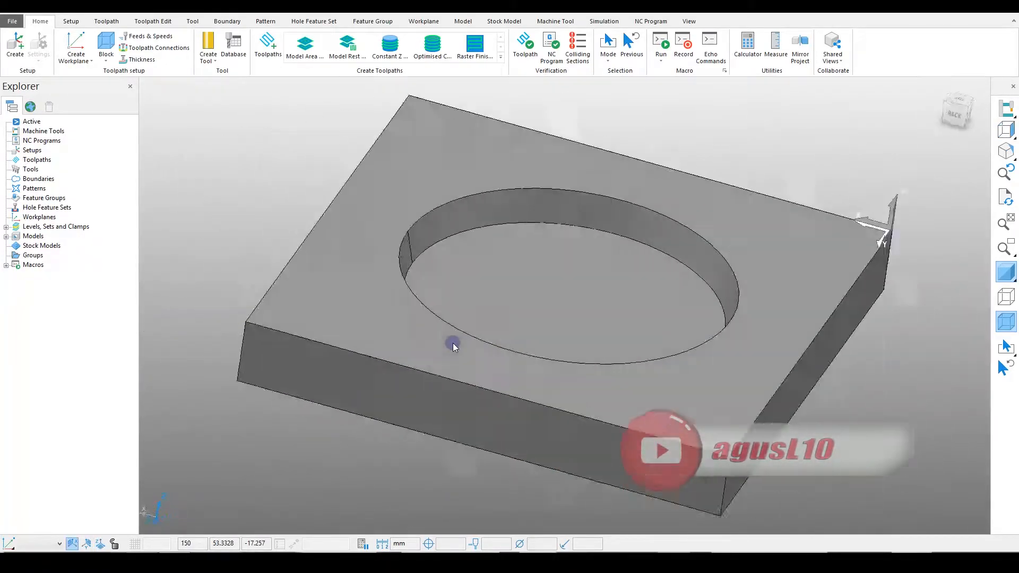
key(ctrl+8)
key(ctrl+9)
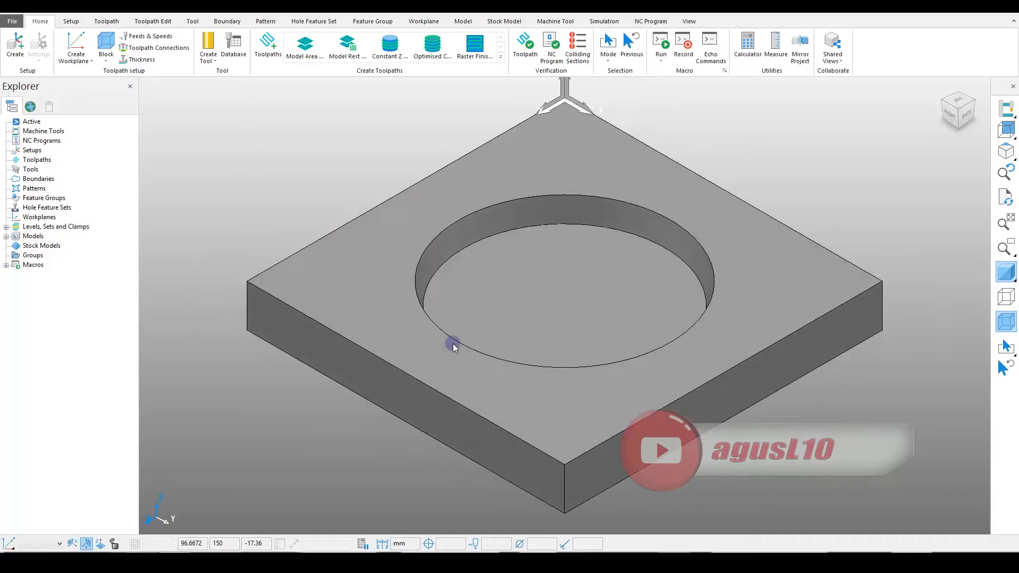
key(ctrl+0)
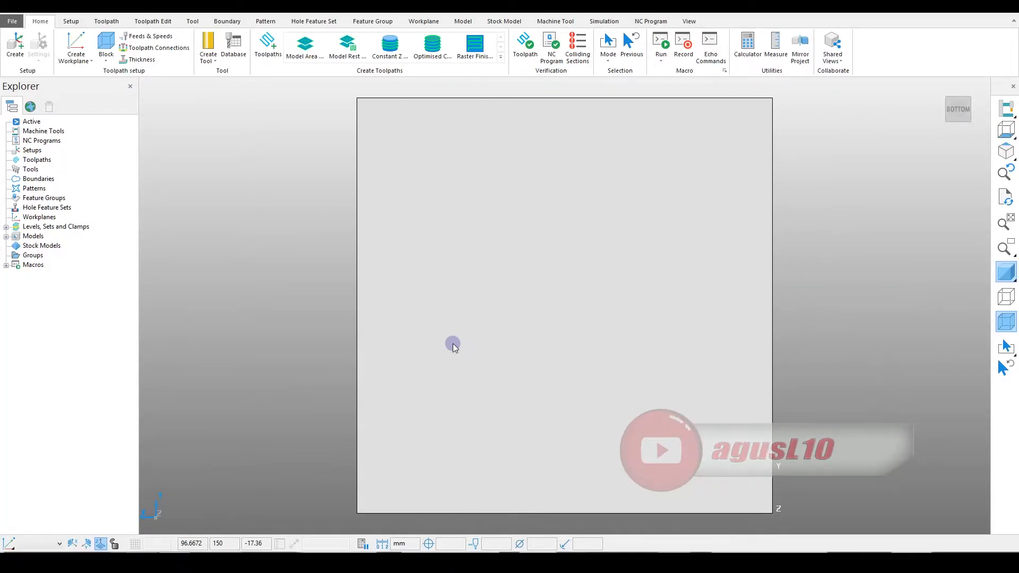
key(ctrl+1)
key(ctrl+2)
key(ctrl+3)
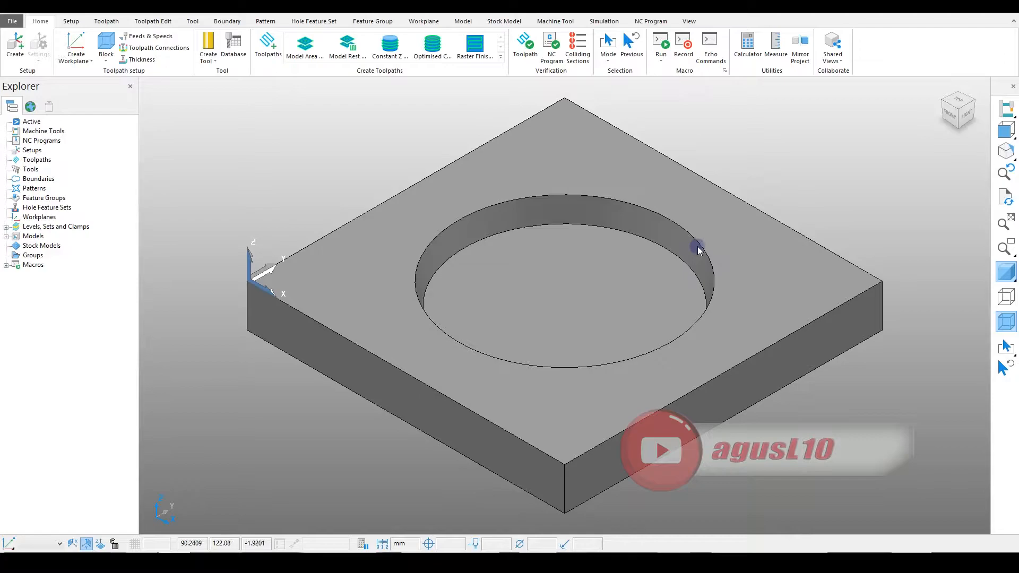
- Examine the plate's circular pocket up close and from a distance, including its wall and floor
middle_drag(716, 245, 697, 262)
scroll(511, 250, up, 5)
scroll(510, 250, down, 5)
middle_drag(511, 250, 744, 314)
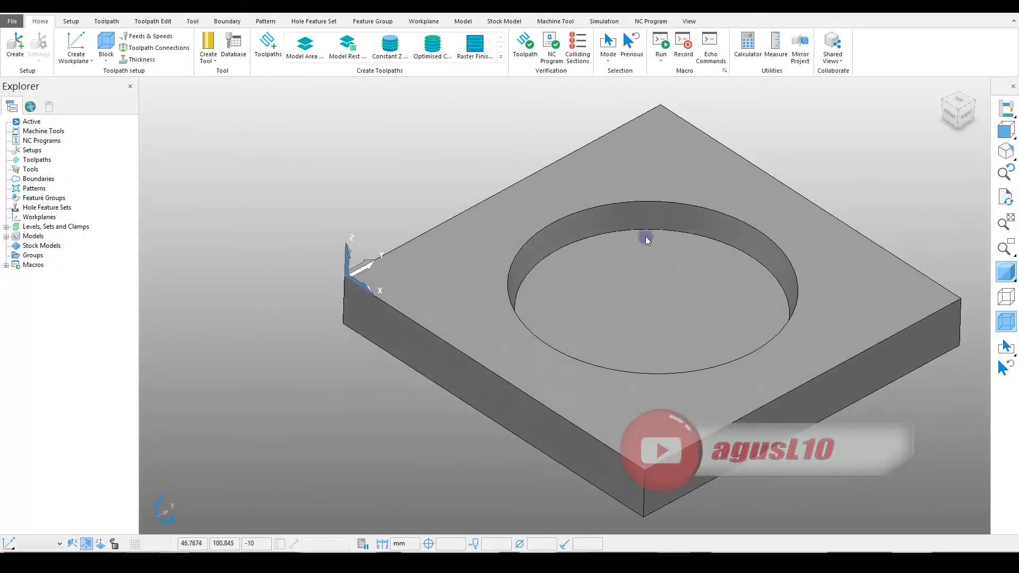
scroll(644, 232, up, 5)
scroll(641, 230, down, 3)
scroll(588, 247, down, 5)
scroll(588, 247, up, 5)
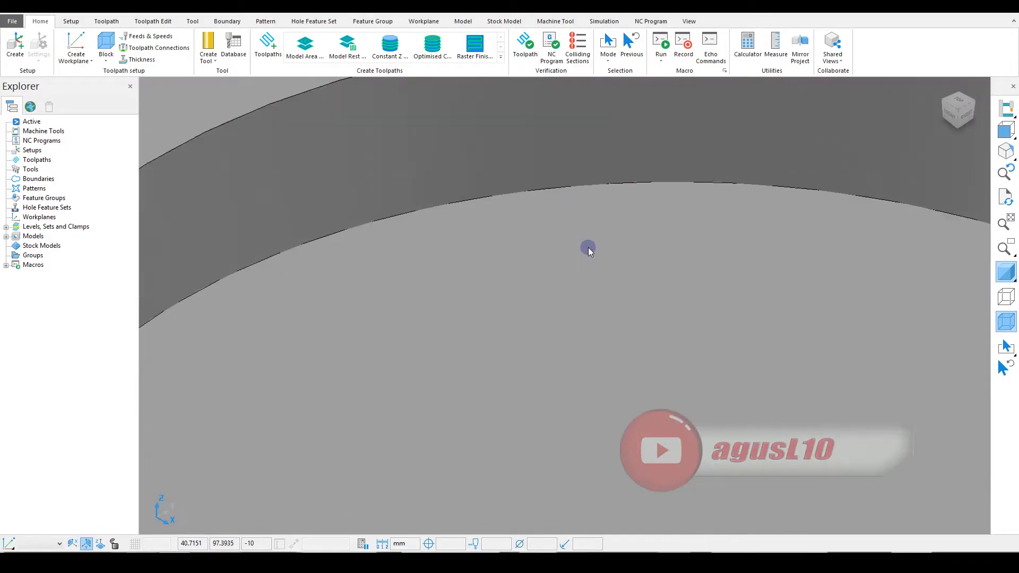
scroll(588, 247, down, 5)
scroll(588, 247, up, 5)
scroll(588, 248, down, 5)
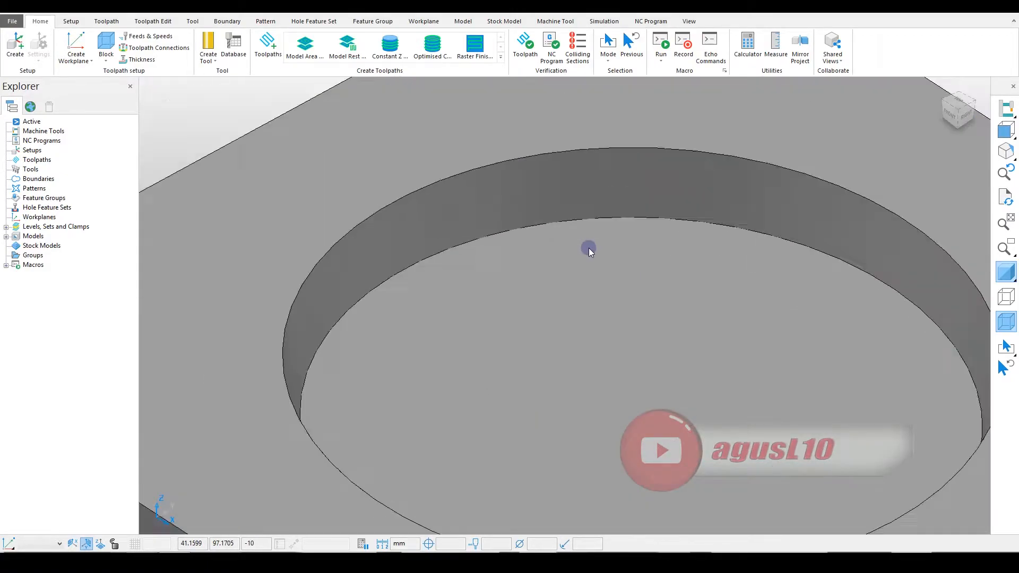
scroll(588, 249, up, 5)
scroll(588, 249, down, 3)
scroll(588, 249, up, 3)
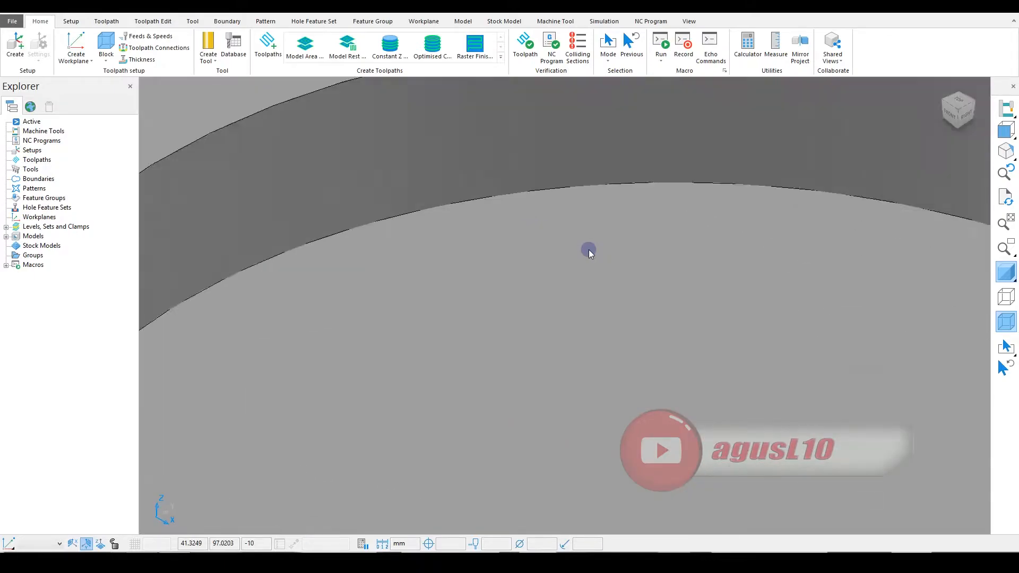
scroll(588, 249, down, 5)
scroll(589, 250, up, 3)
scroll(588, 250, down, 4)
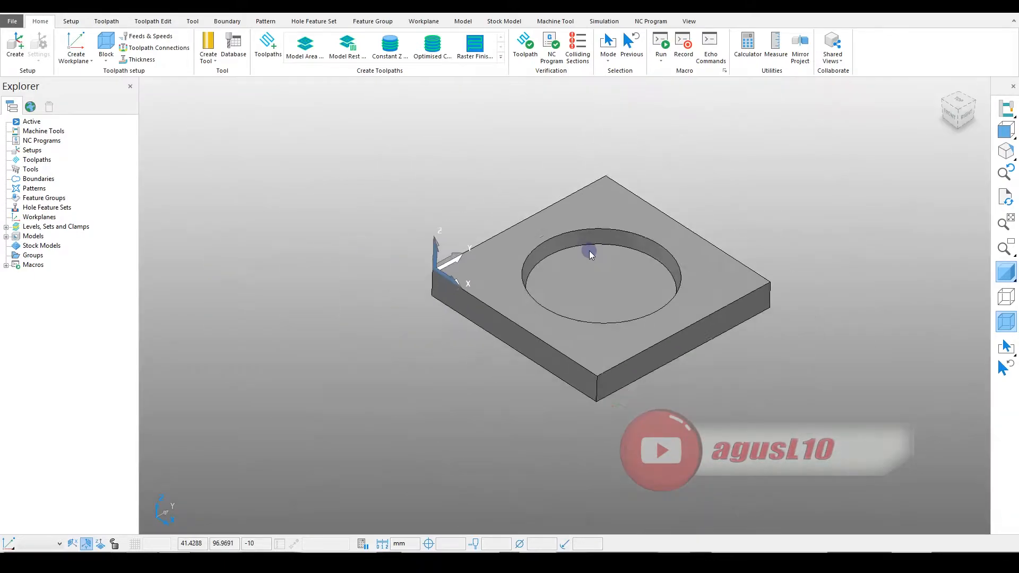
scroll(589, 250, up, 5)
scroll(589, 252, down, 3)
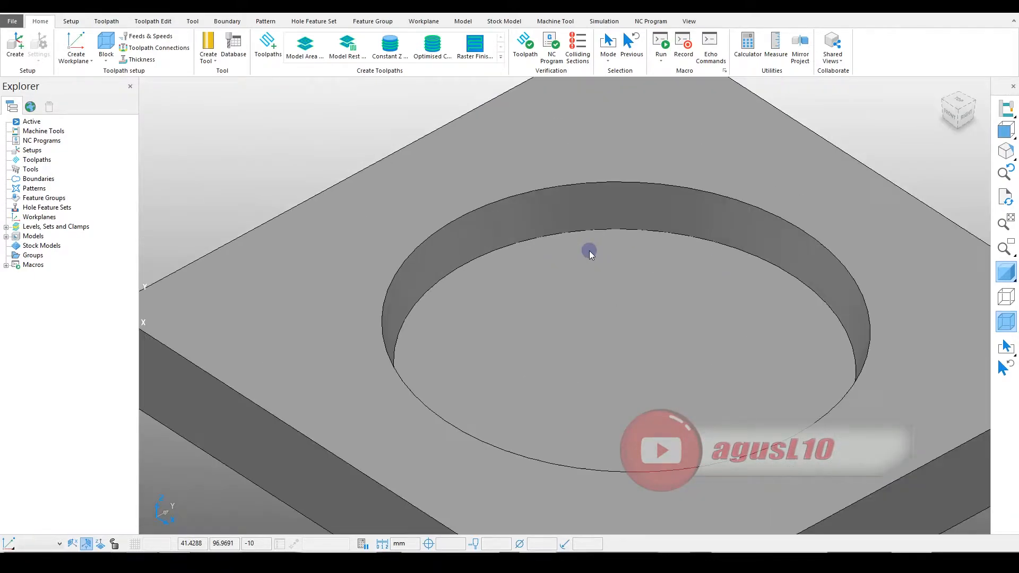
shift+middle_drag(643, 240, 521, 239)
scroll(657, 205, up, 3)
shift+middle_drag(849, 171, 692, 253)
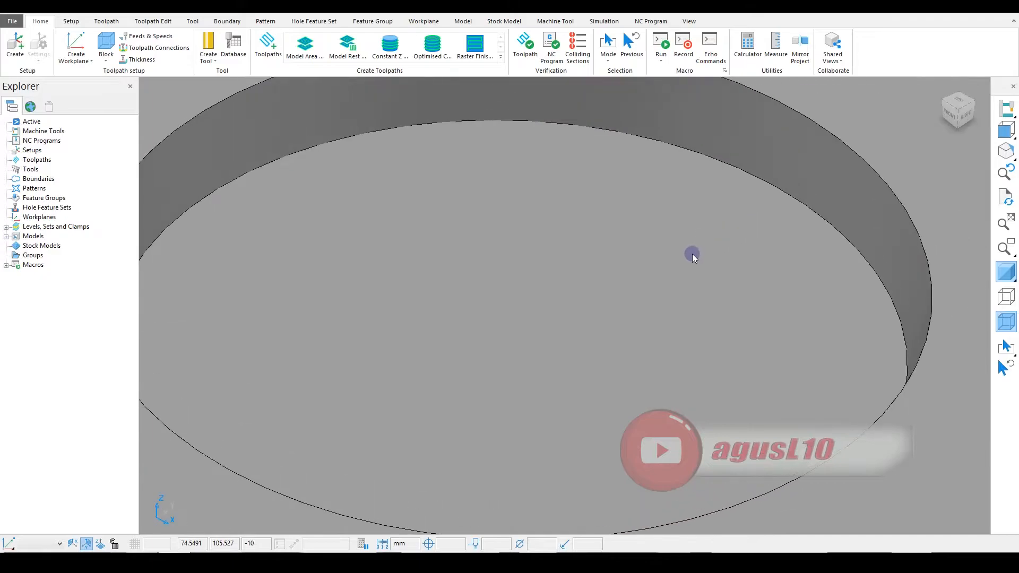
scroll(692, 253, down, 2)
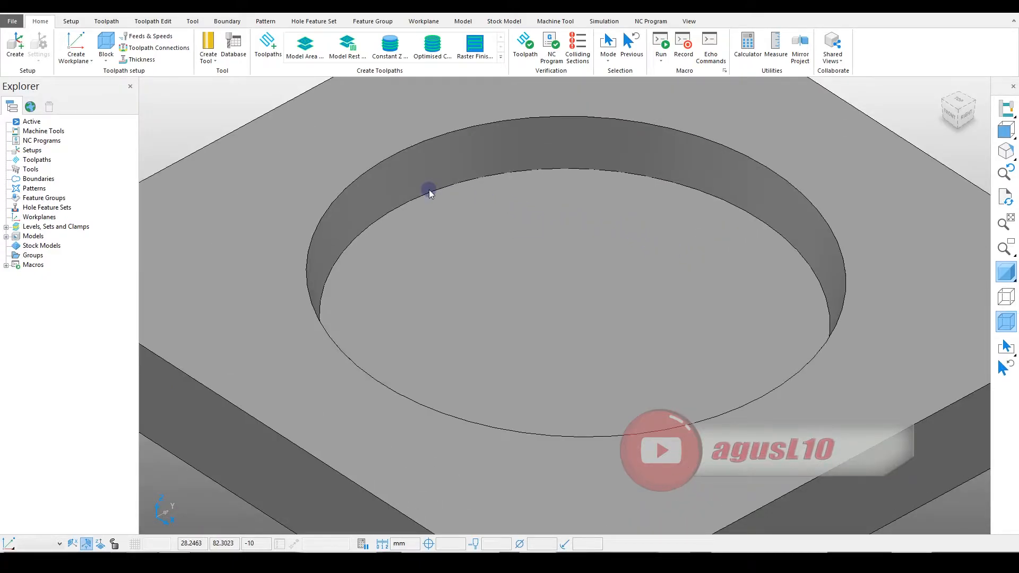
- Compare the plate in the top, front and isometric views, ending in the isometric view
shift+middle_drag(428, 191, 469, 171)
shift+middle_drag(690, 270, 659, 289)
key(ctrl+5)
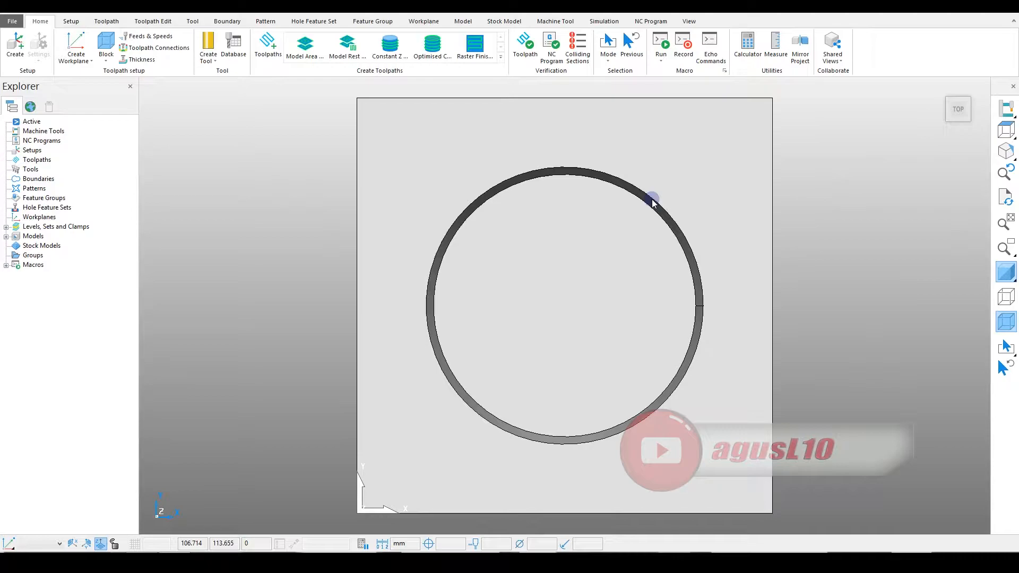
key(ctrl+7)
key(ctrl+1)
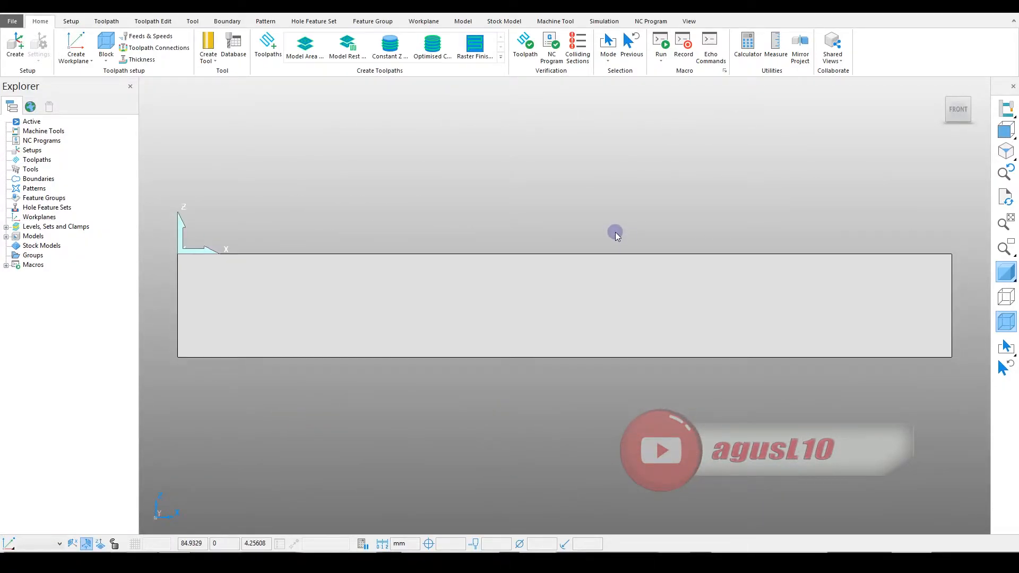
key(ctrl+7)
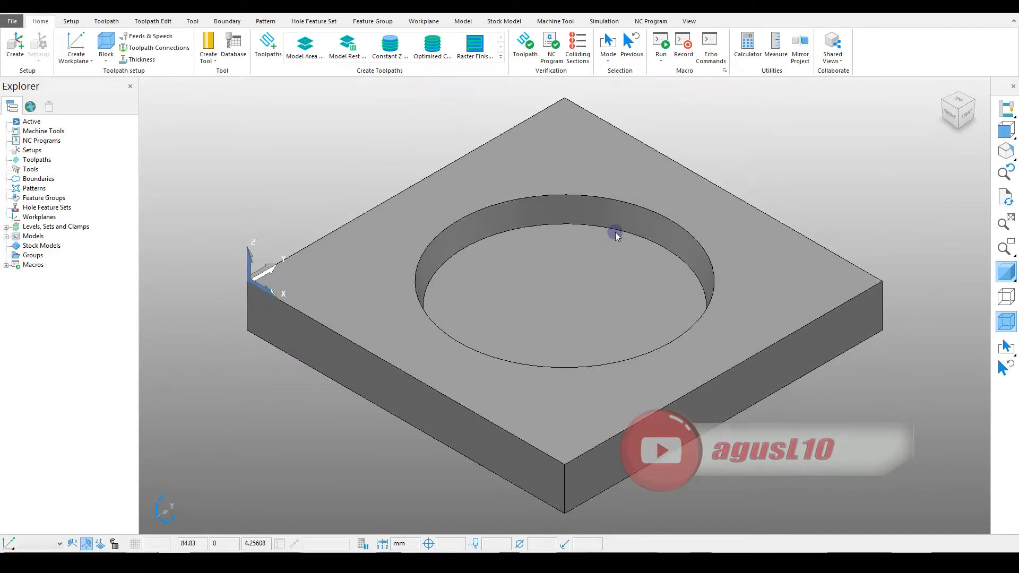
- Examine the coordinate origin at the plate's corner up close, and view the whole plate from several angles
click(41, 217)
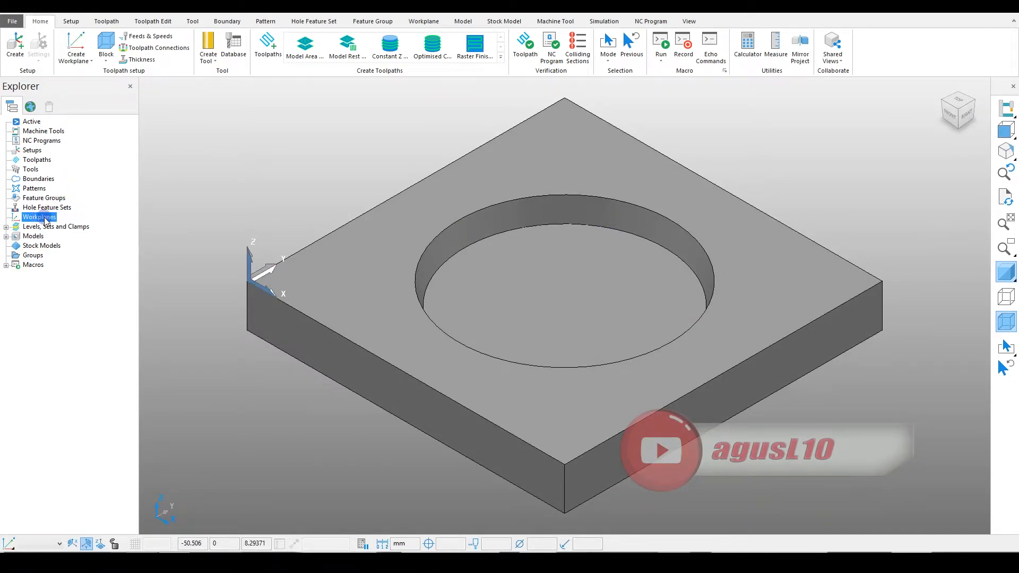
scroll(223, 292, up, 3)
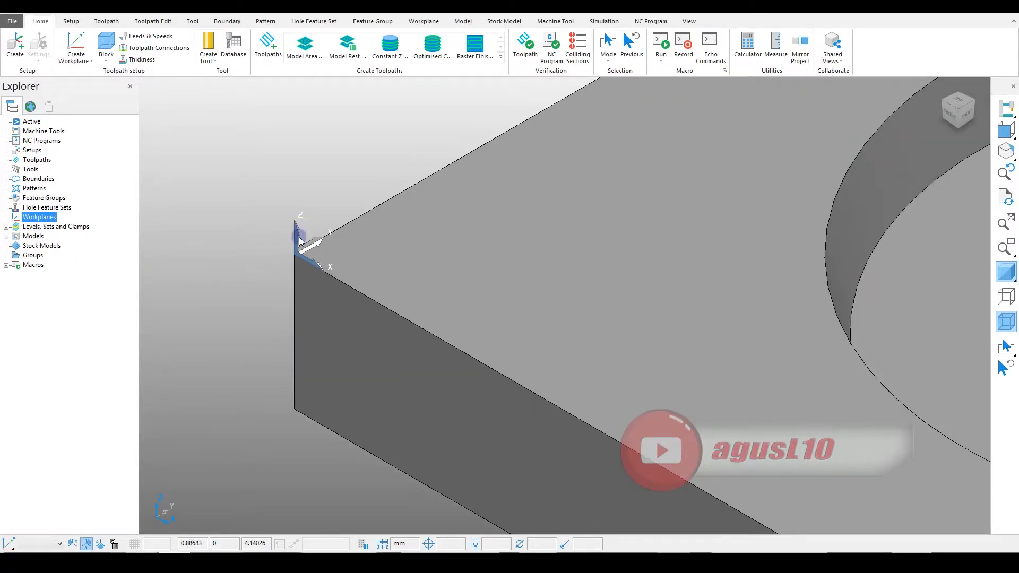
scroll(305, 259, down, 2)
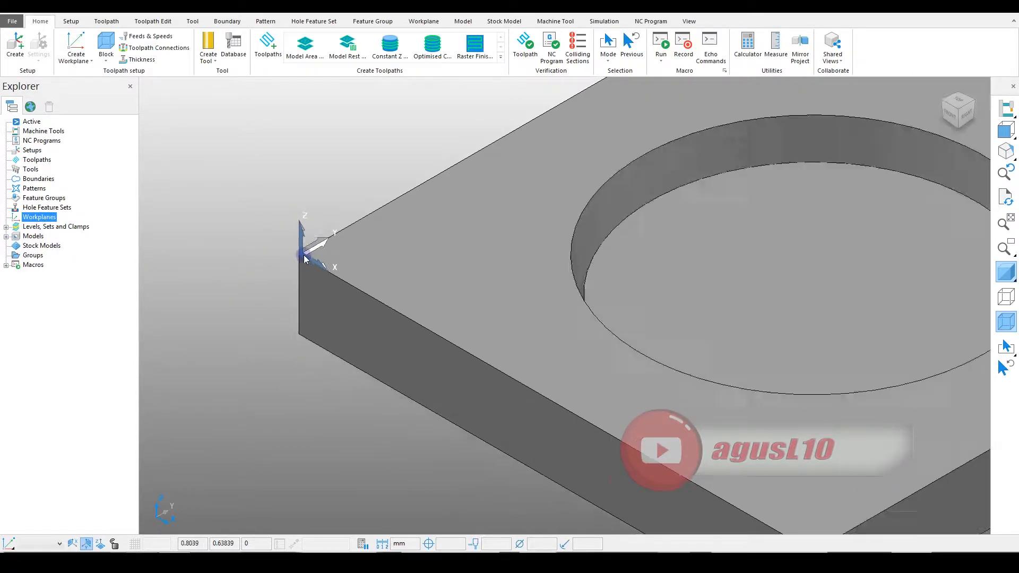
scroll(305, 258, down, 2)
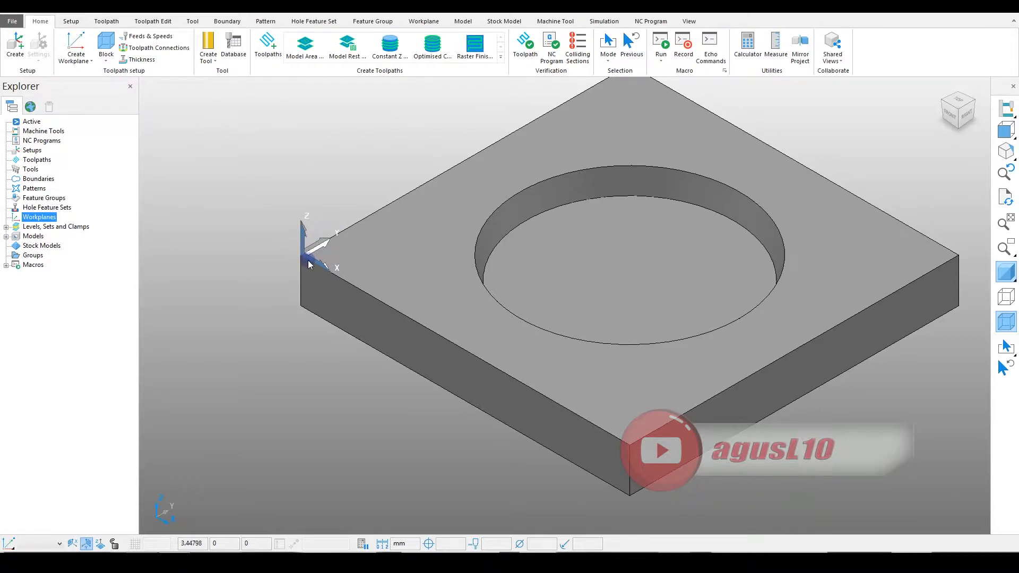
middle_drag(529, 321, 638, 218)
scroll(640, 207, down, 2)
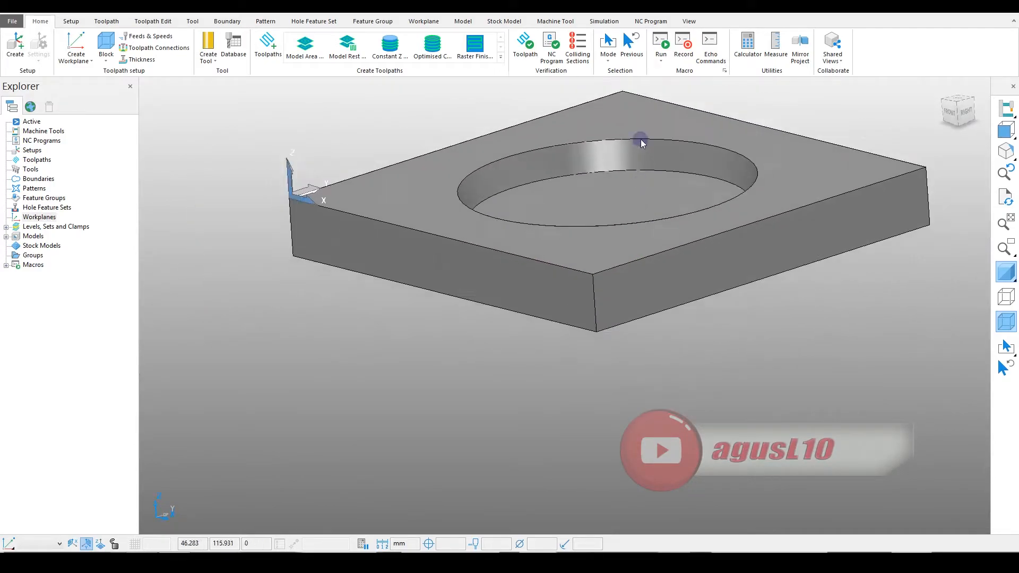
middle_drag(641, 141, 651, 152)
scroll(652, 151, down, 3)
scroll(637, 200, up, 4)
scroll(644, 189, down, 3)
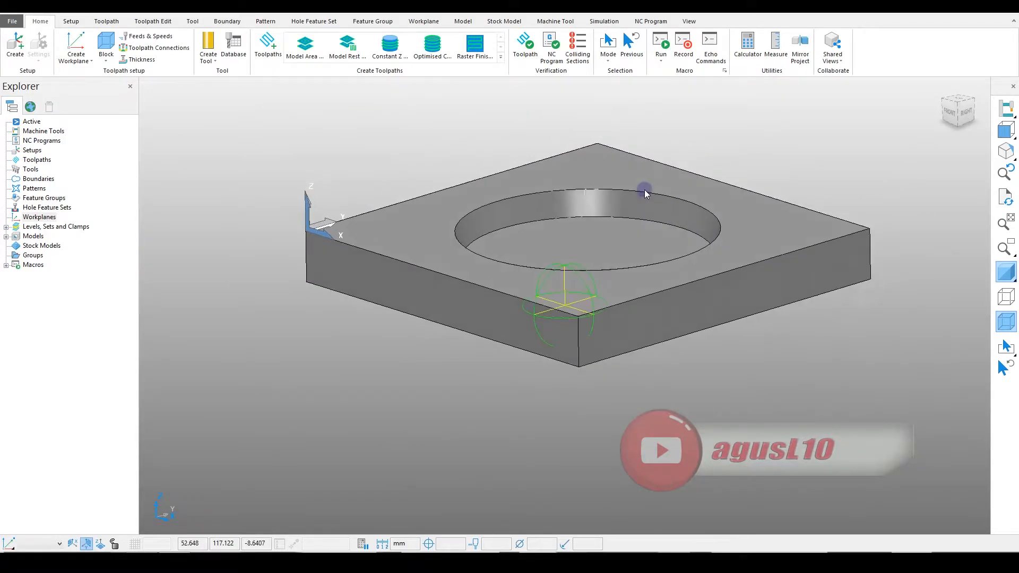
mouse_move(586, 221)
middle_down()
mouse_move(603, 159)
mouse_move(607, 250)
mouse_move(577, 213)
middle_up()
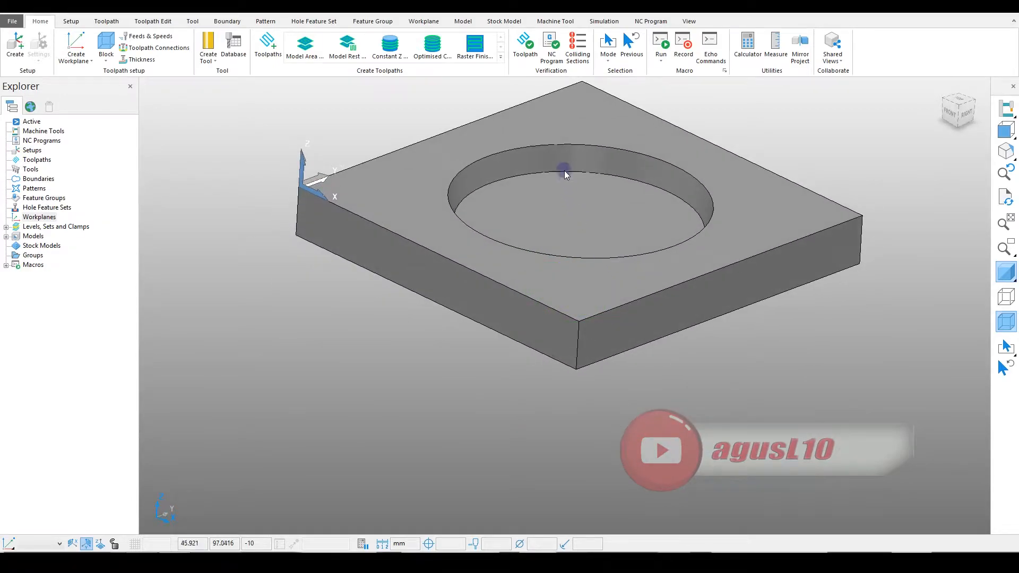
shift+middle_drag(566, 174, 708, 222)
mouse_move(610, 237)
middle_down()
mouse_move(623, 207)
mouse_move(619, 222)
middle_up()
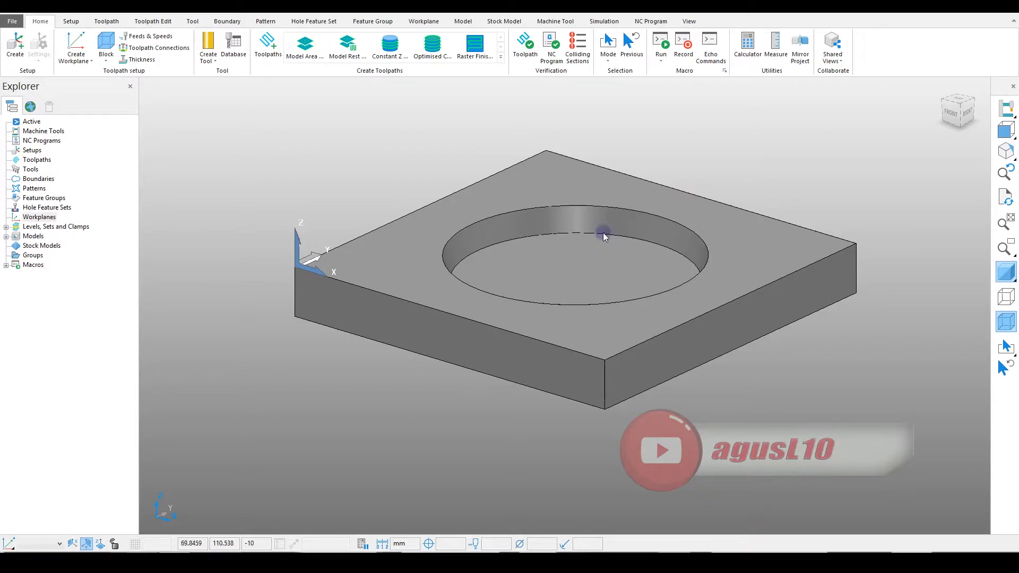
- Create a box block in the active workplane, calculated from the whole model with zero expansion and drawn on screen
click(107, 45)
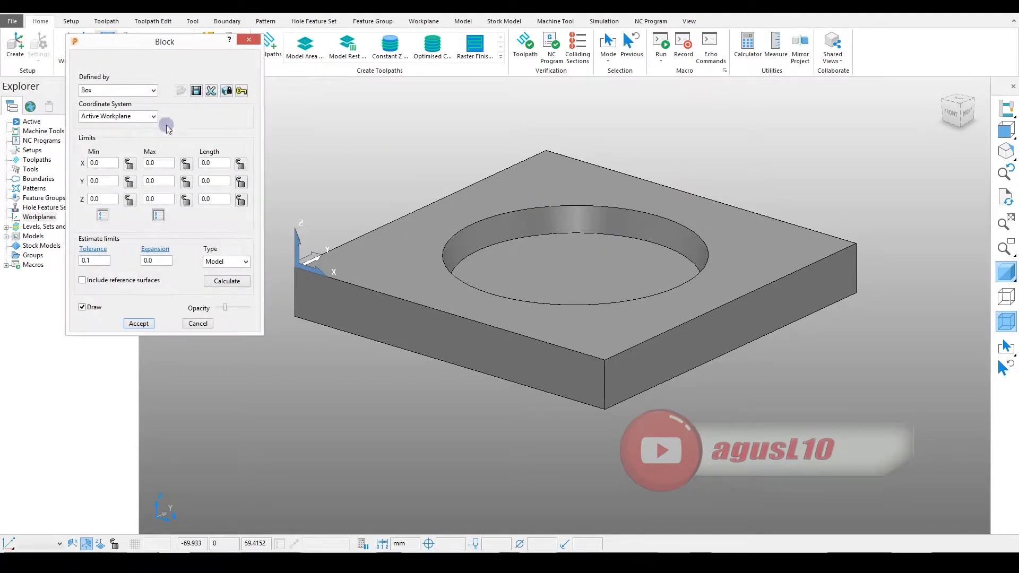
drag(872, 427, 283, 100)
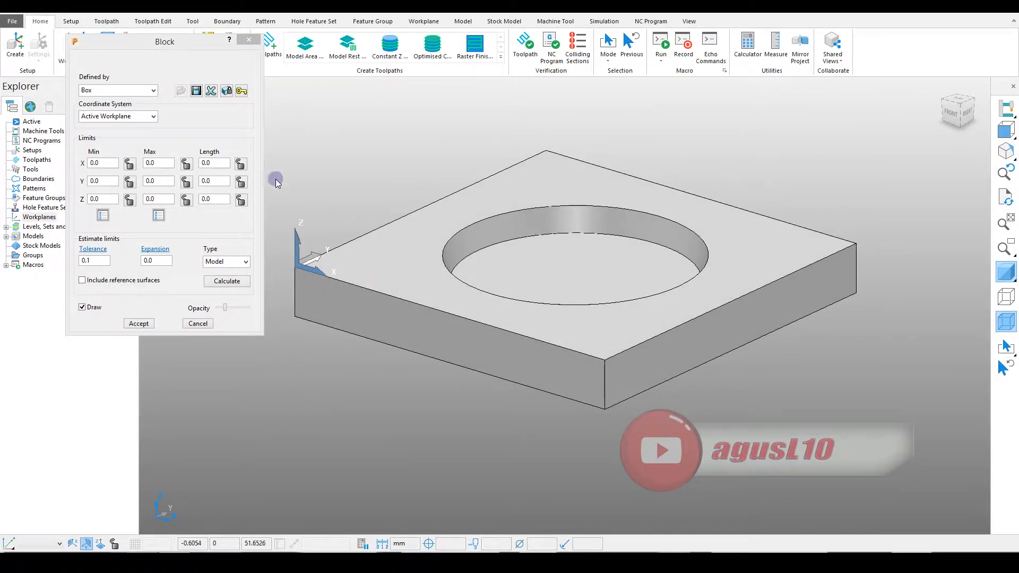
click(227, 281)
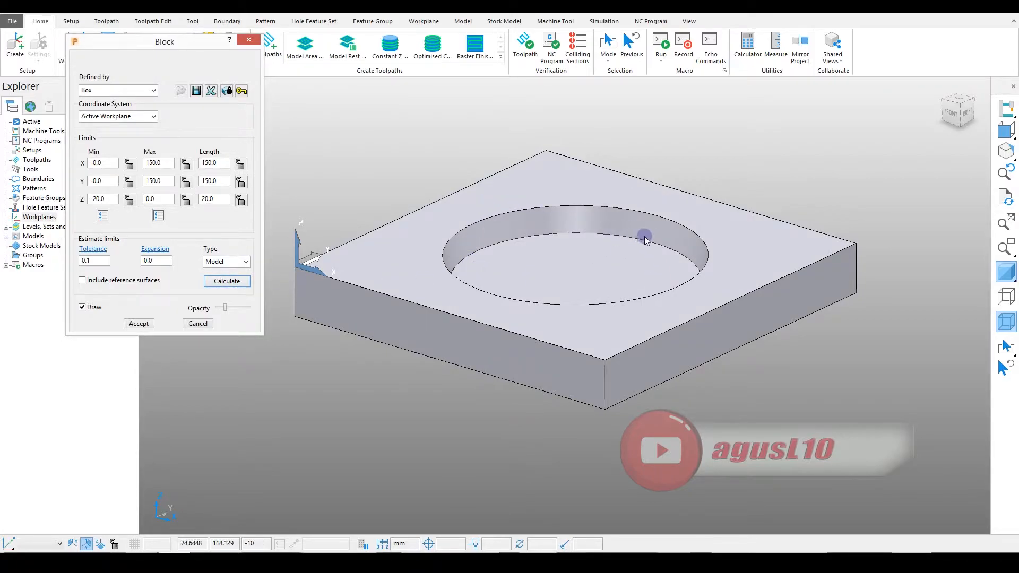
click(84, 308)
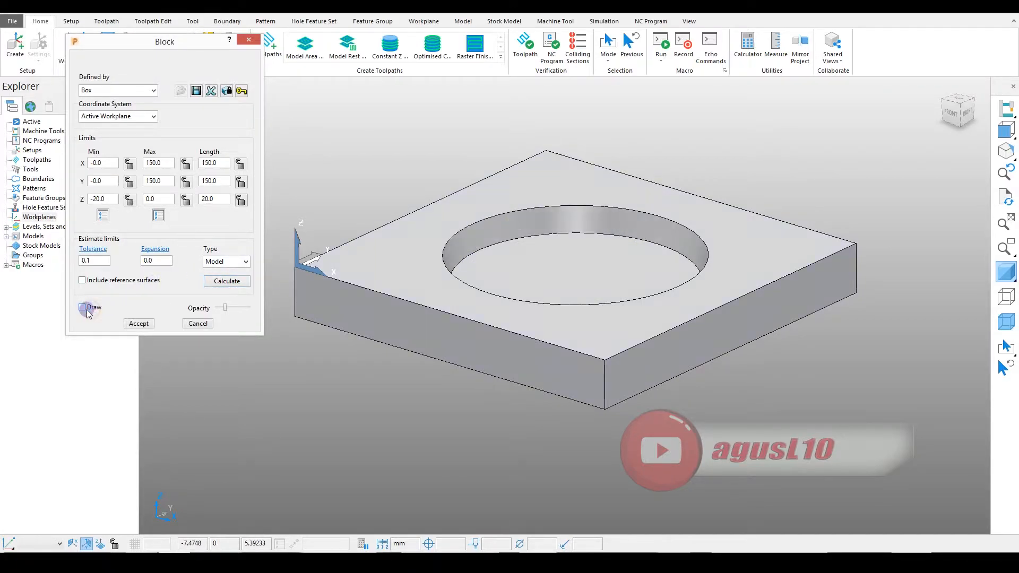
click(84, 308)
click(84, 307)
click(83, 308)
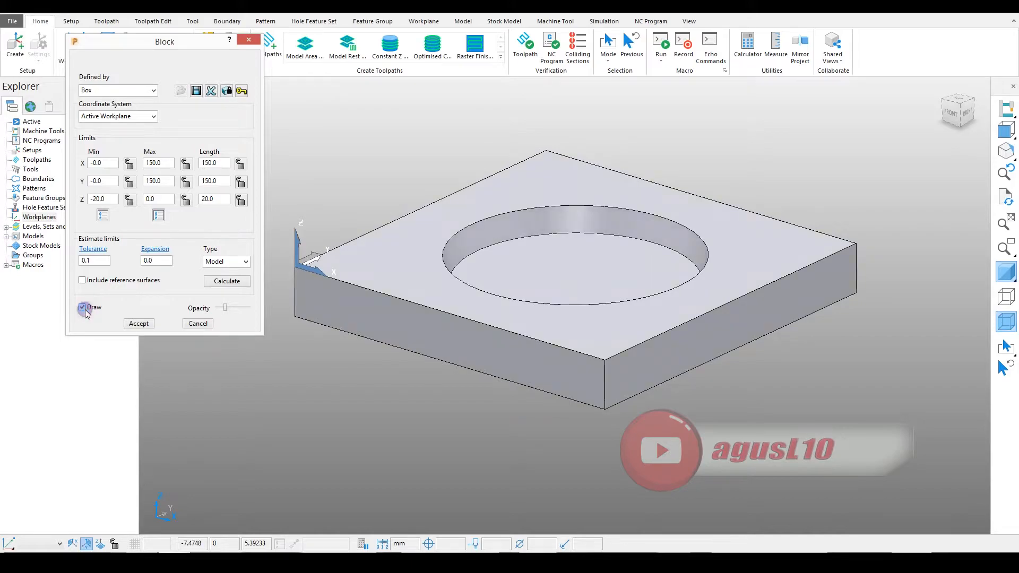
click(135, 325)
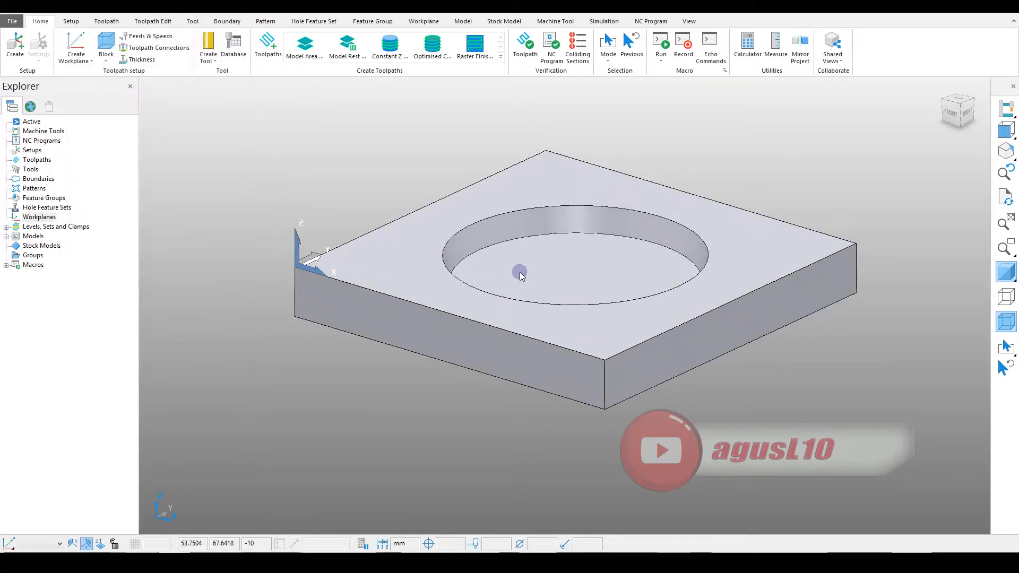
- Create a workplane positioned on the block at the centre of its top face
middle_drag(564, 234, 581, 241)
scroll(580, 241, up, 3)
scroll(595, 220, down, 3)
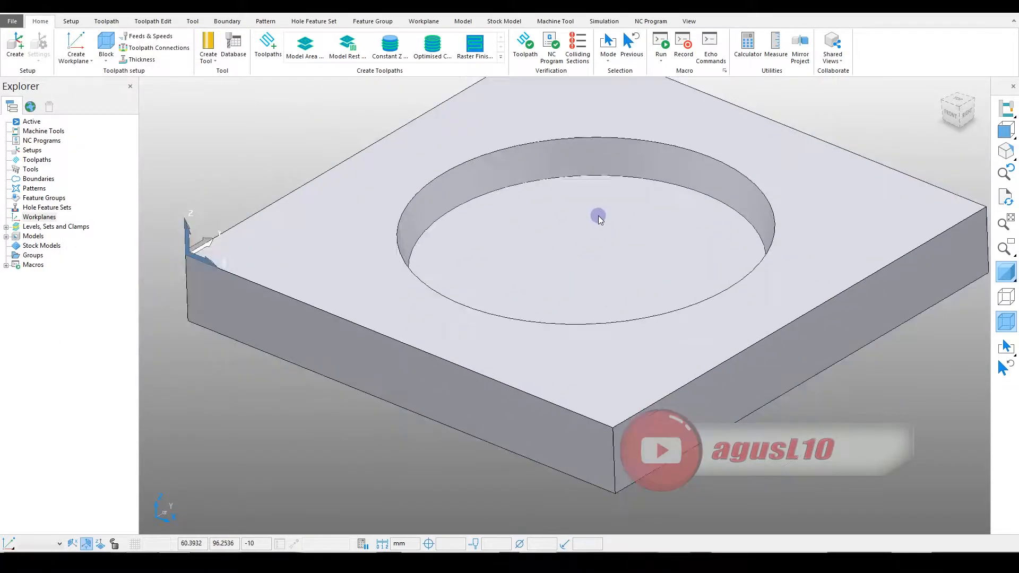
click(87, 62)
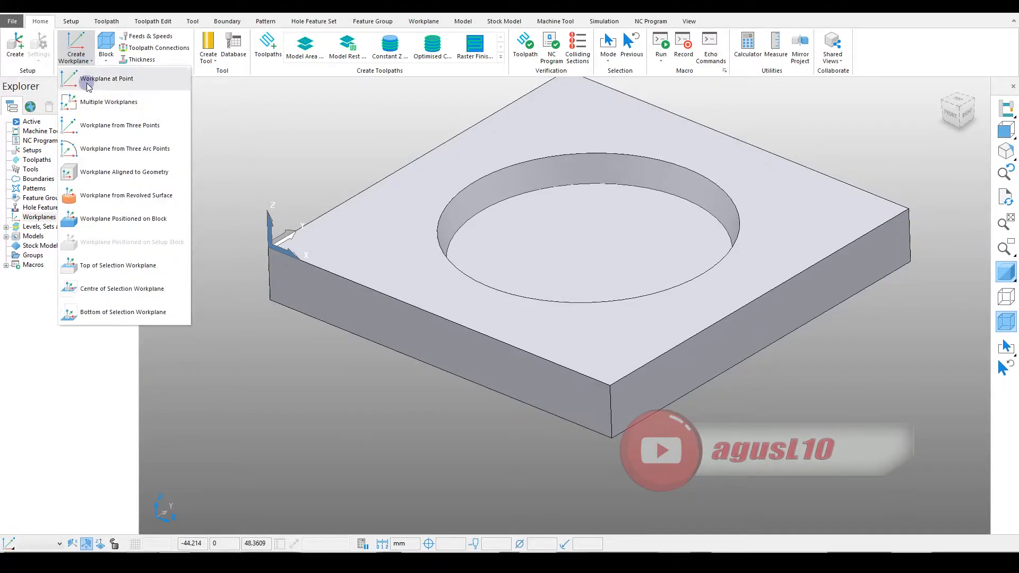
click(140, 228)
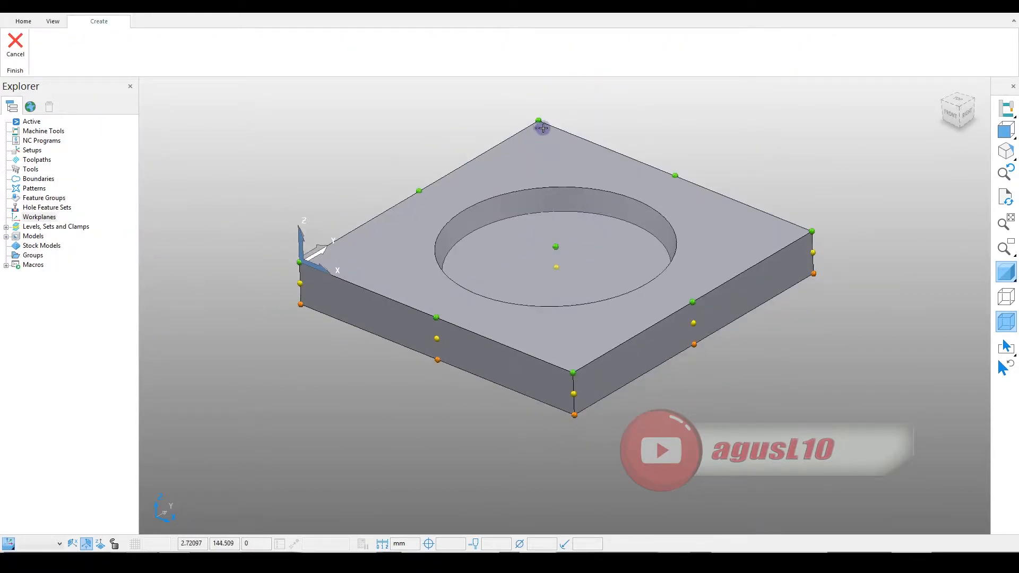
key(F3)
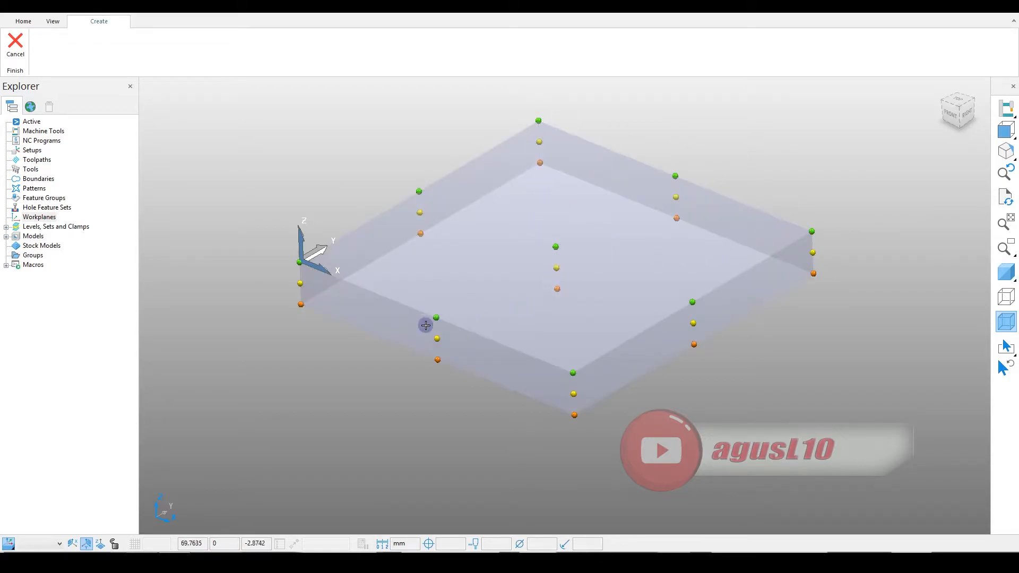
scroll(522, 307, up, 2)
scroll(520, 307, down, 2)
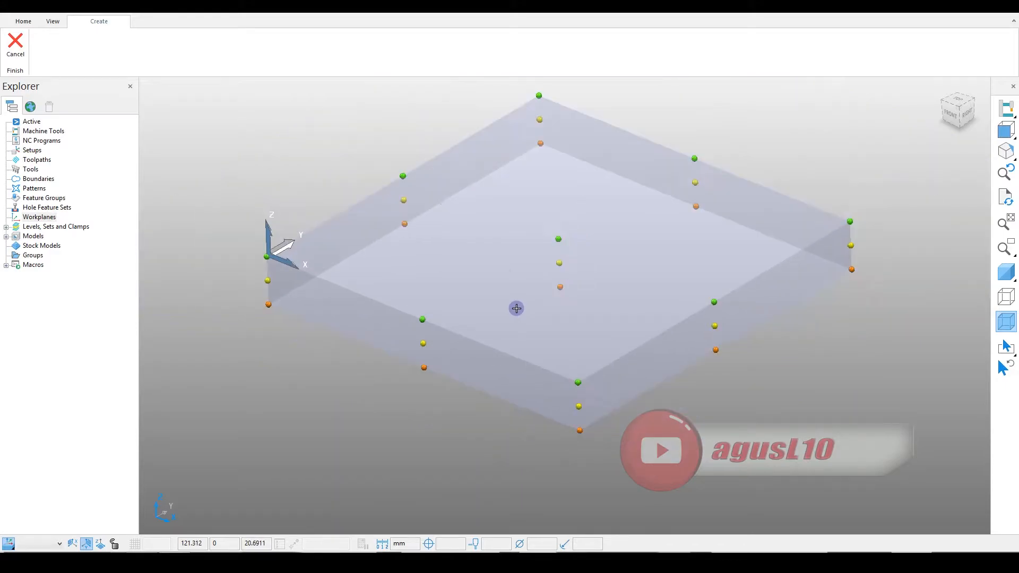
click(559, 237)
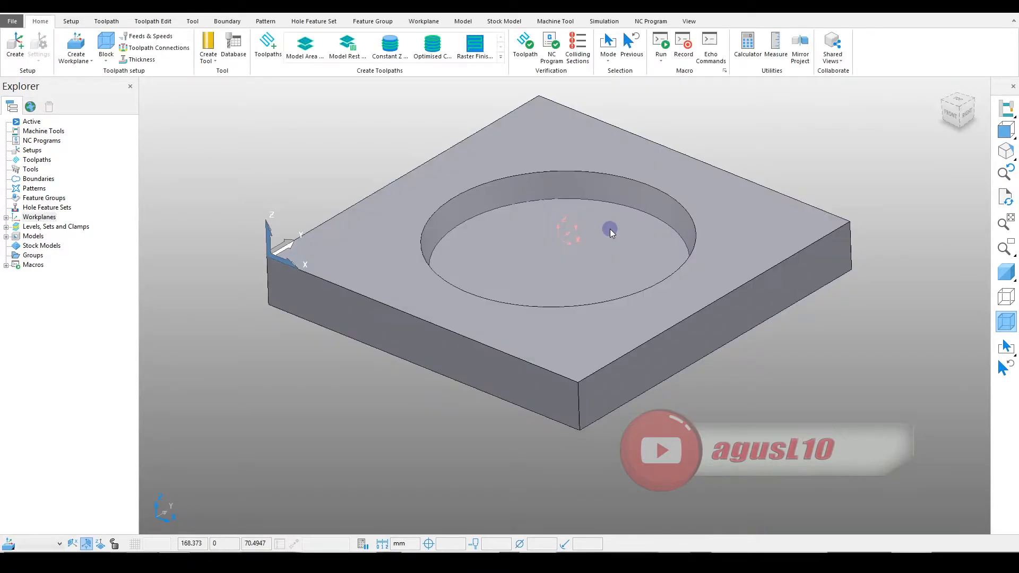
scroll(566, 245, up, 3)
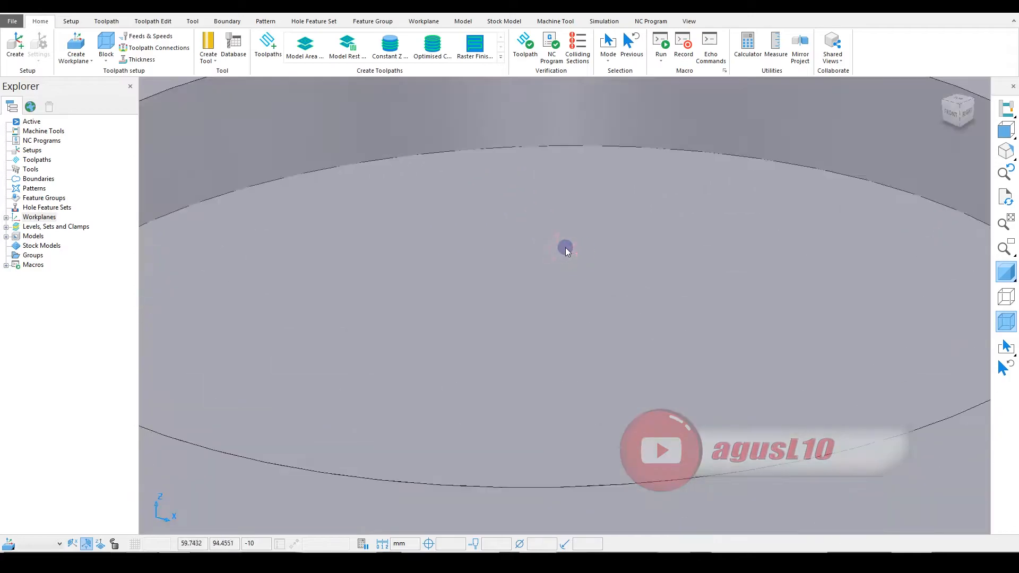
scroll(583, 224, down, 2)
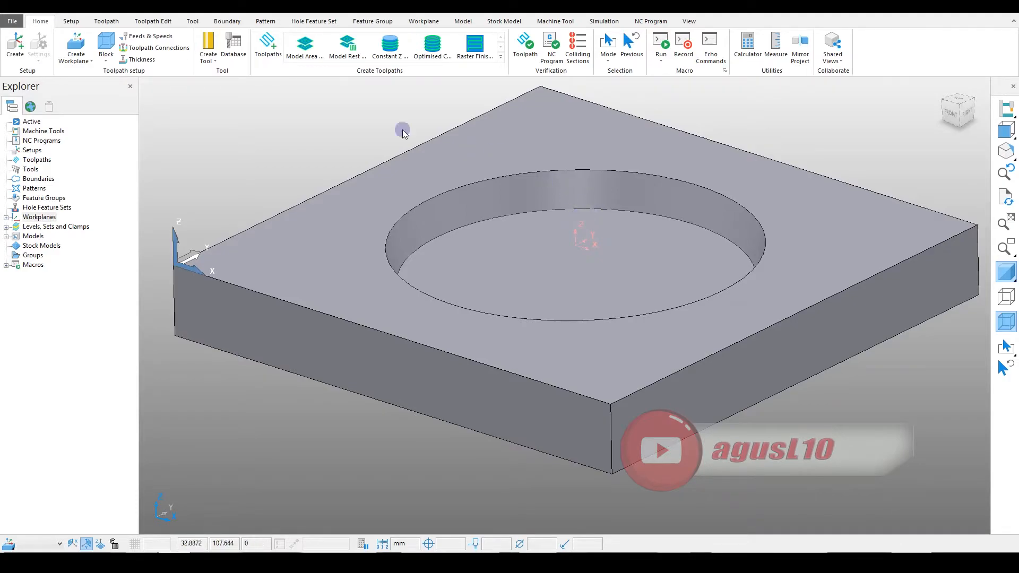
- Activate the new workplane and rename it "top"
click(6, 217)
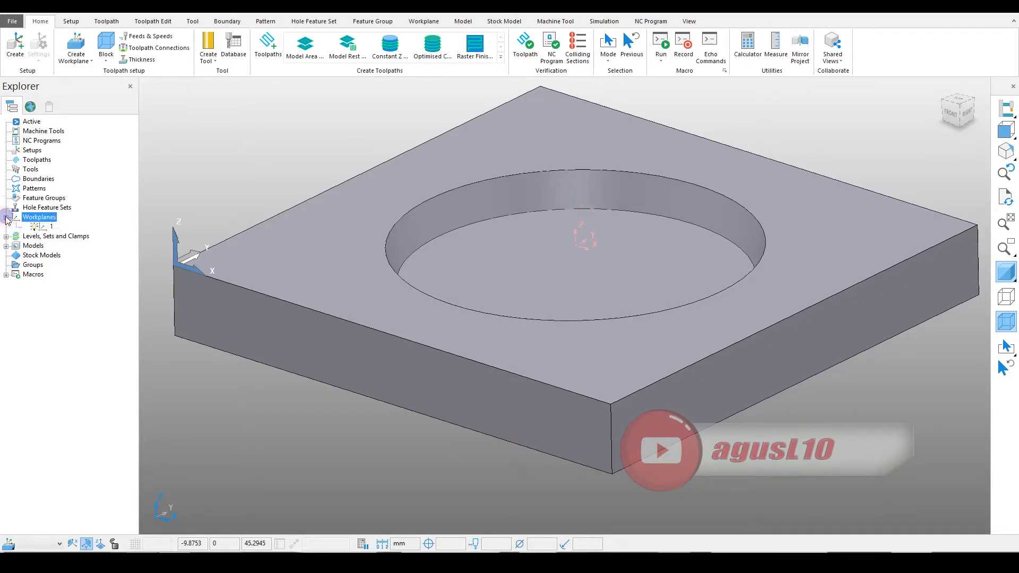
double_click(42, 227)
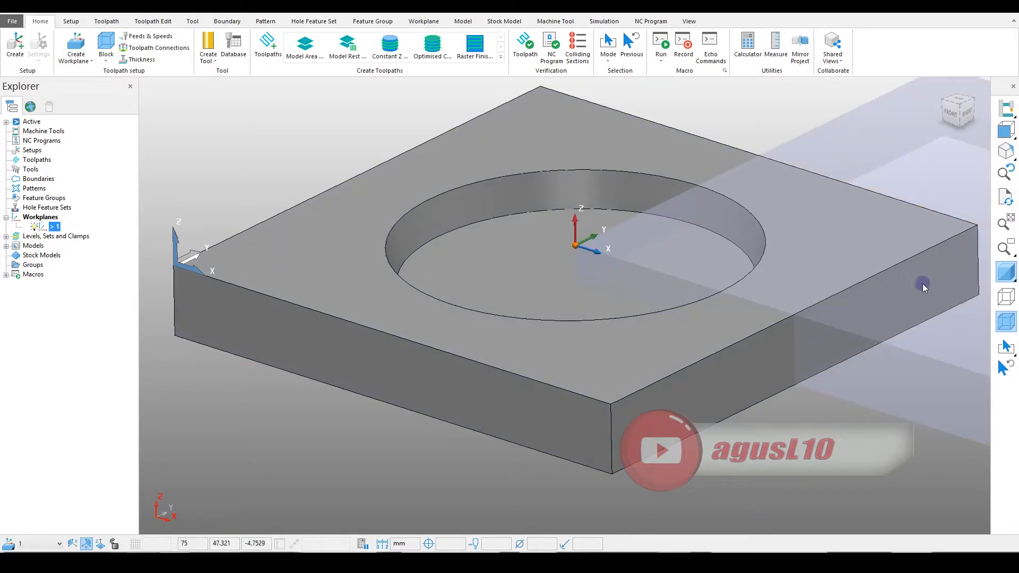
mouse_move(646, 306)
middle_down()
mouse_move(668, 278)
mouse_move(677, 233)
mouse_move(652, 233)
mouse_move(643, 285)
middle_up()
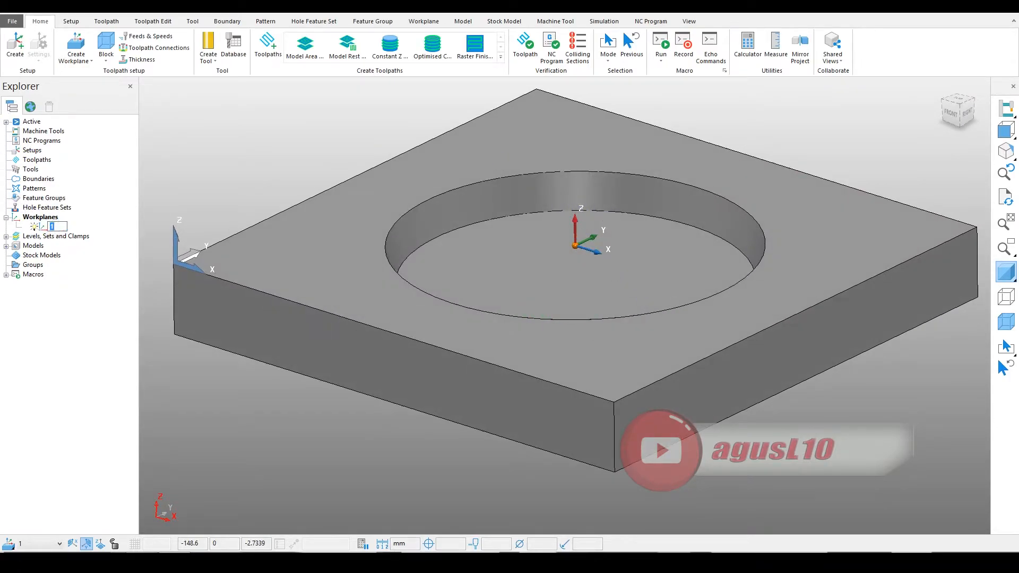
text(p)
click(215, 180)
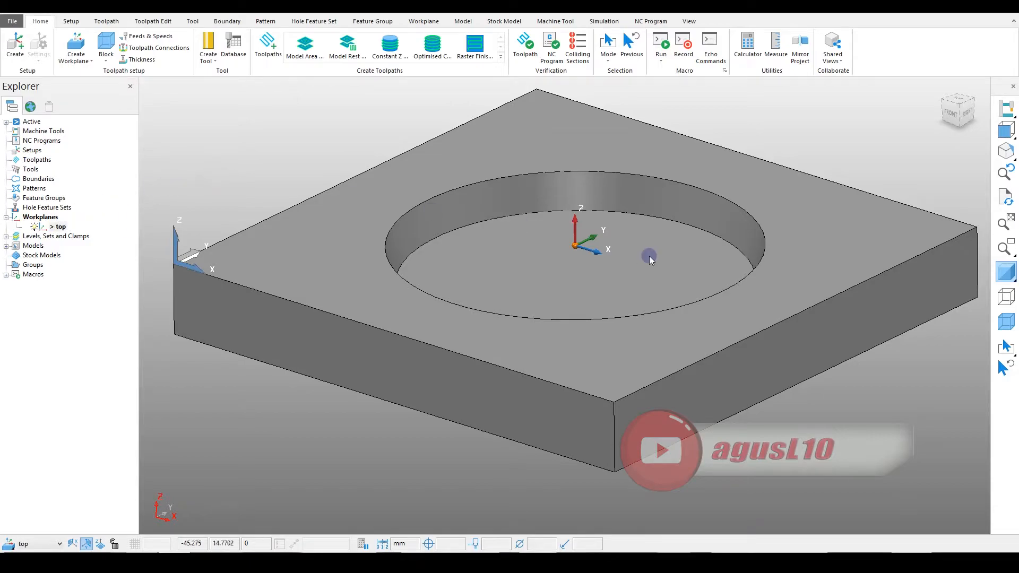
- Switch the block display on and off again
middle_drag(567, 268, 591, 262)
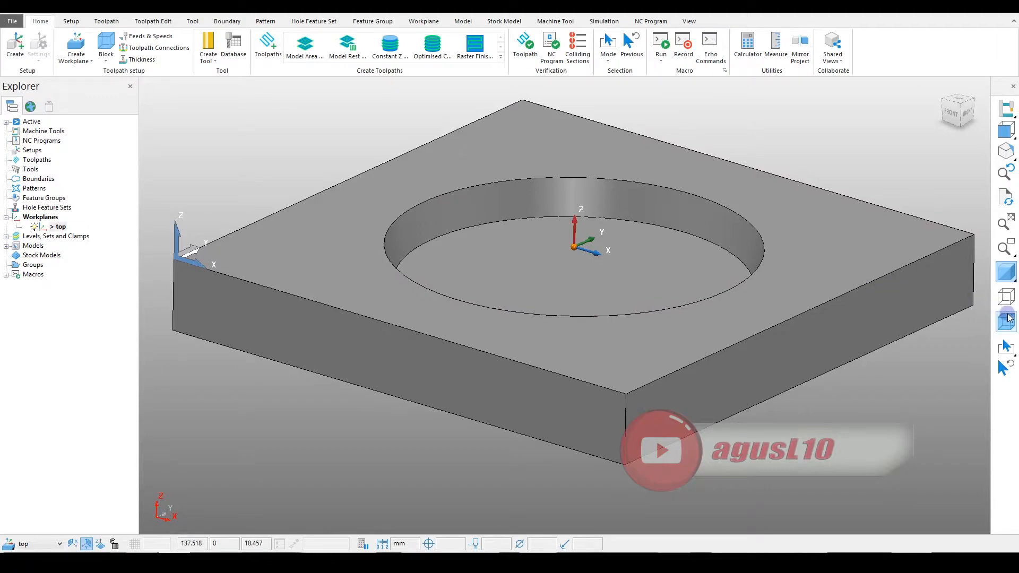
click(1008, 322)
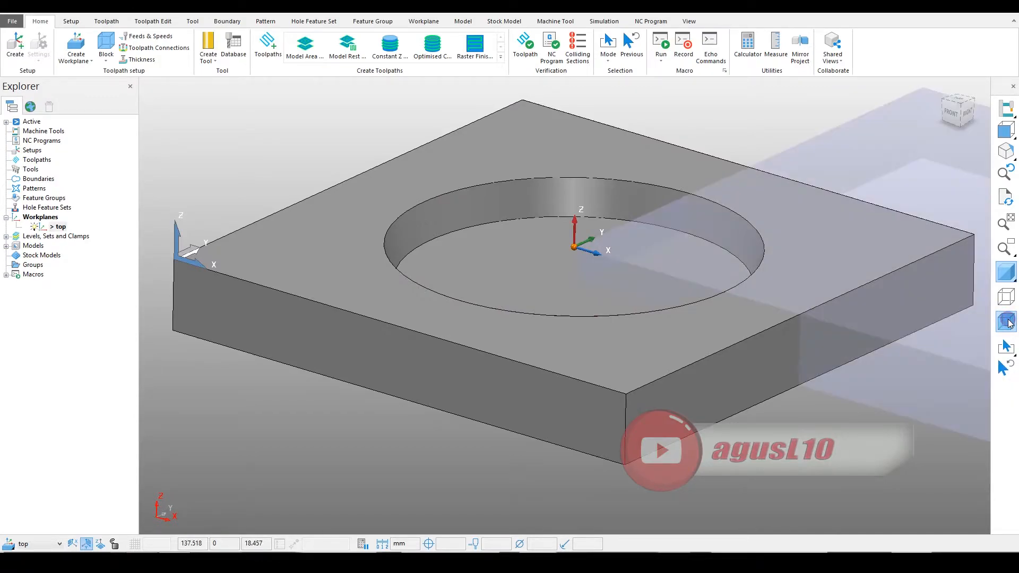
click(1008, 323)
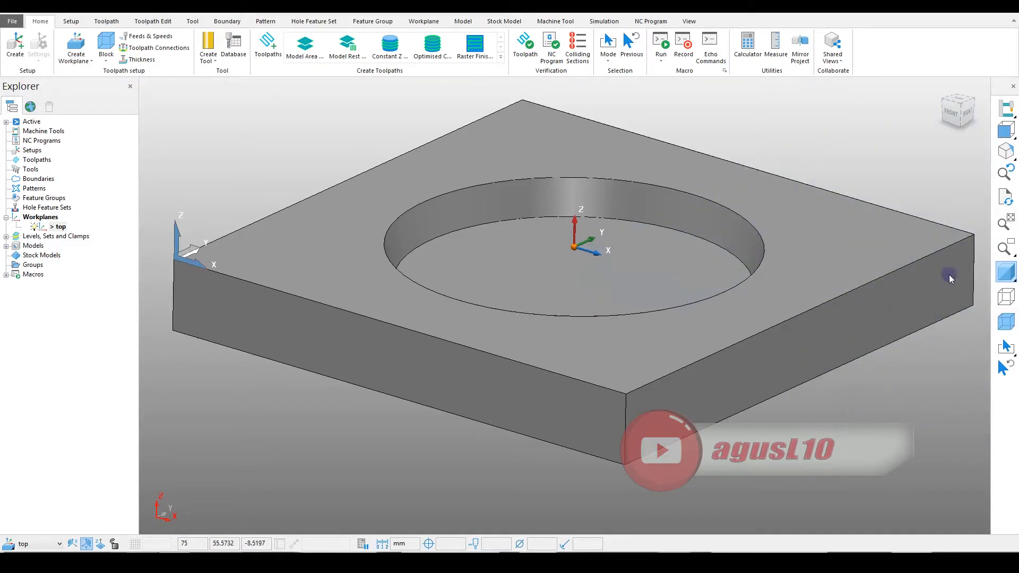
- Switch the model display between shaded and wireframe, finishing with shading on and wireframe off
click(1005, 279)
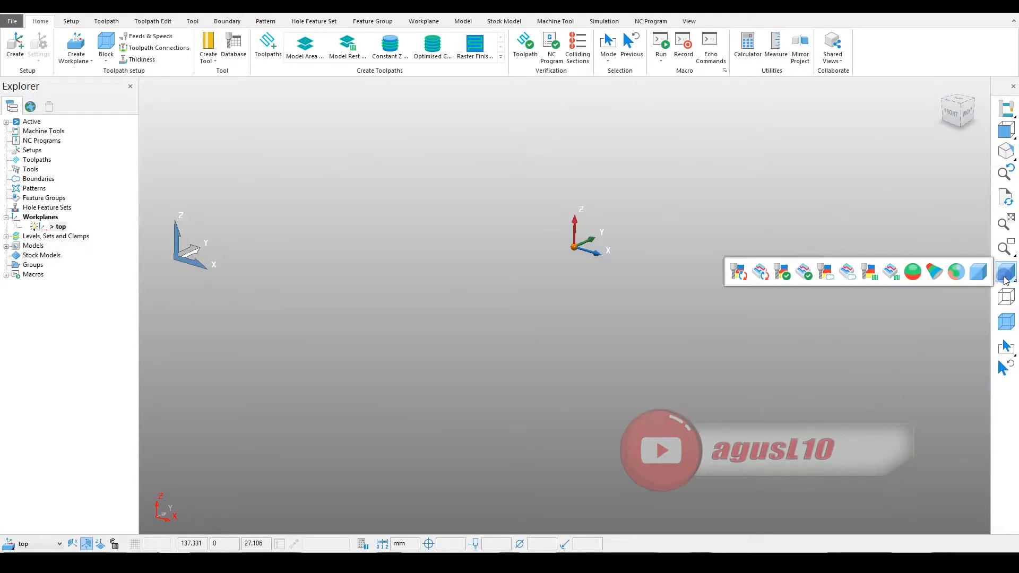
click(1005, 280)
click(1005, 280)
click(1013, 298)
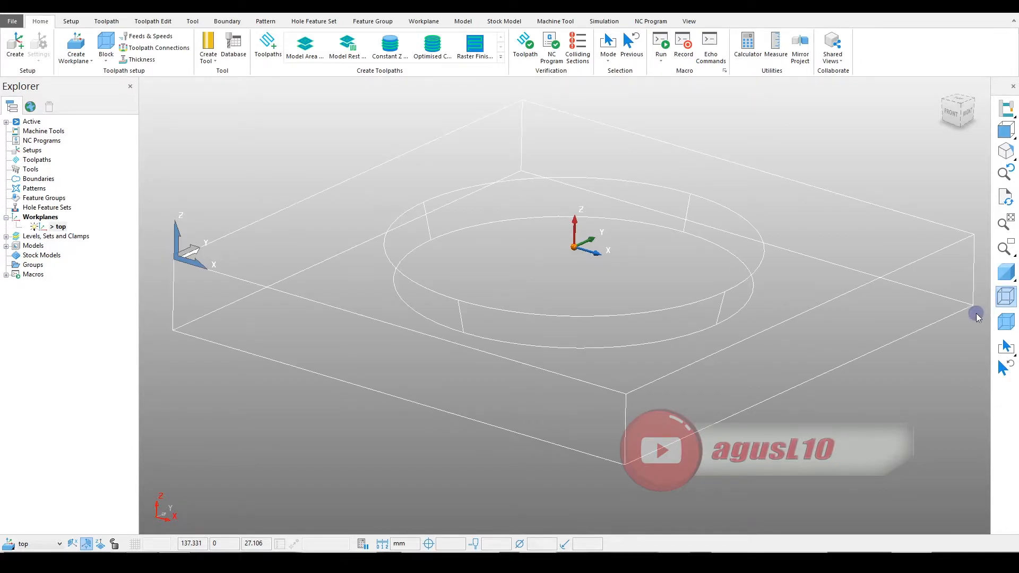
drag(920, 362, 531, 168)
click(741, 126)
click(1006, 300)
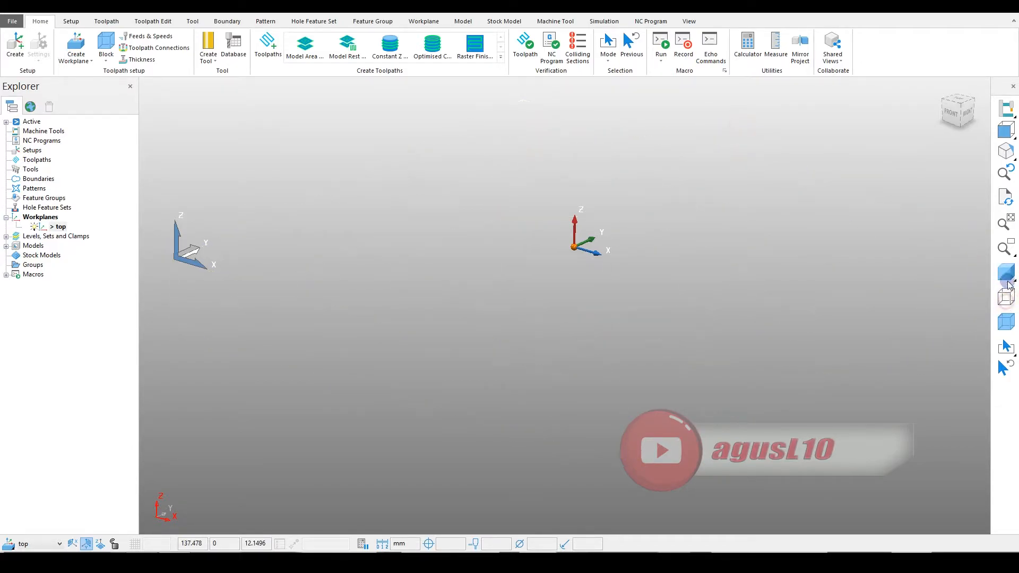
click(1006, 281)
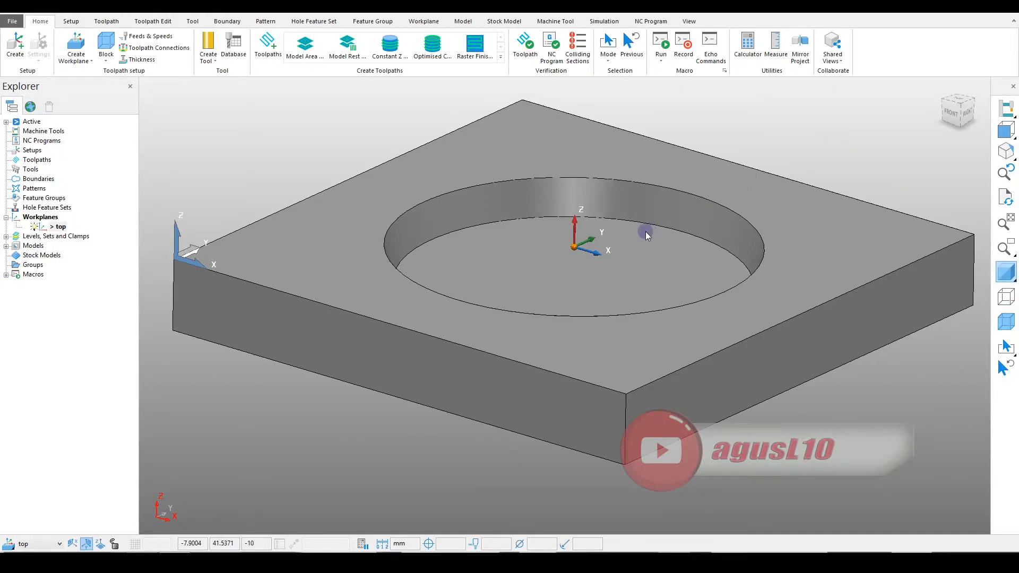
- Toggle the model's shading and wireframe repeatedly with the keyboard, leaving only the shaded display on
key(F3)
key(F3)
key(F3)
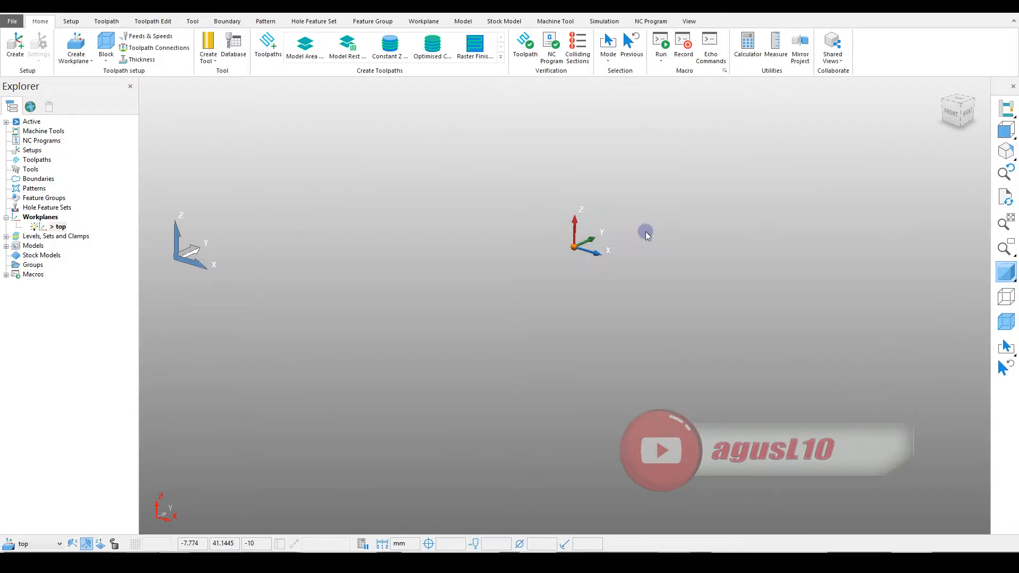
key(F3)
key(F4)
key(F3)
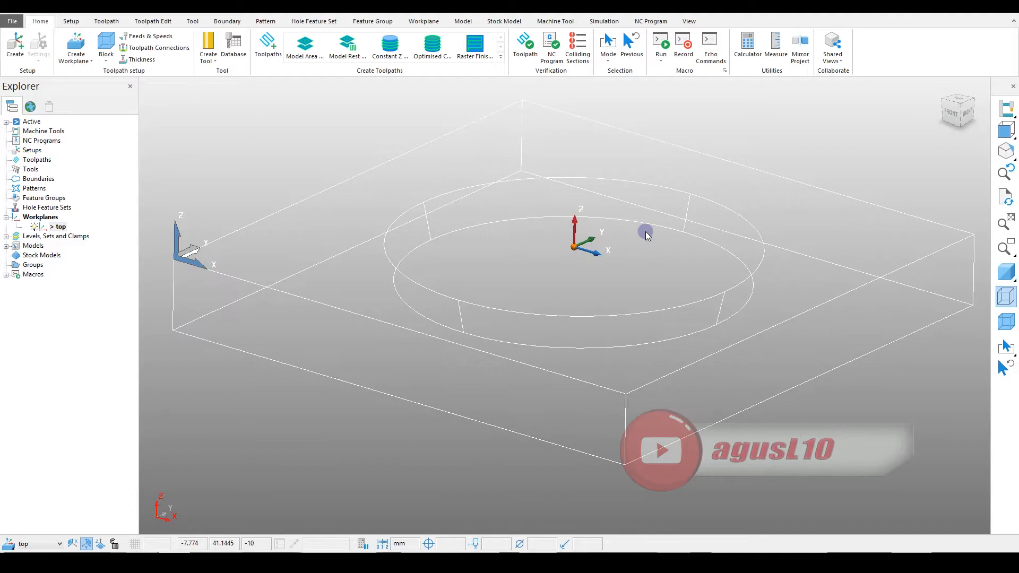
key(F4)
key(F4)
key(F4)
key(F3)
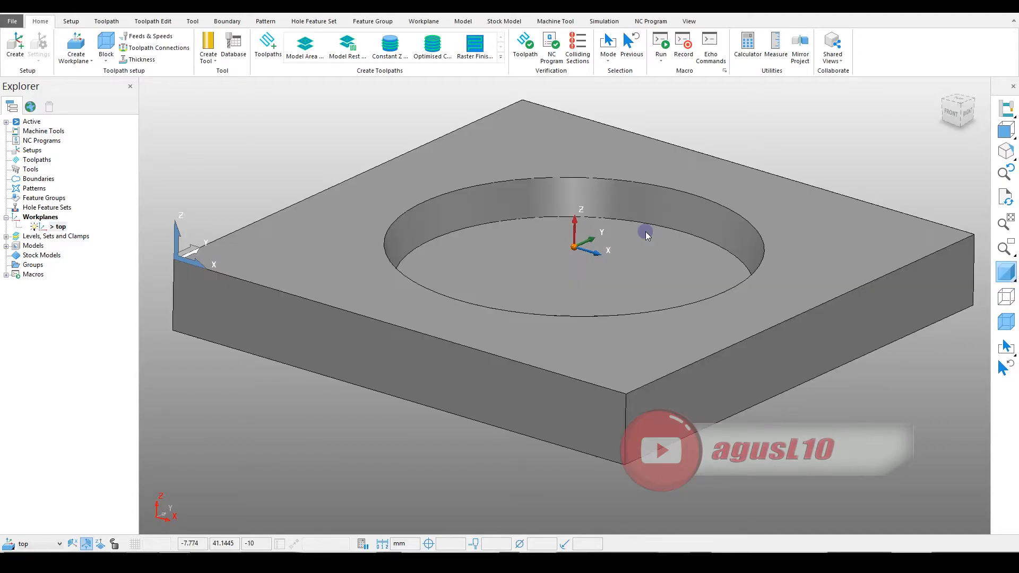
- Show the model in an isometric view and orbit it to a lower viewing angle
key(ctrl+1)
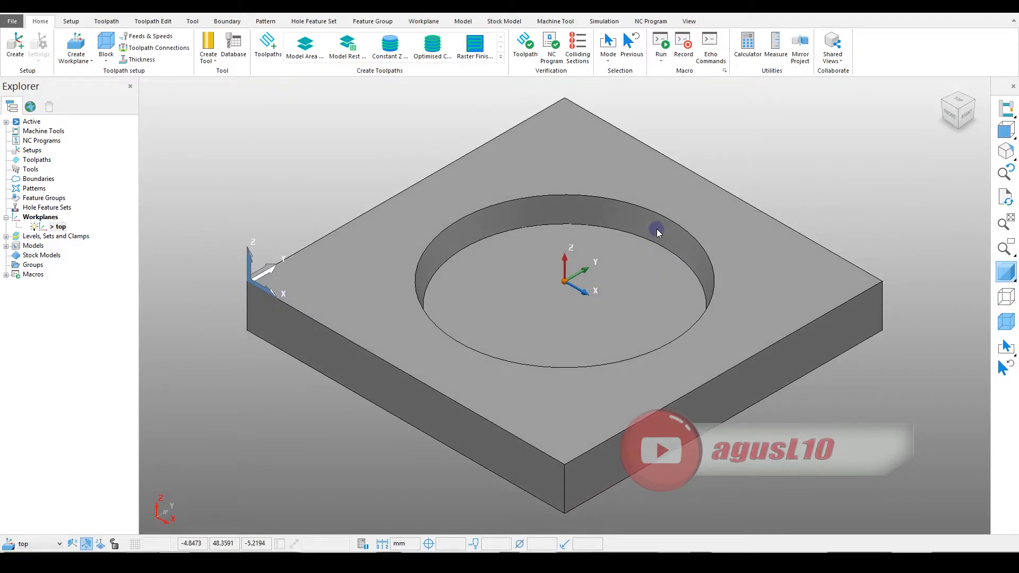
middle_drag(547, 300, 716, 282)
scroll(555, 260, up, 2)
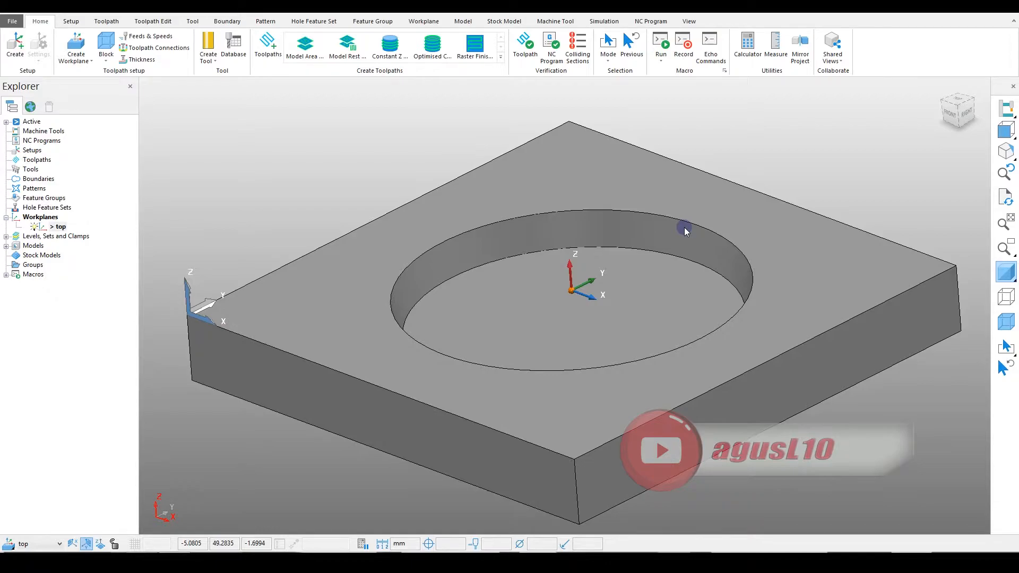
- Start a new Model Area Clearance toolpath from the 3D Area Clearance strategies
click(109, 21)
click(39, 21)
click(267, 54)
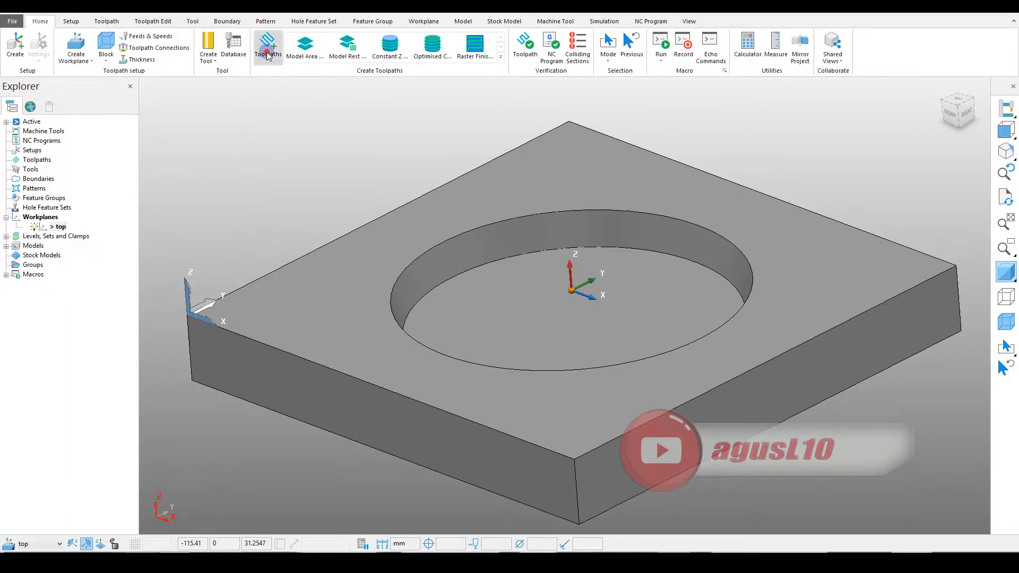
drag(255, 100, 328, 103)
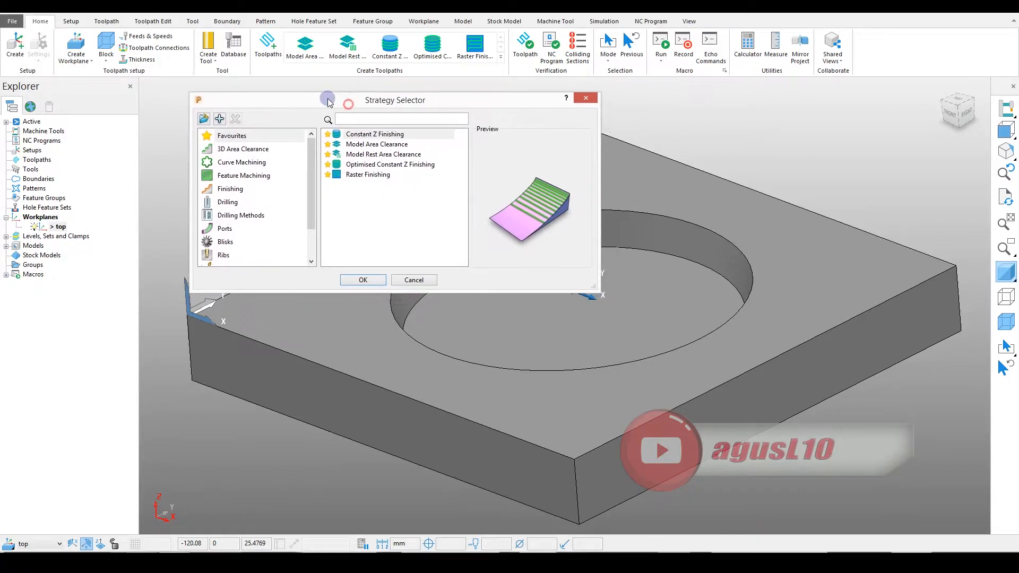
click(244, 151)
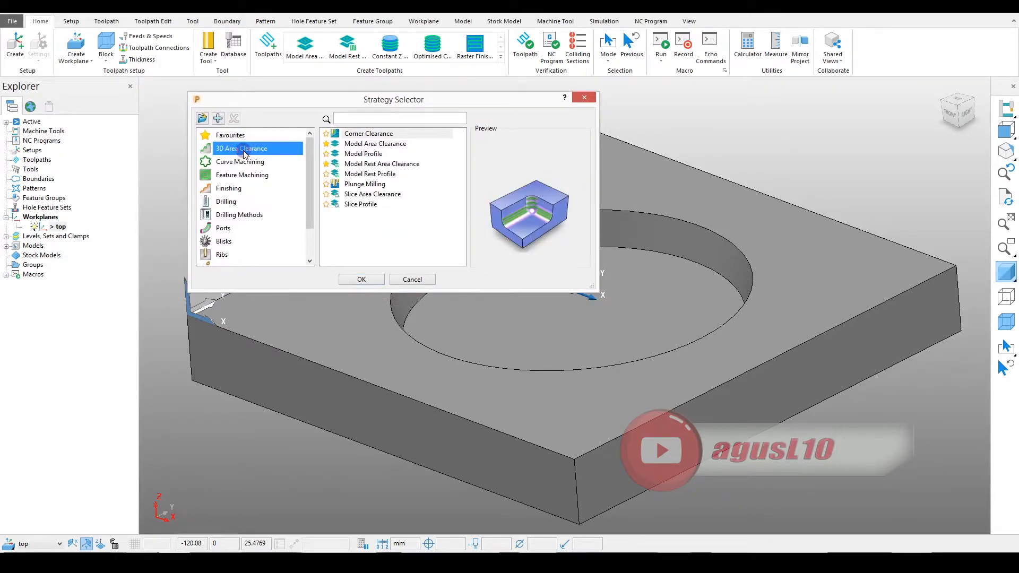
click(387, 145)
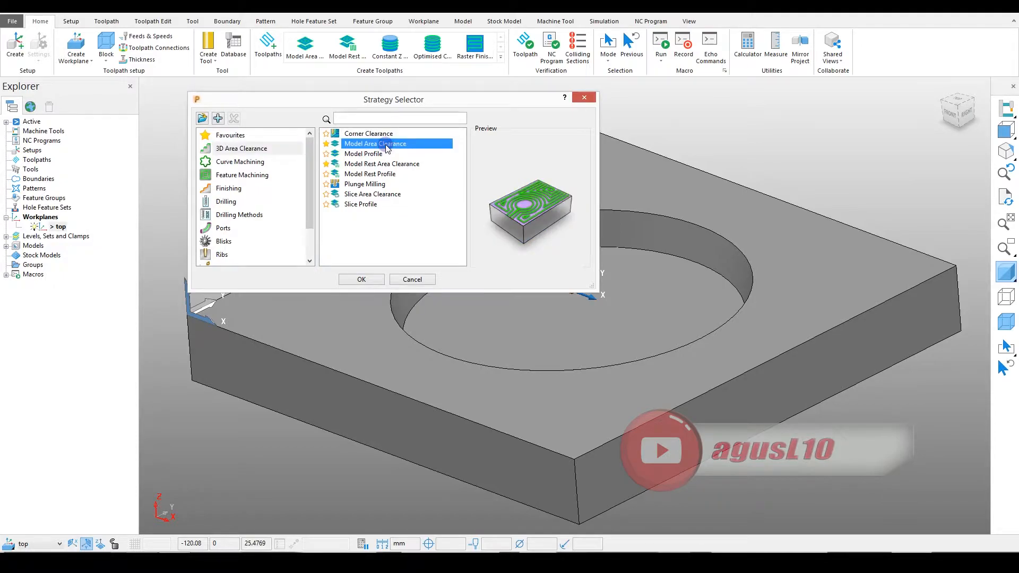
click(360, 278)
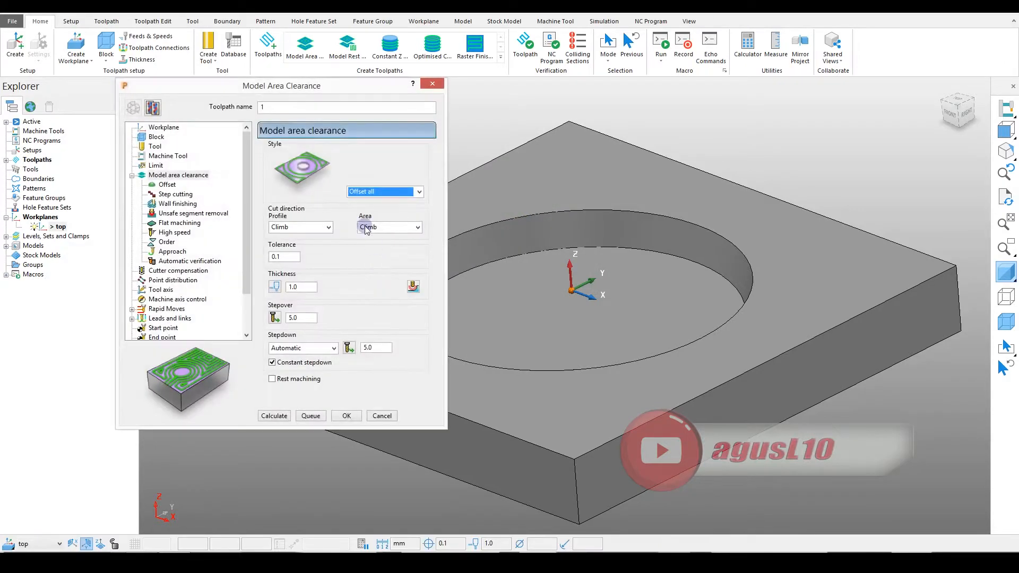
- Choose "top" as the workplane in the Model Area Clearance toolpath settings
drag(211, 86, 264, 95)
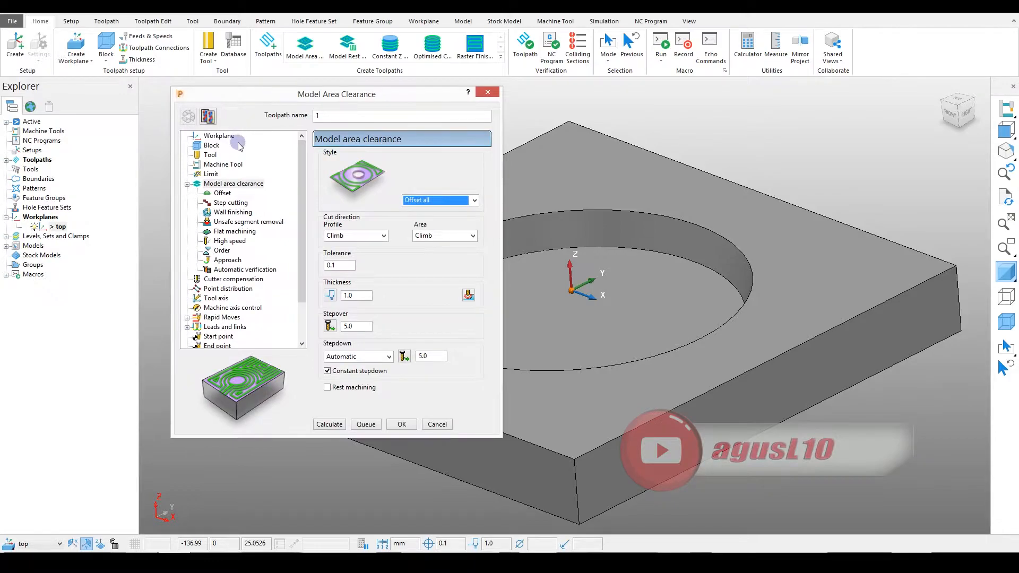
click(210, 136)
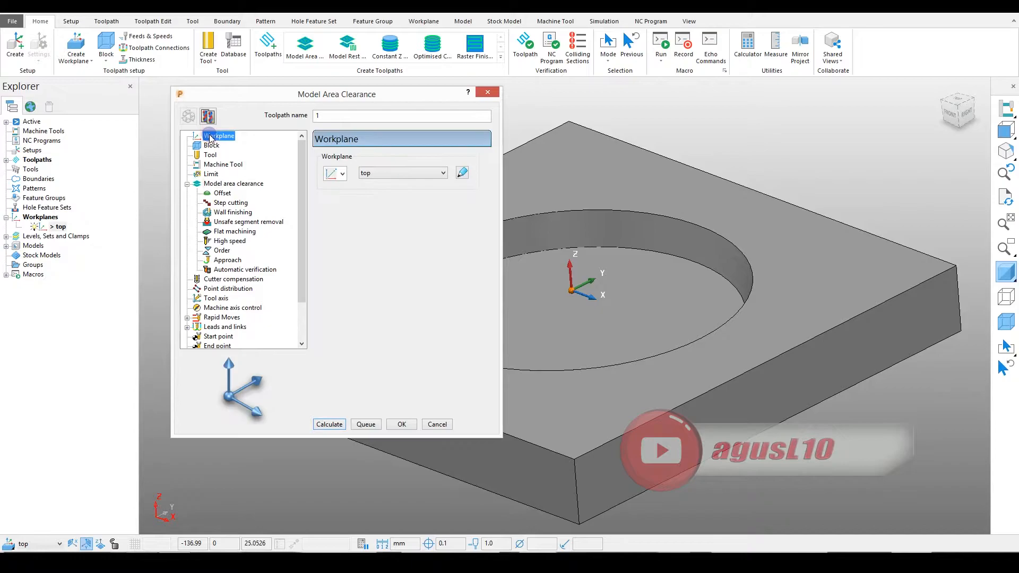
click(403, 174)
click(397, 172)
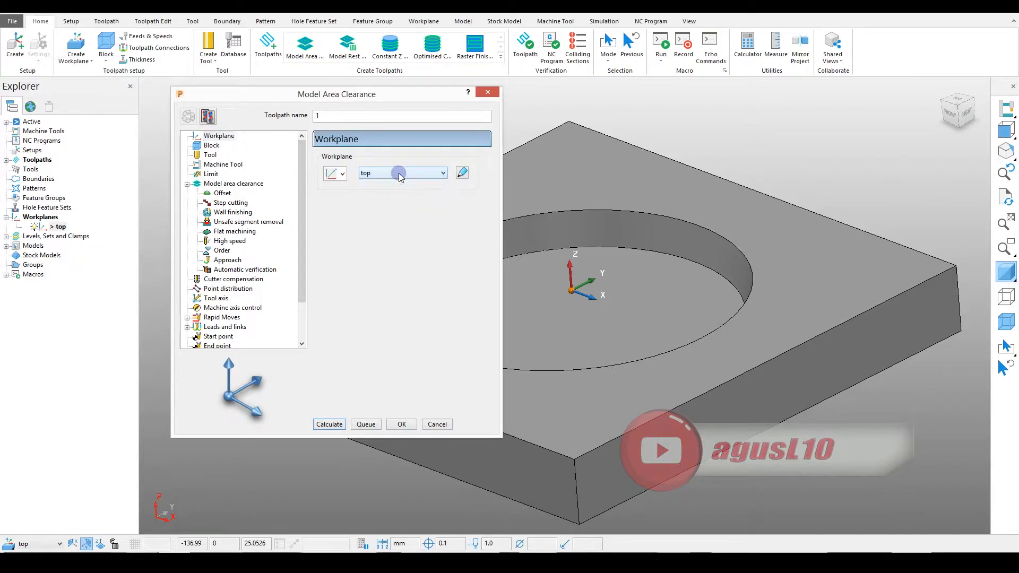
click(386, 174)
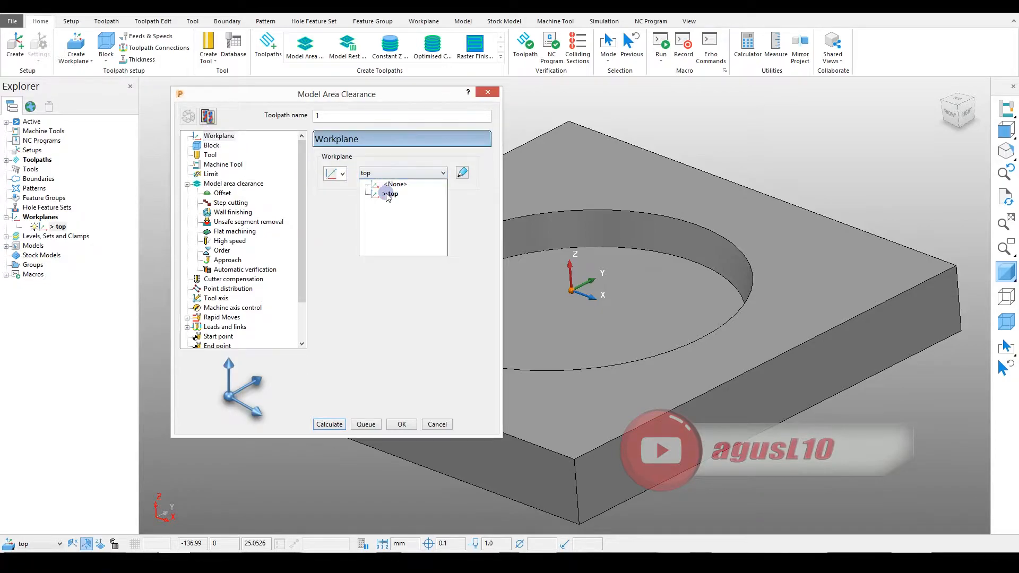
click(386, 195)
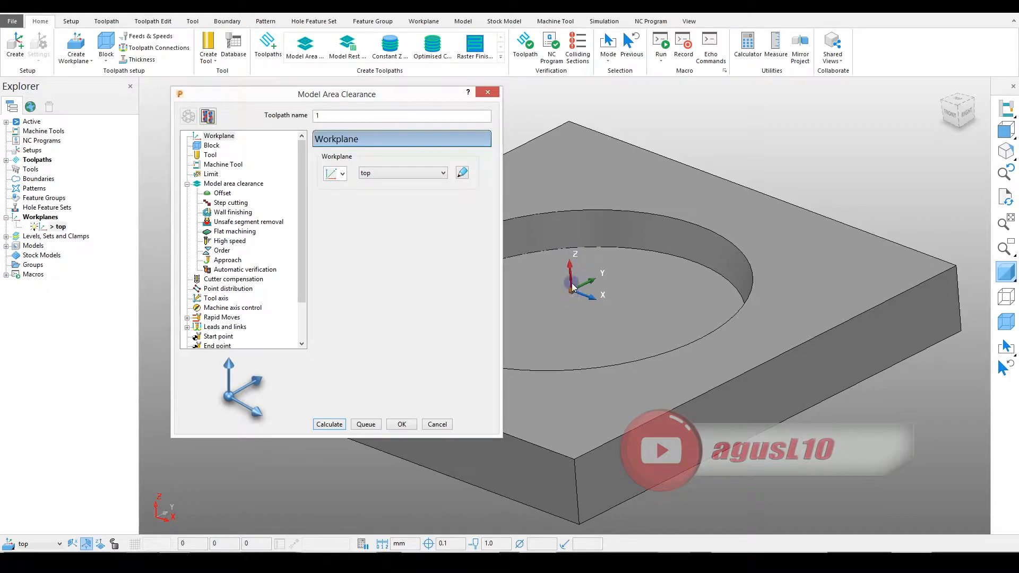
- Draw the toolpath's block on screen and compare its position with the model
click(213, 146)
drag(337, 100, 217, 65)
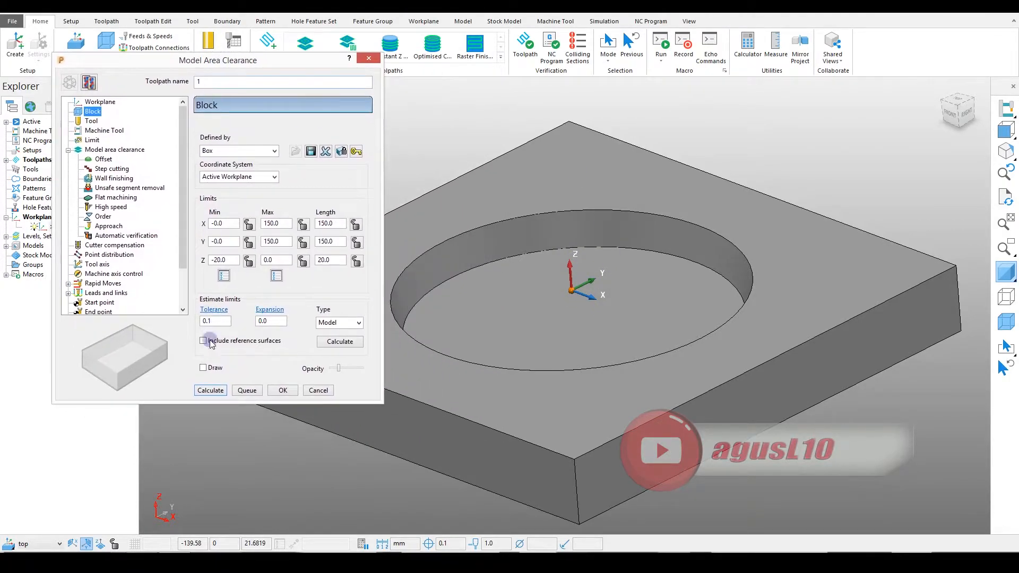
click(204, 368)
scroll(500, 357, down, 4)
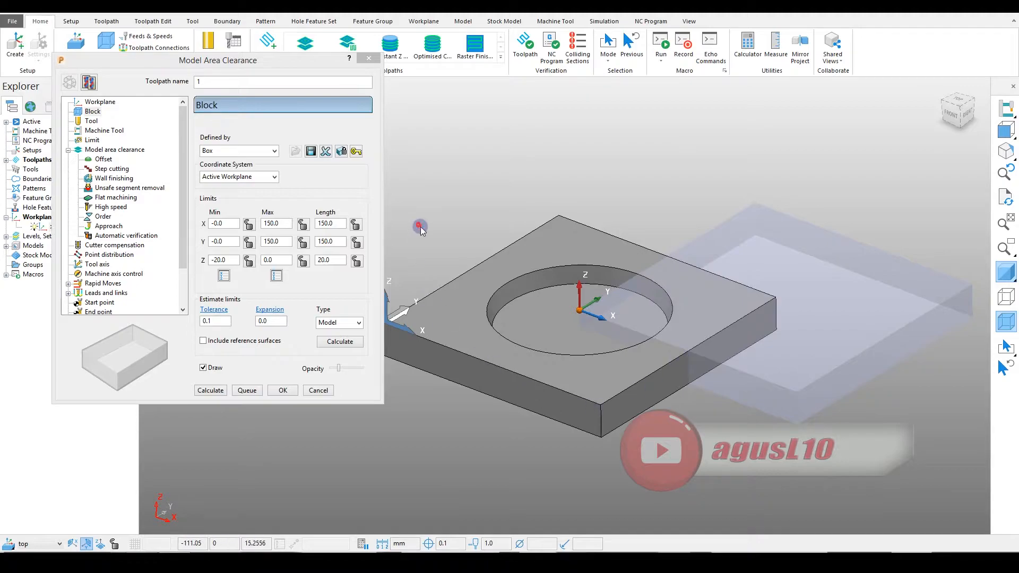
drag(420, 226, 531, 415)
click(531, 434)
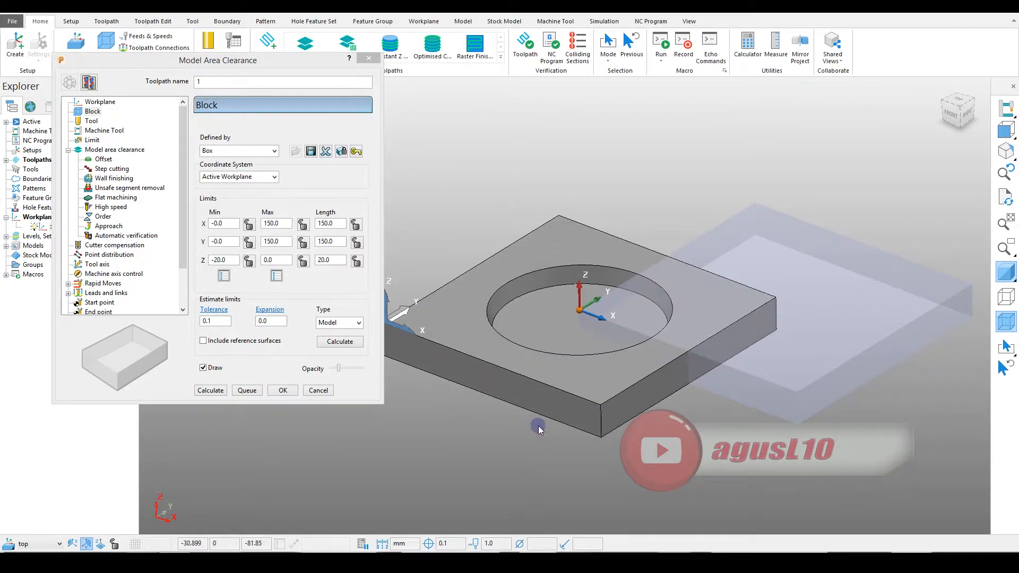
drag(508, 449, 397, 229)
click(423, 185)
mouse_move(538, 447)
mouse_down()
mouse_move(467, 336)
mouse_move(425, 231)
mouse_up()
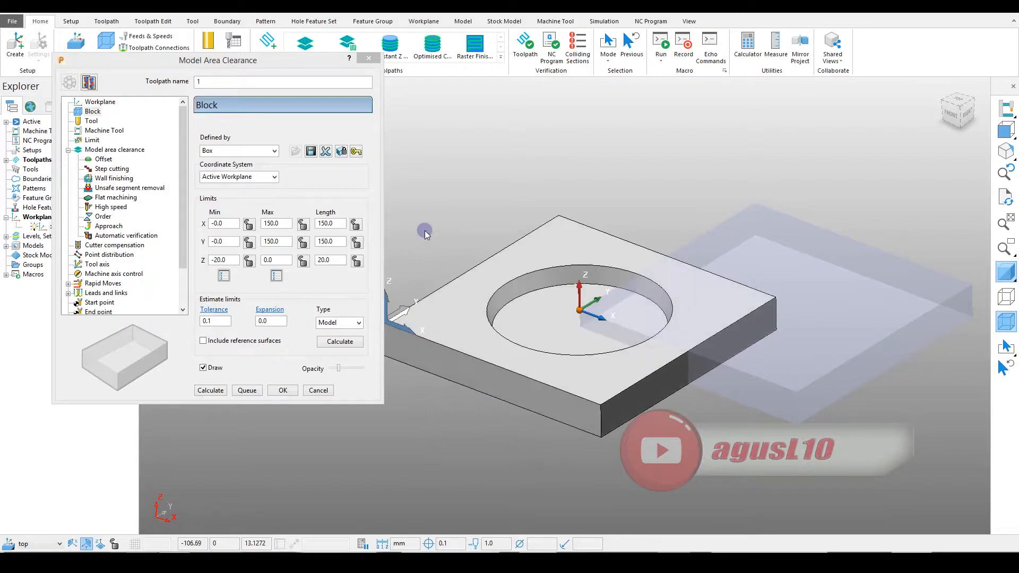
click(845, 342)
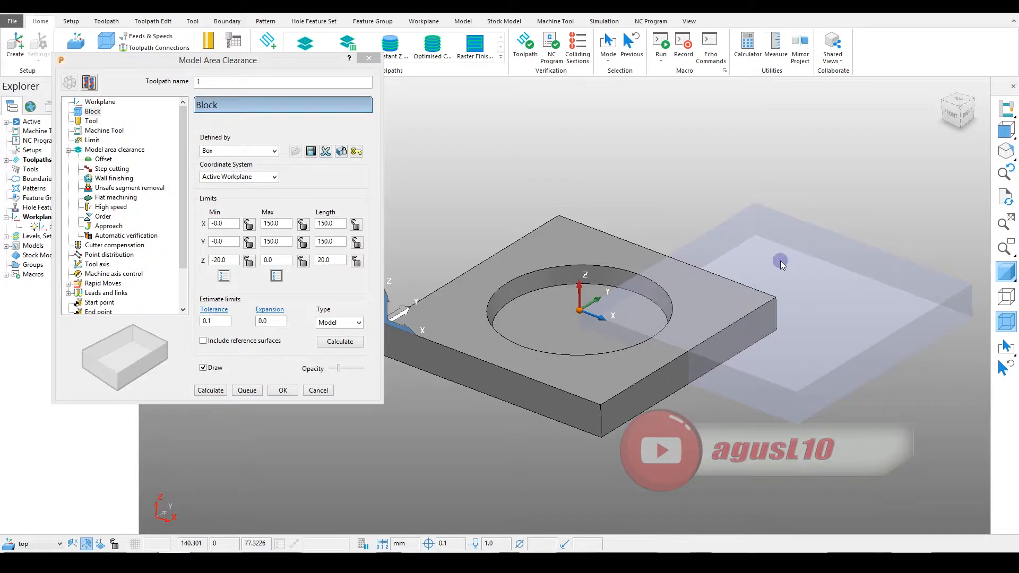
scroll(780, 263, down, 1)
drag(428, 158, 863, 463)
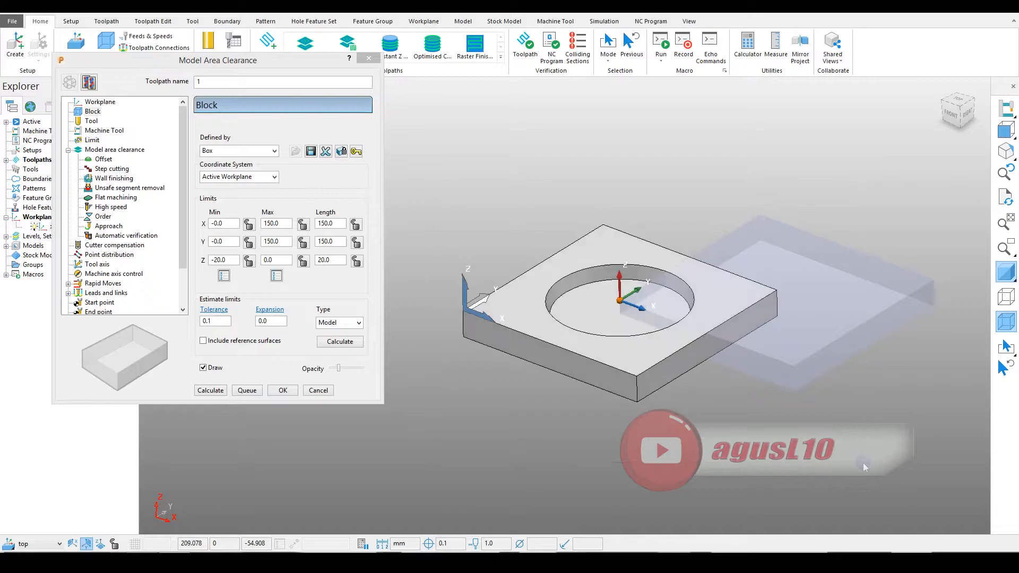
- Recalculate the block limits from the model in the active workplane, and toggle the block drawing to check its fit
click(340, 344)
click(344, 345)
scroll(475, 343, up, 4)
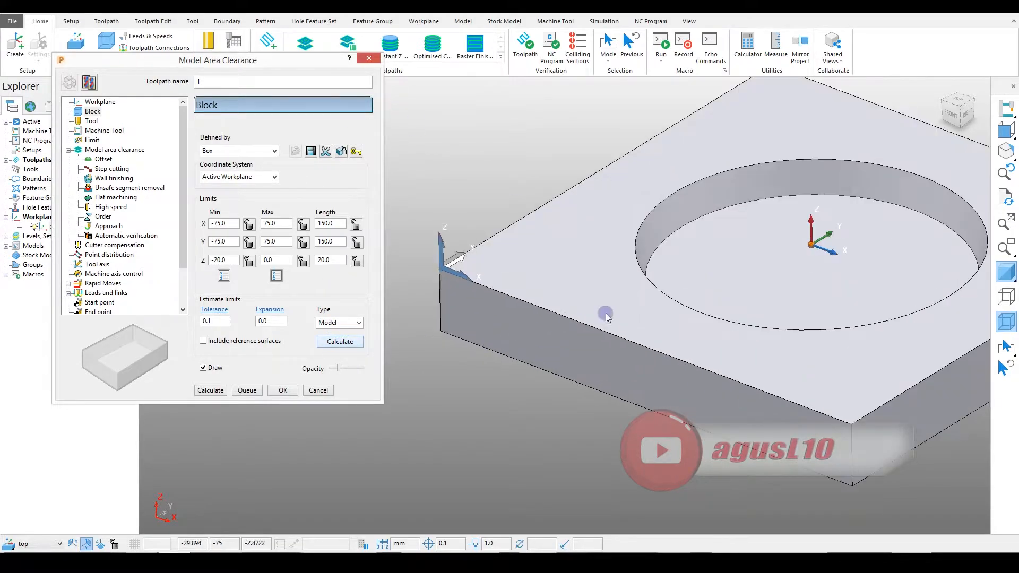
scroll(632, 308, down, 3)
middle_drag(669, 287, 720, 260)
scroll(746, 293, up, 3)
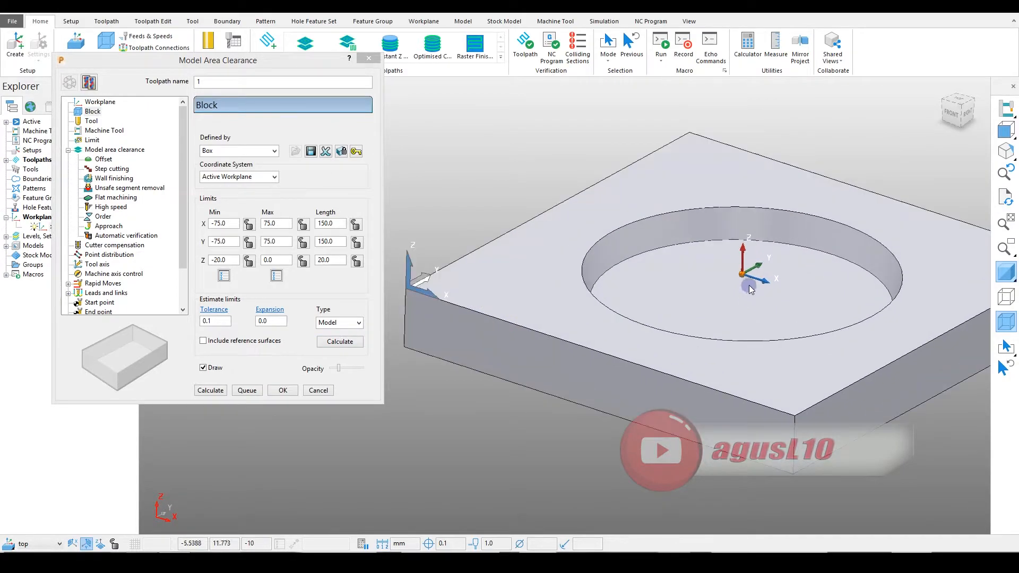
scroll(748, 286, down, 2)
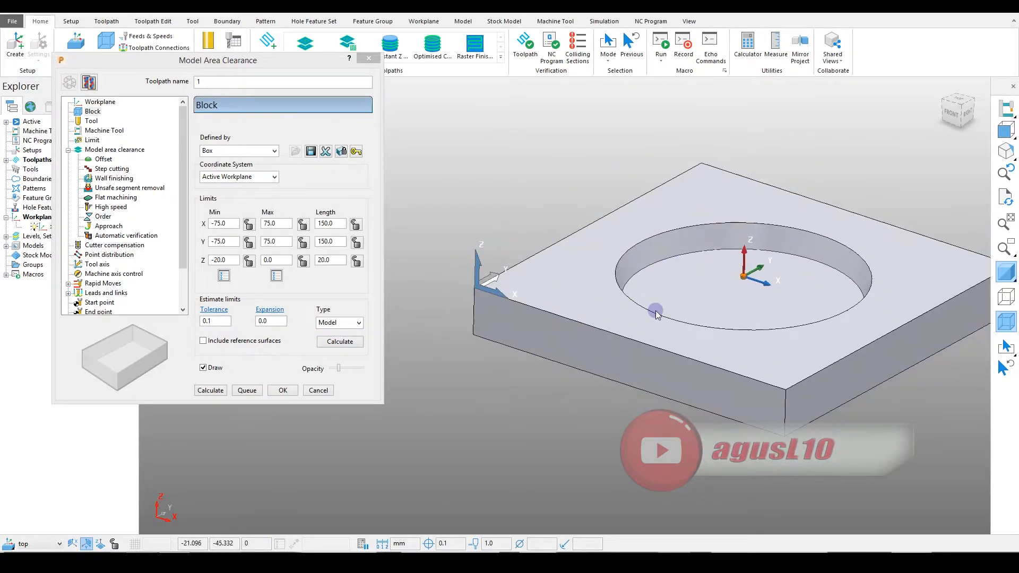
click(213, 371)
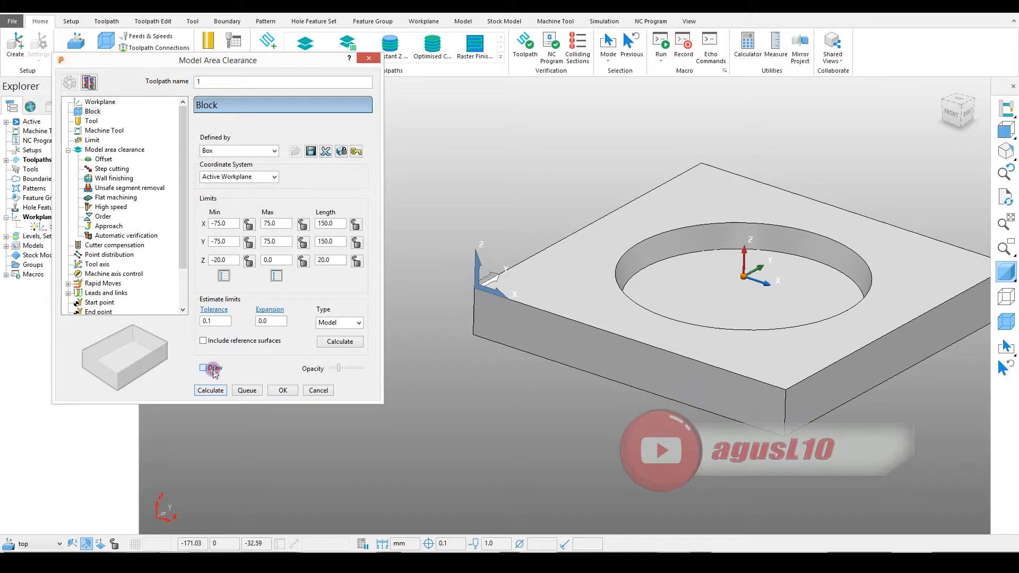
drag(222, 60, 233, 61)
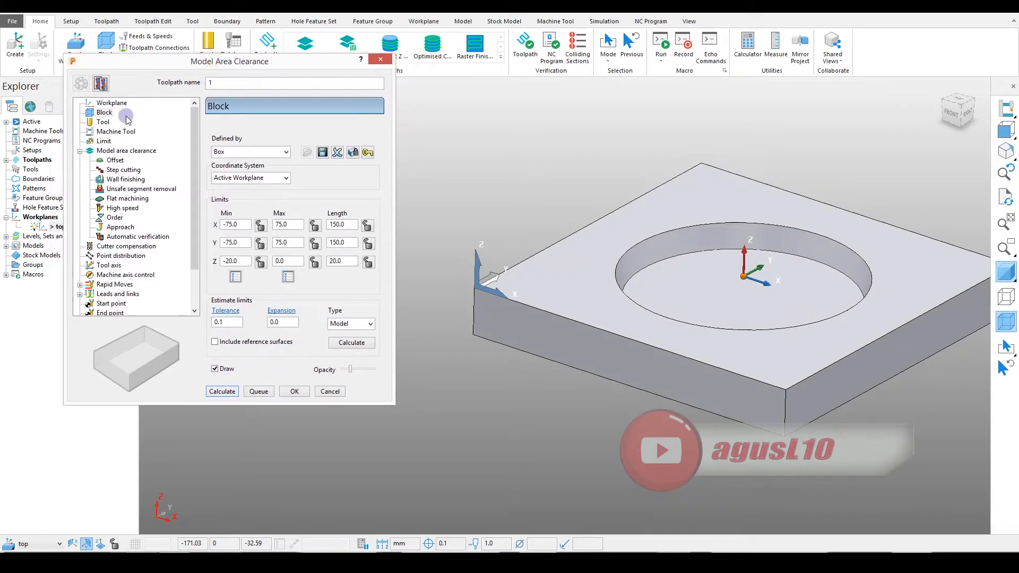
- Create a tip radiused tool for the Model Area Clearance toolpath
click(103, 123)
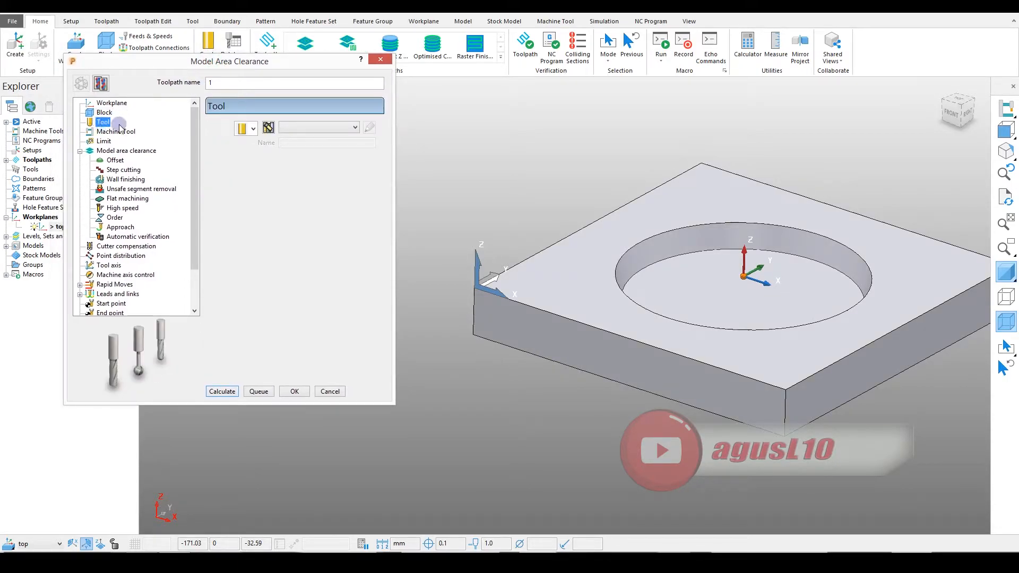
click(251, 129)
click(253, 128)
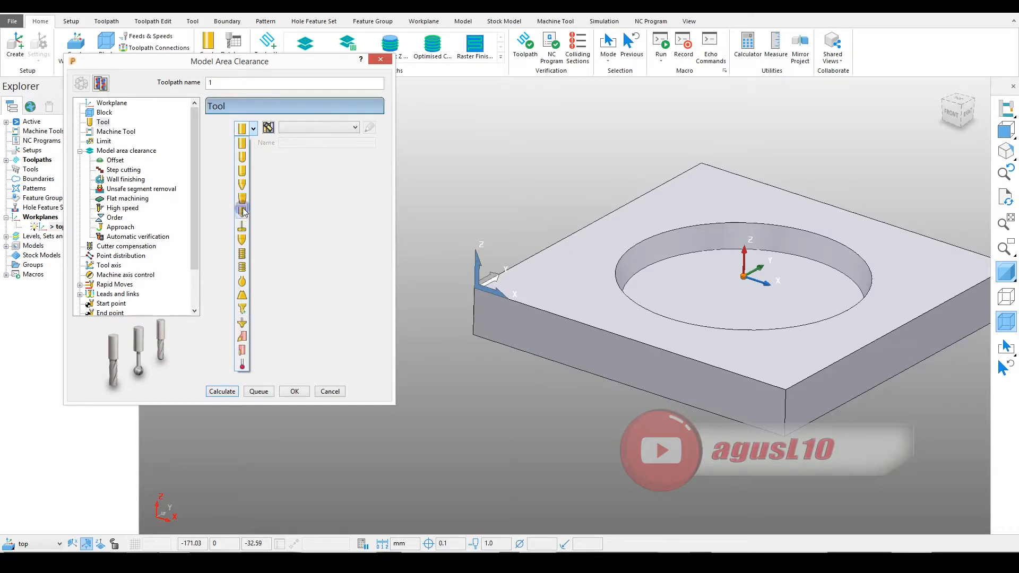
click(242, 171)
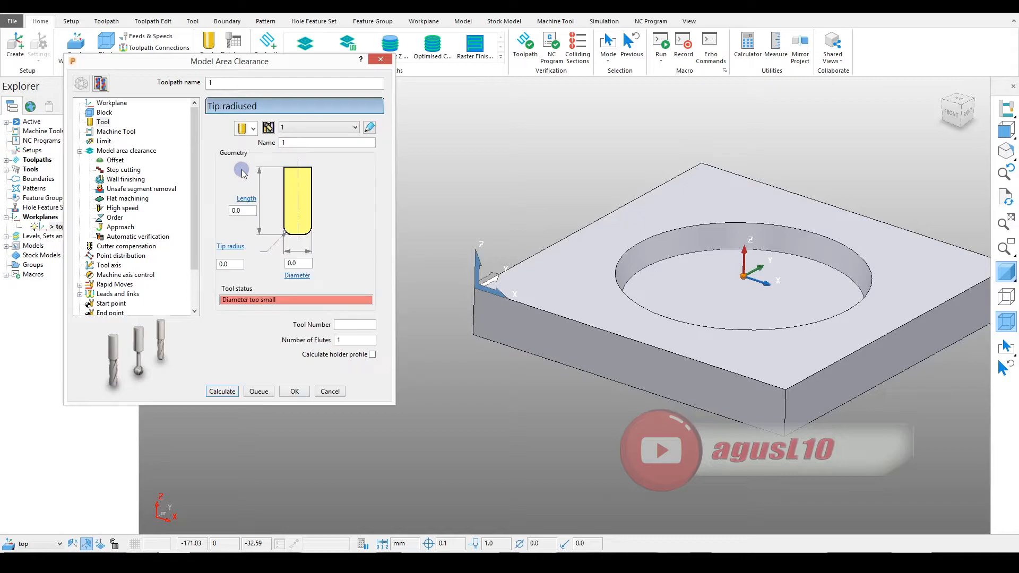
- Set the tip radiused tool's diameter to 20 and its tip radius to 1
click(297, 262)
drag(303, 262, 275, 263)
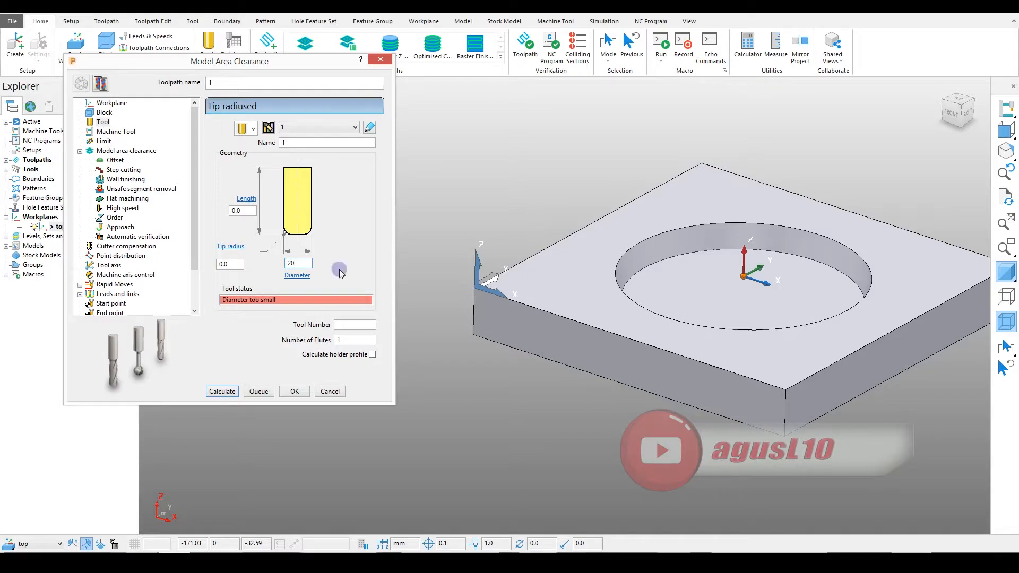
click(222, 264)
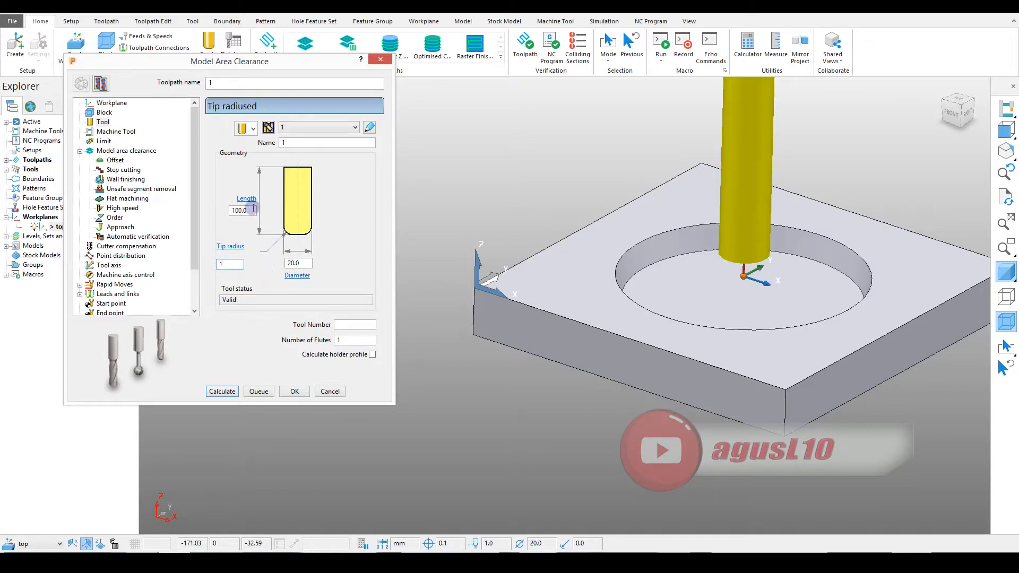
- Set the tip radiused tool's length to 30 and check its size against the model
scroll(716, 255, down, 5)
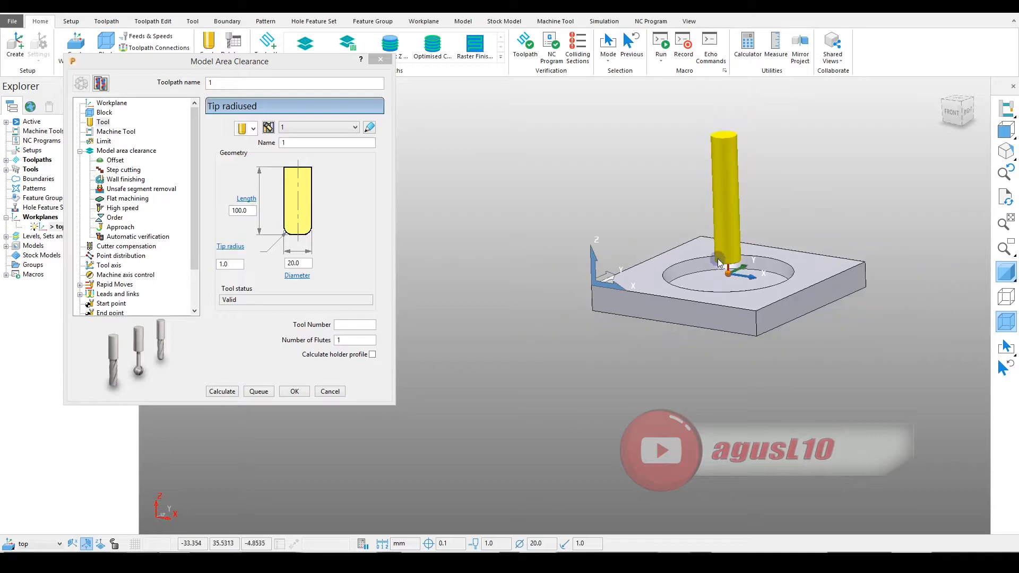
middle_drag(735, 204, 742, 203)
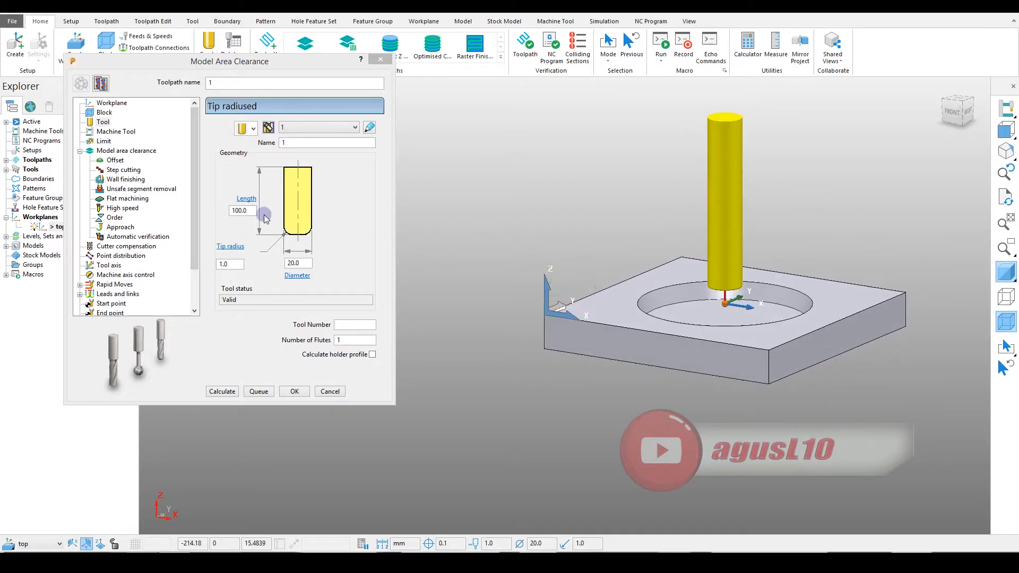
click(251, 211)
drag(251, 212, 232, 211)
text(3)
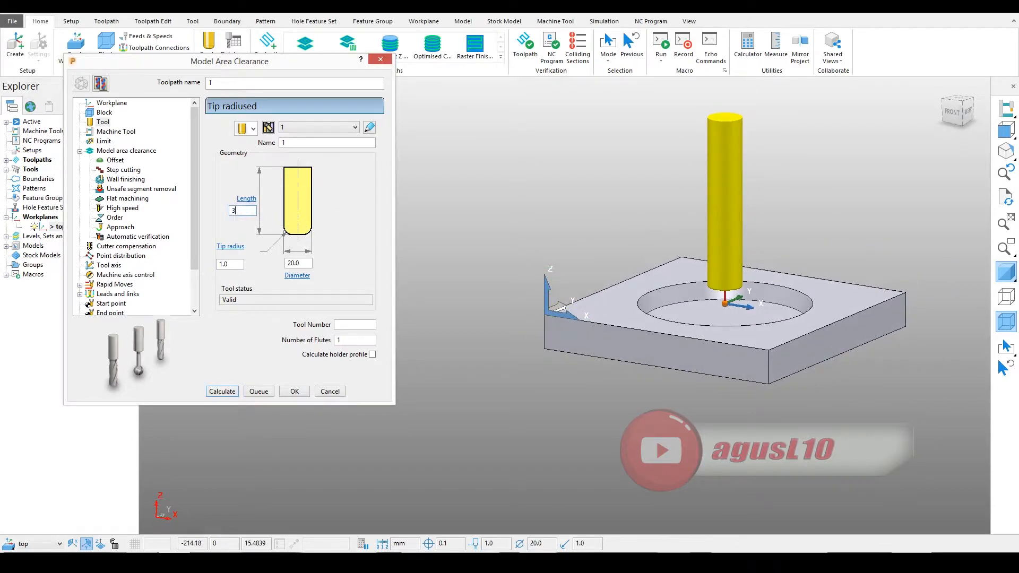
text(0)
click(301, 264)
middle_drag(702, 279, 721, 266)
scroll(720, 278, up, 3)
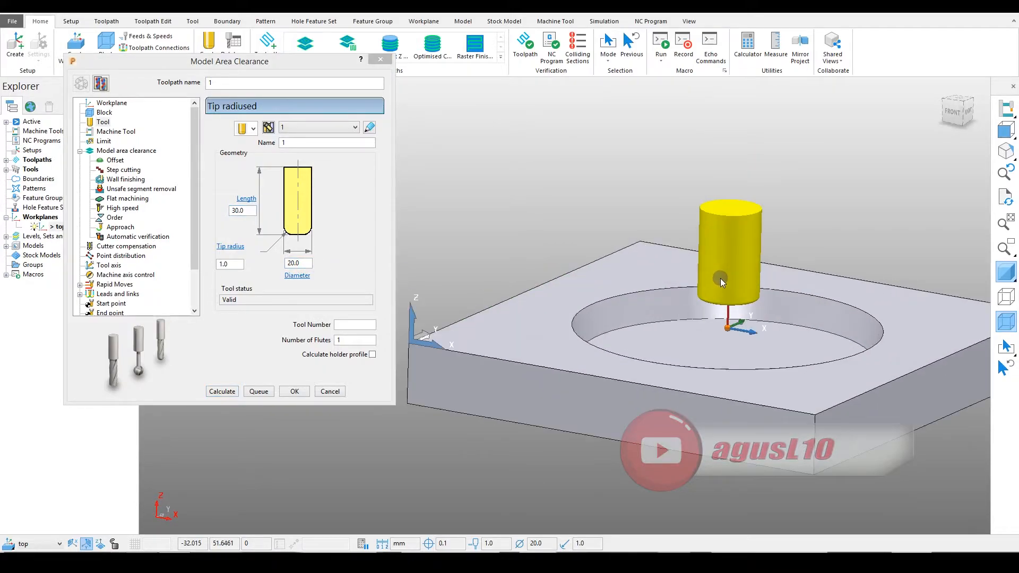
- Rename the tip radiused tool as 20R1
double_click(307, 143)
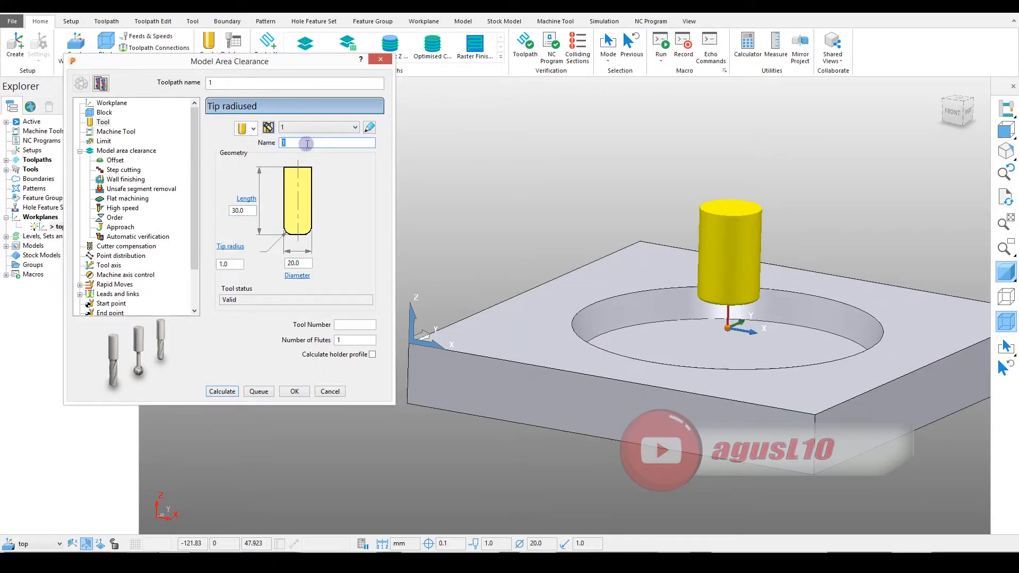
click(300, 256)
text(1)
click(298, 262)
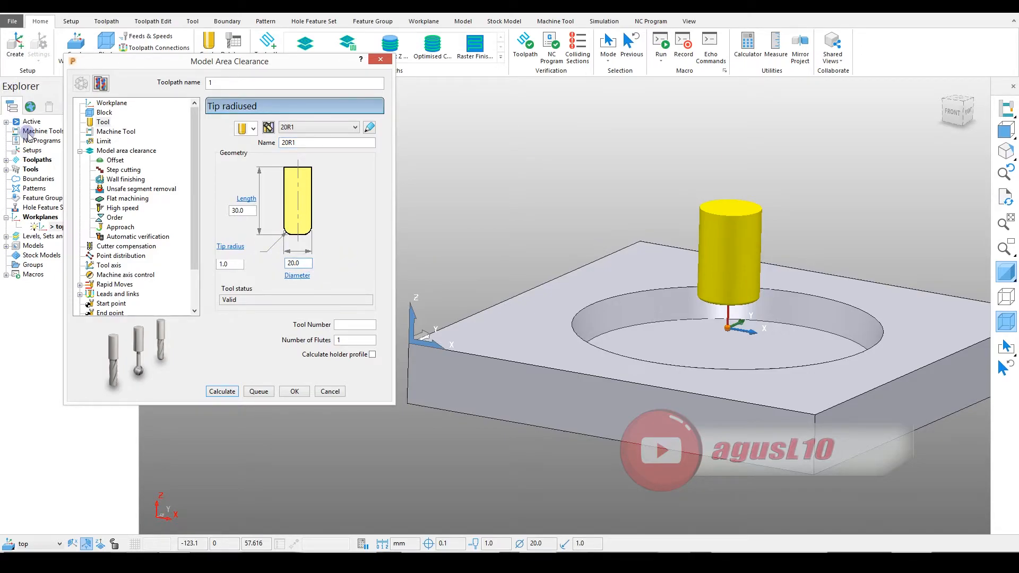
- Look through the toolpath's Machine Tool and Limit settings, and open its Model area clearance settings
click(106, 132)
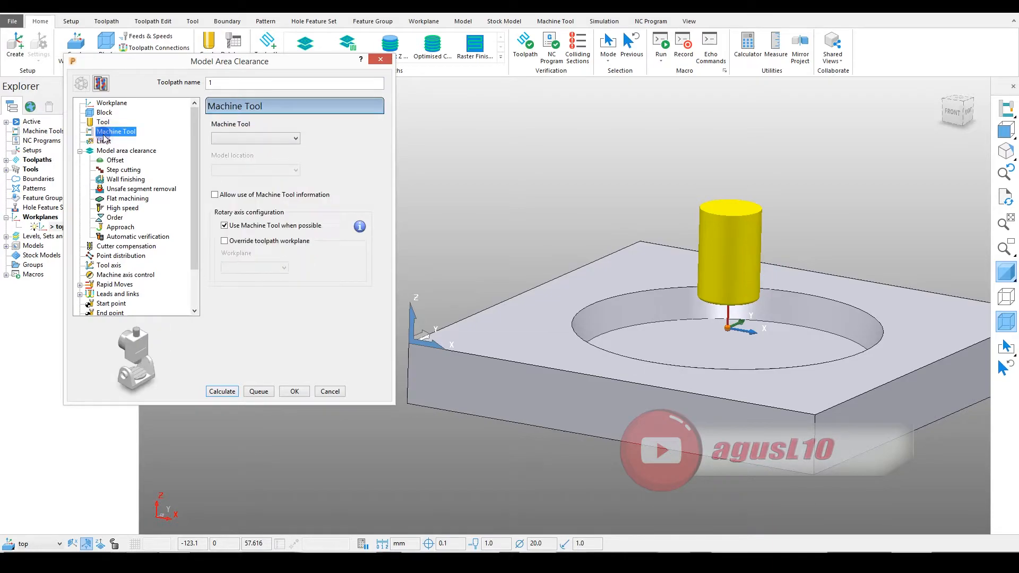
click(104, 141)
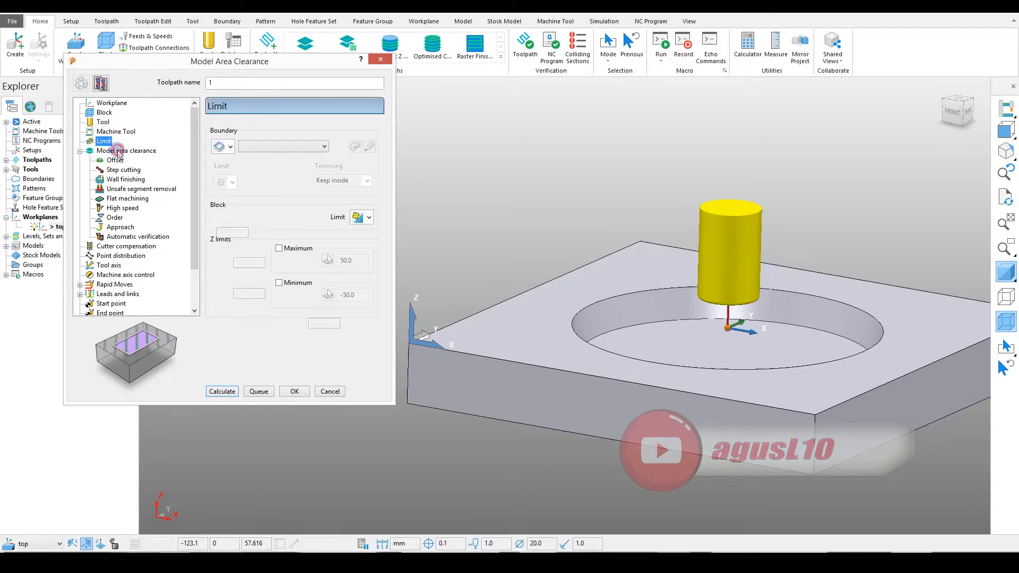
click(119, 151)
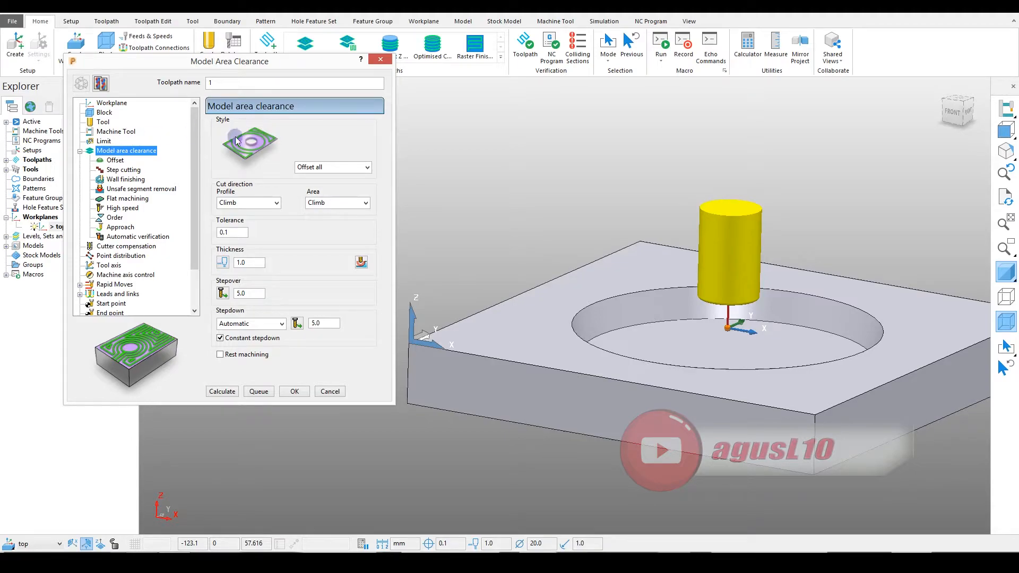
drag(247, 65, 334, 82)
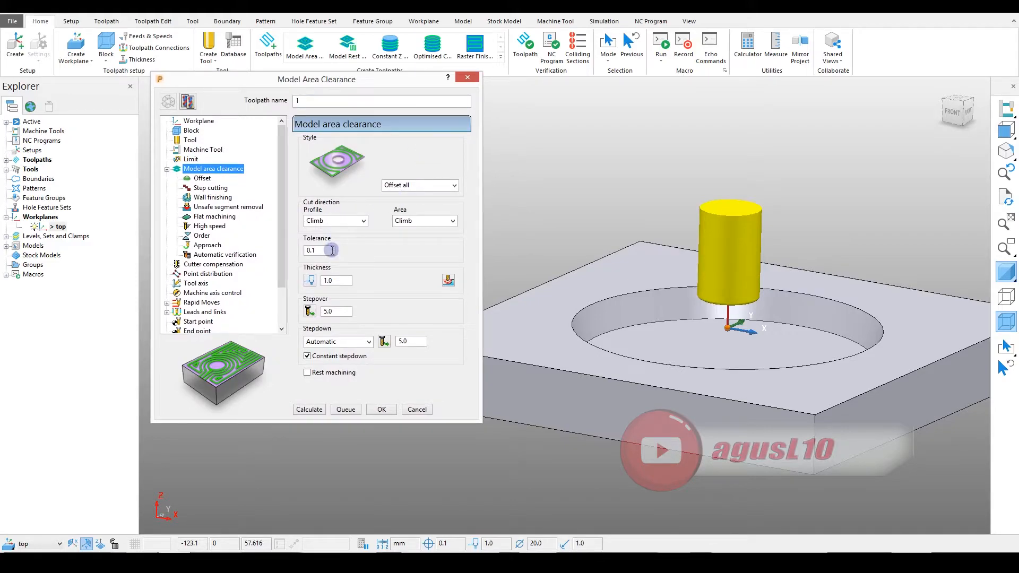
- Set the Model Area Clearance toolpath's thickness to 0.5
double_click(327, 251)
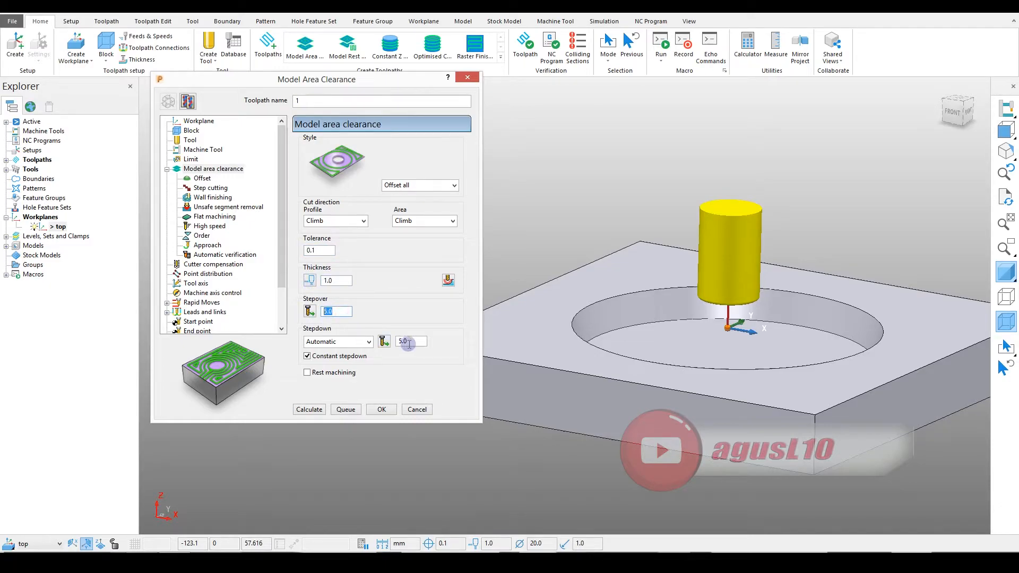
double_click(410, 342)
click(328, 281)
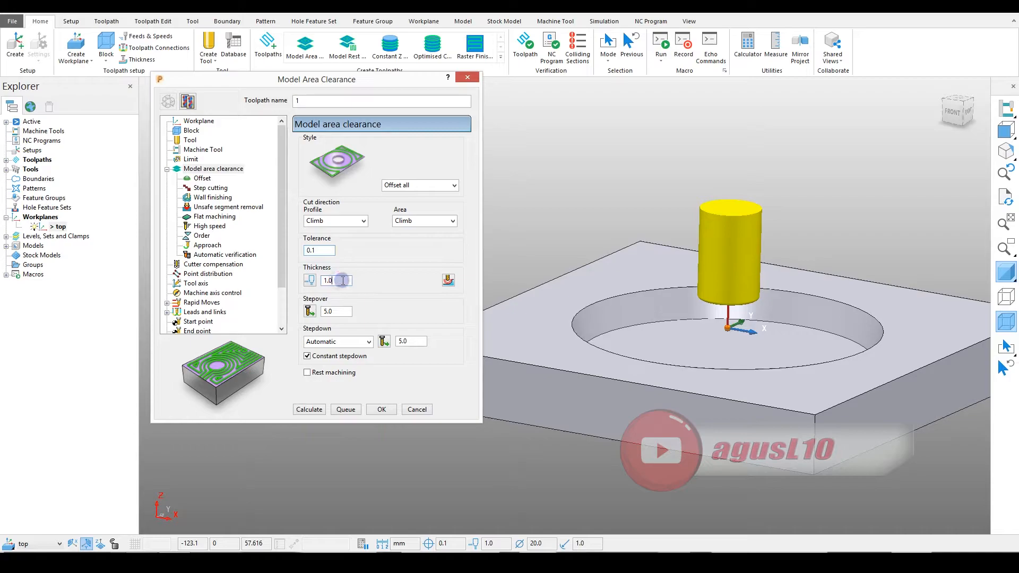
click(337, 280)
double_click(341, 280)
text(0.5)
- Examine the circular pocket's wall and floor surfaces where the stock thickness applies
scroll(707, 335, up, 3)
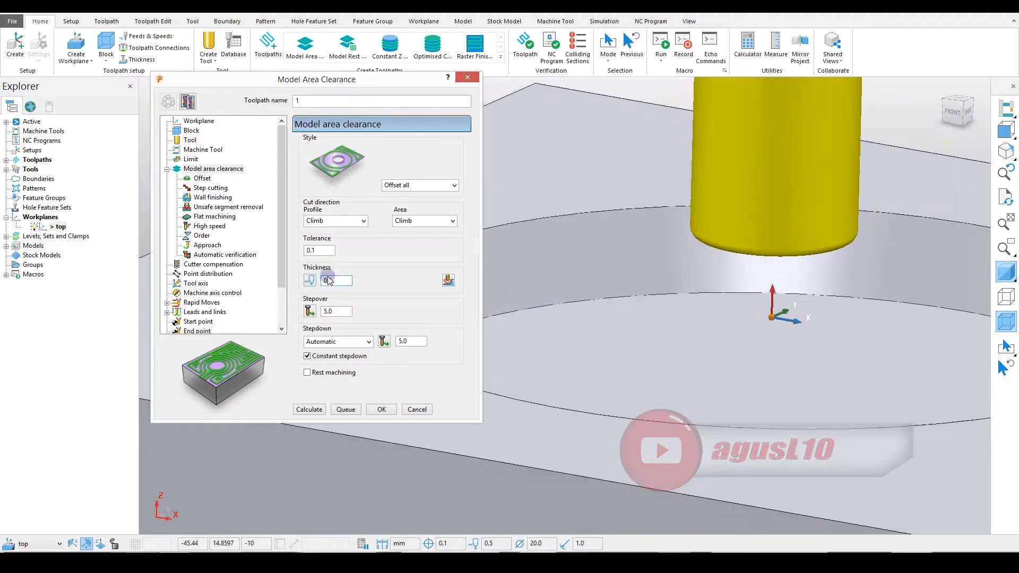
scroll(648, 323, up, 2)
scroll(617, 333, up, 2)
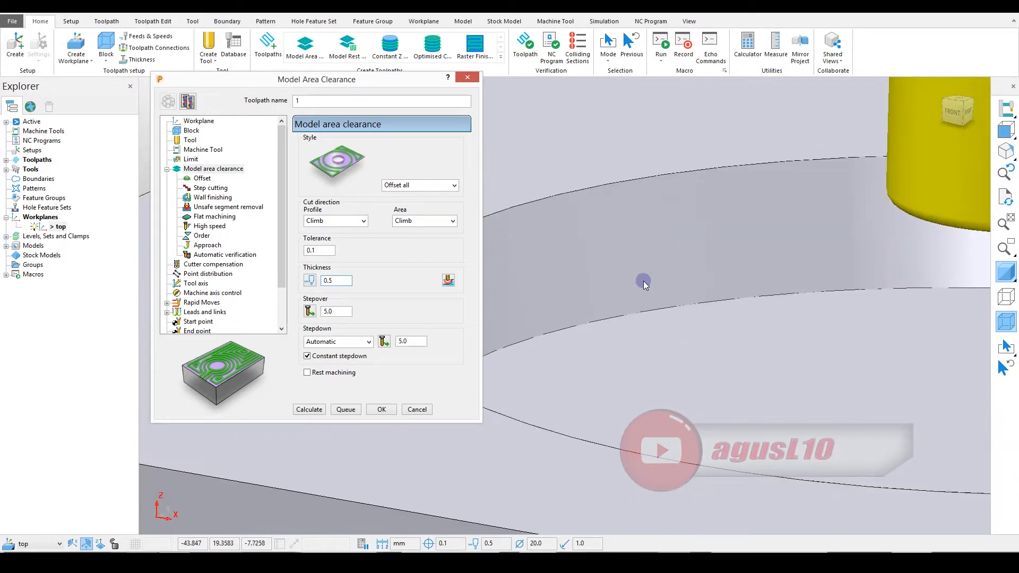
scroll(652, 276, up, 2)
scroll(730, 217, up, 2)
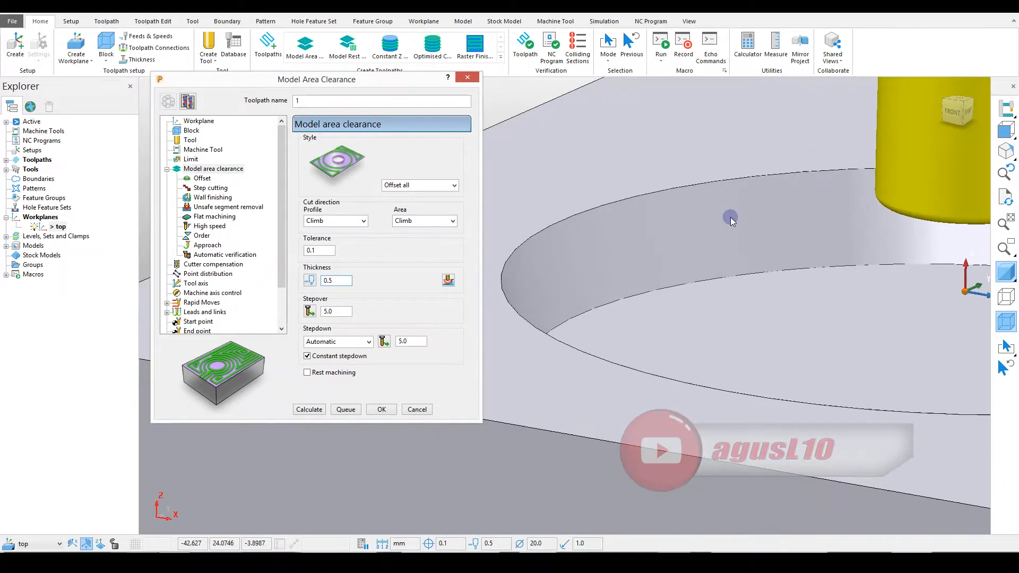
click(685, 218)
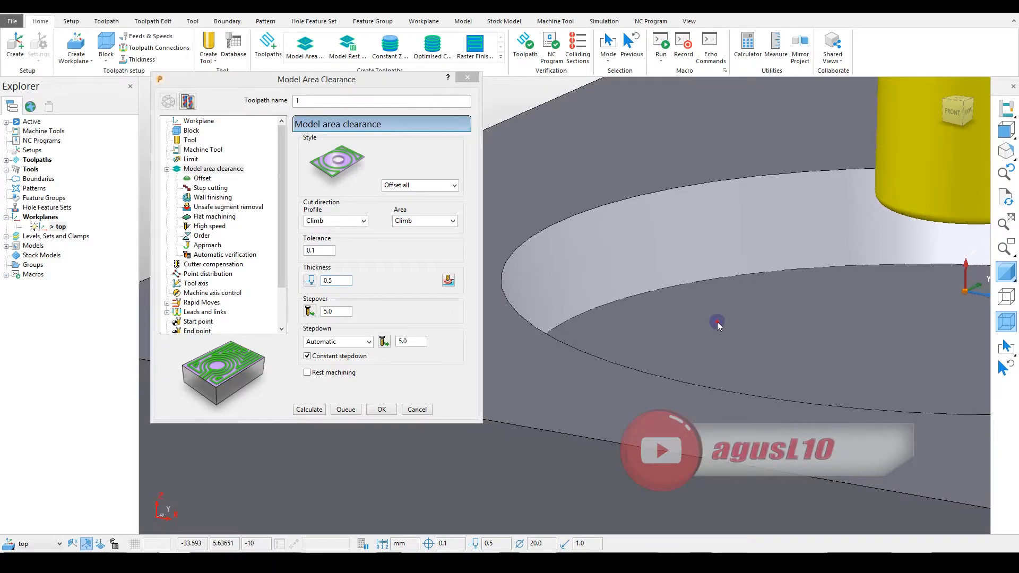
click(717, 321)
click(646, 261)
scroll(596, 223, up, 2)
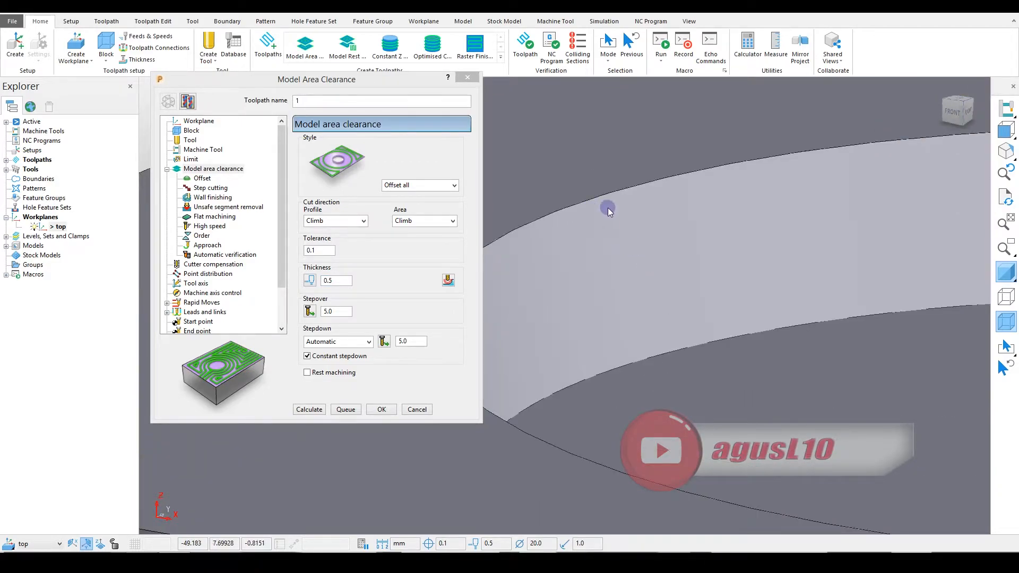
scroll(608, 210, down, 3)
scroll(589, 234, up, 3)
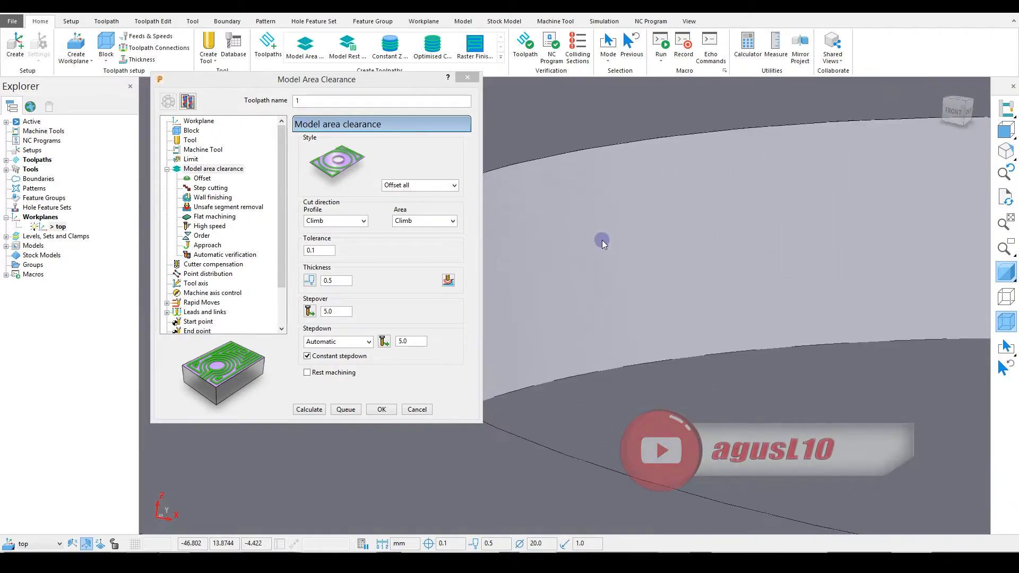
scroll(585, 224, down, 3)
scroll(584, 224, up, 3)
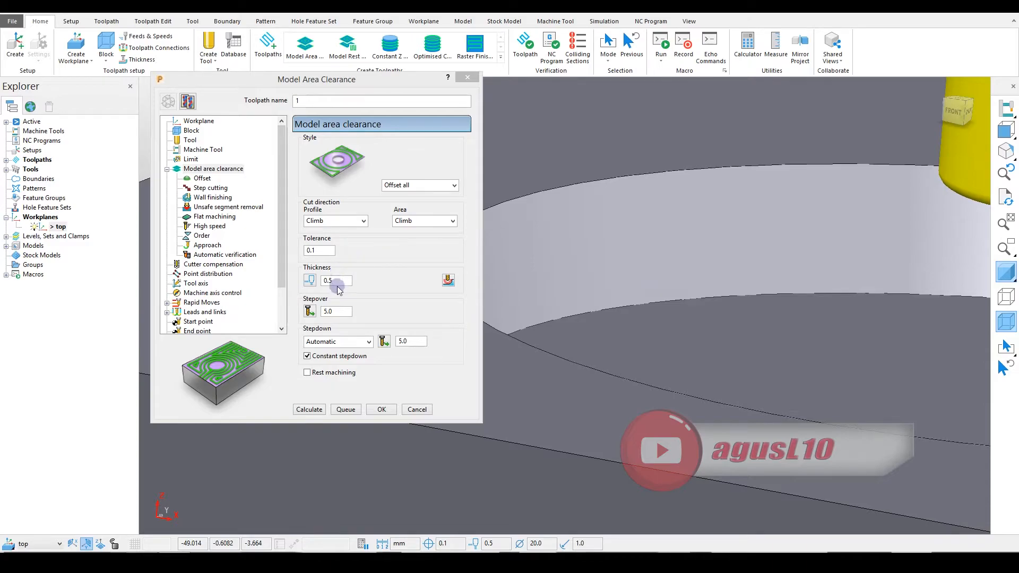
- Check the tool's diameter and set the Model Area Clearance stepover to 10
click(335, 310)
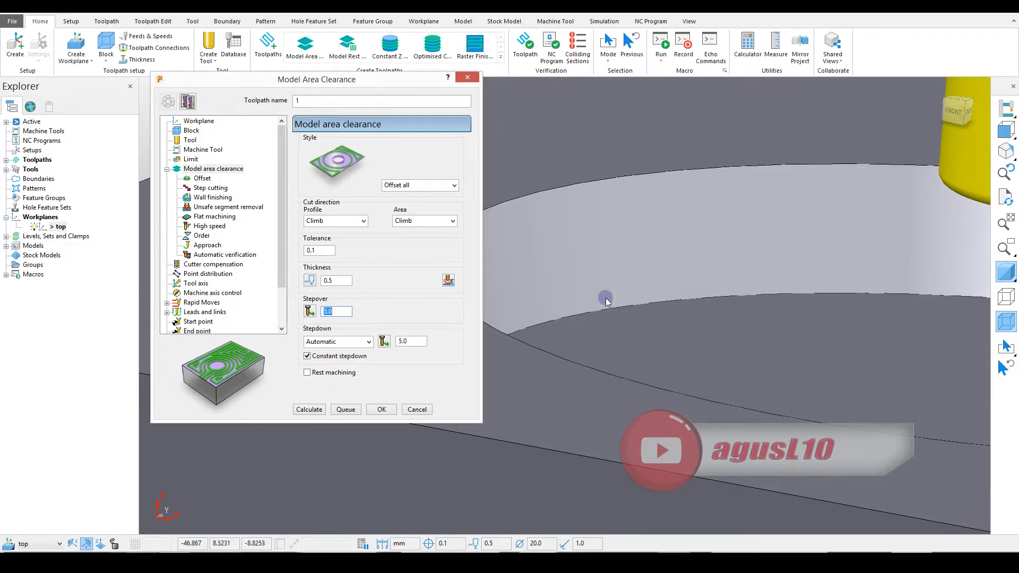
scroll(688, 275, down, 4)
middle_drag(749, 257, 732, 302)
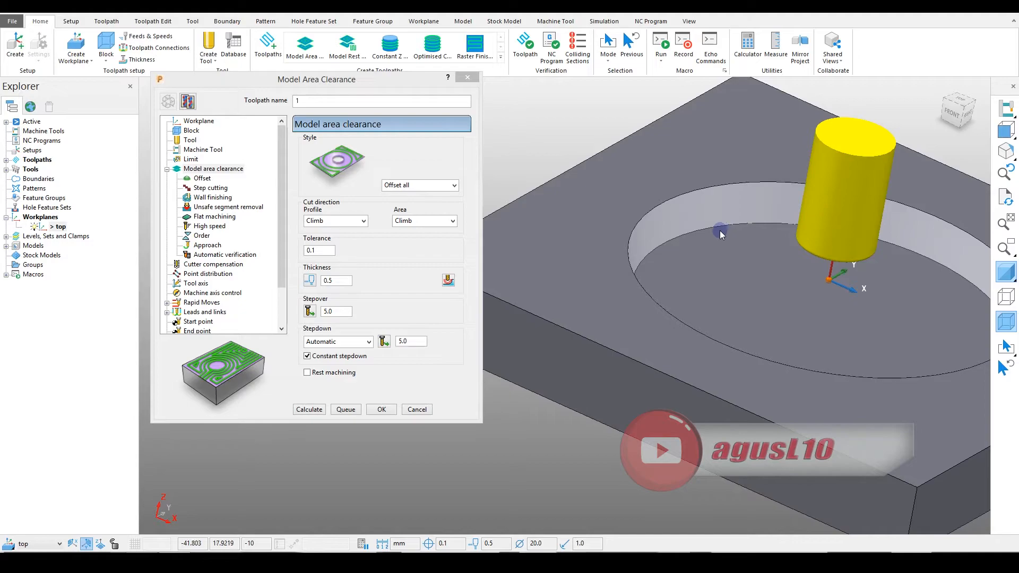
click(179, 141)
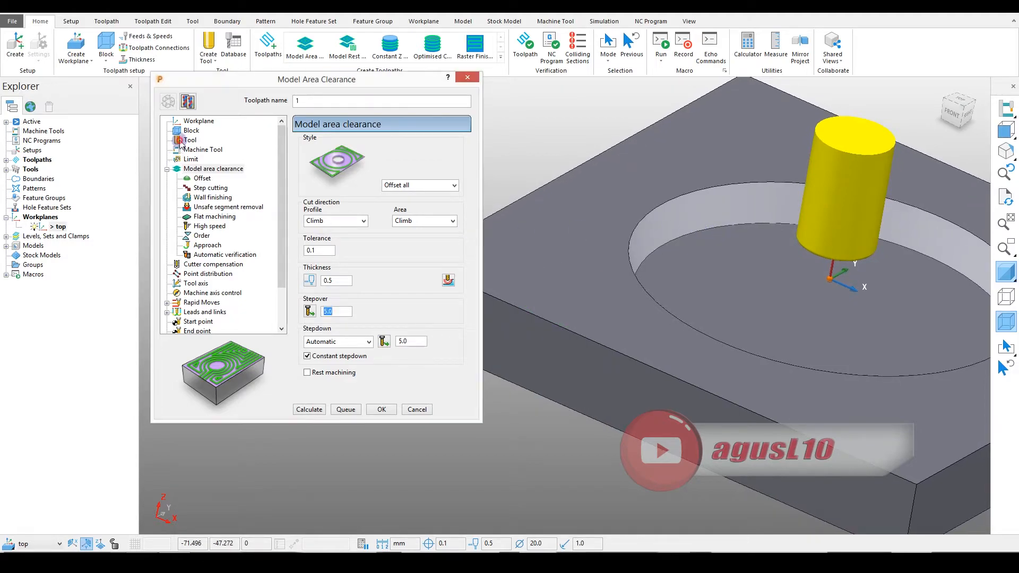
drag(395, 282, 362, 279)
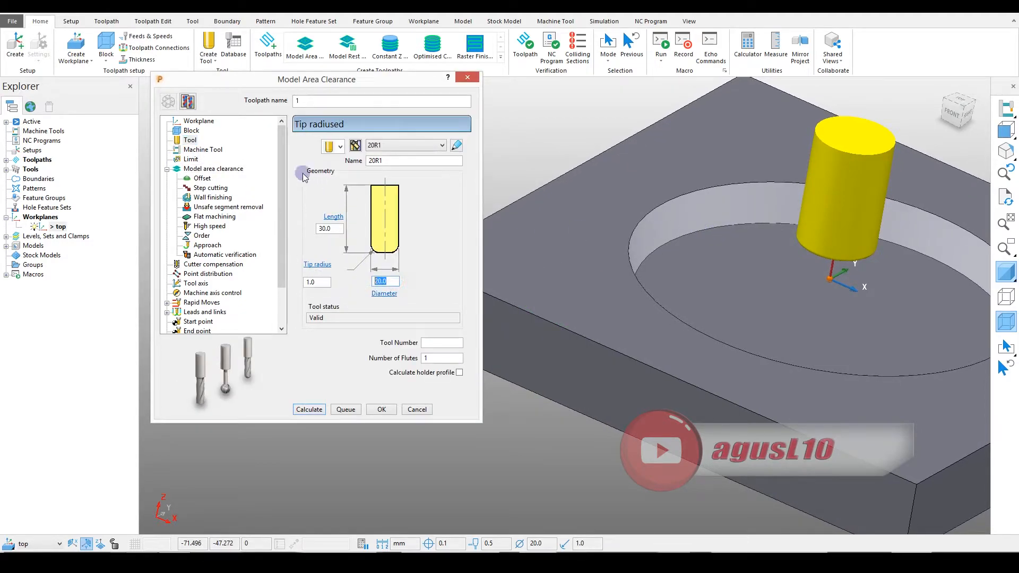
click(210, 168)
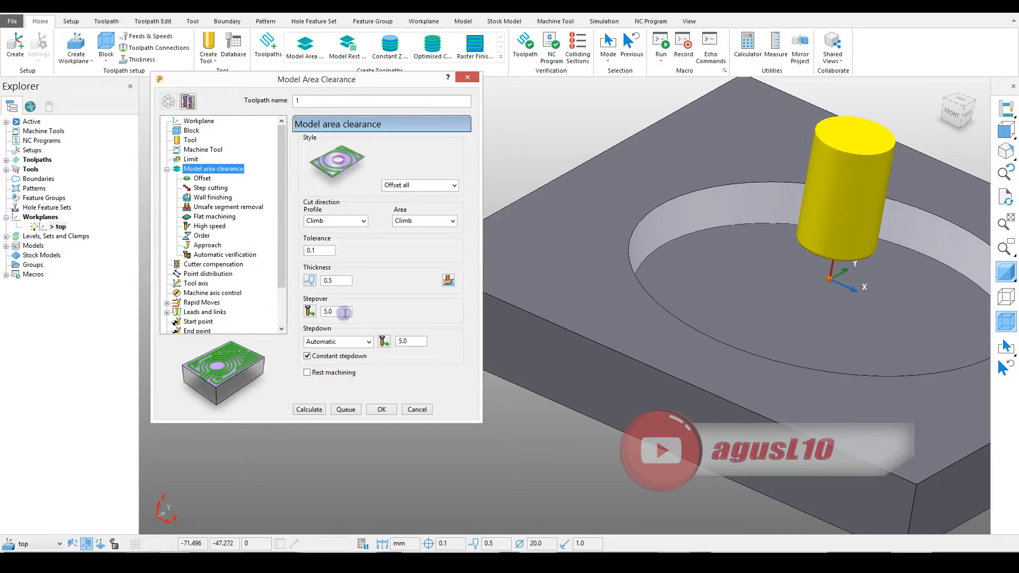
drag(345, 314, 317, 315)
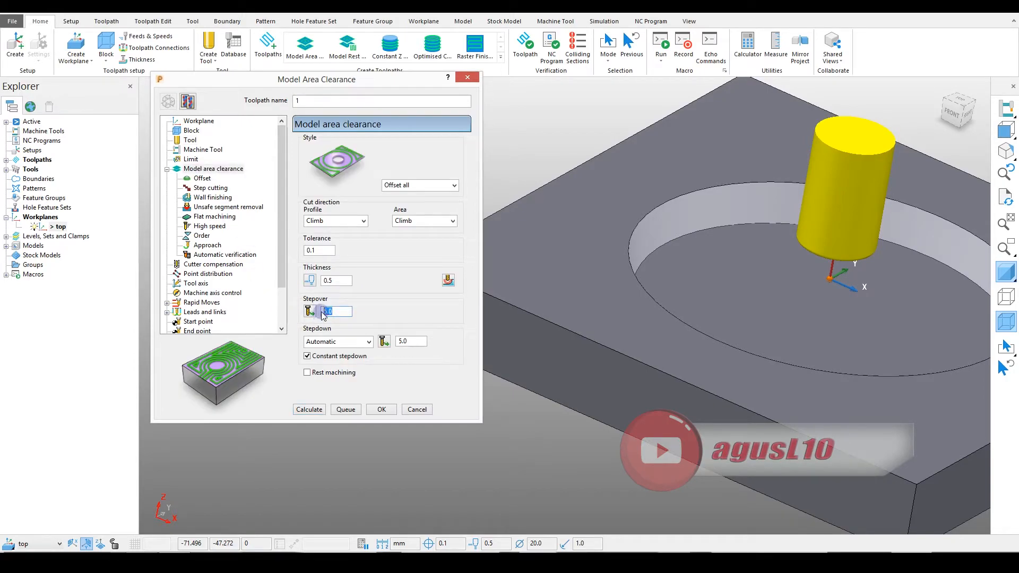
text(10)
click(411, 341)
- Inspect the pocket's depth and set the Model Area Clearance stepdown to 1
middle_drag(817, 208, 755, 260)
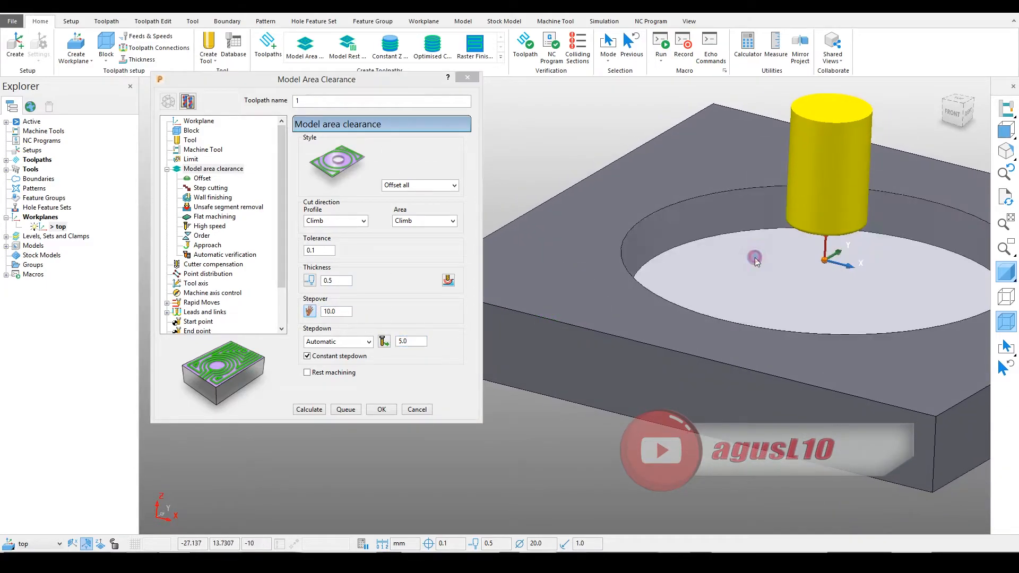
scroll(728, 270, up, 4)
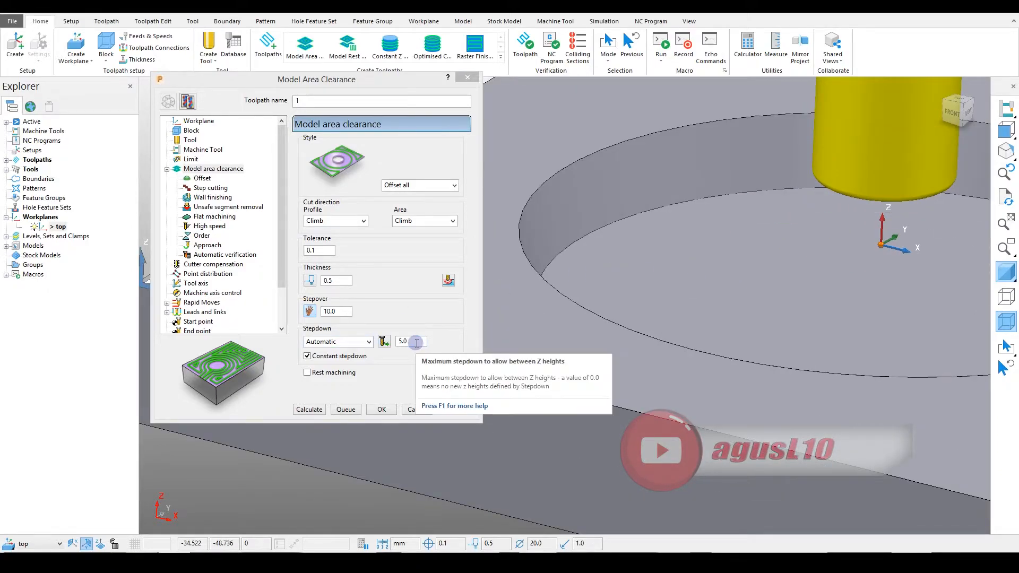
scroll(696, 306, down, 3)
scroll(727, 297, up, 1)
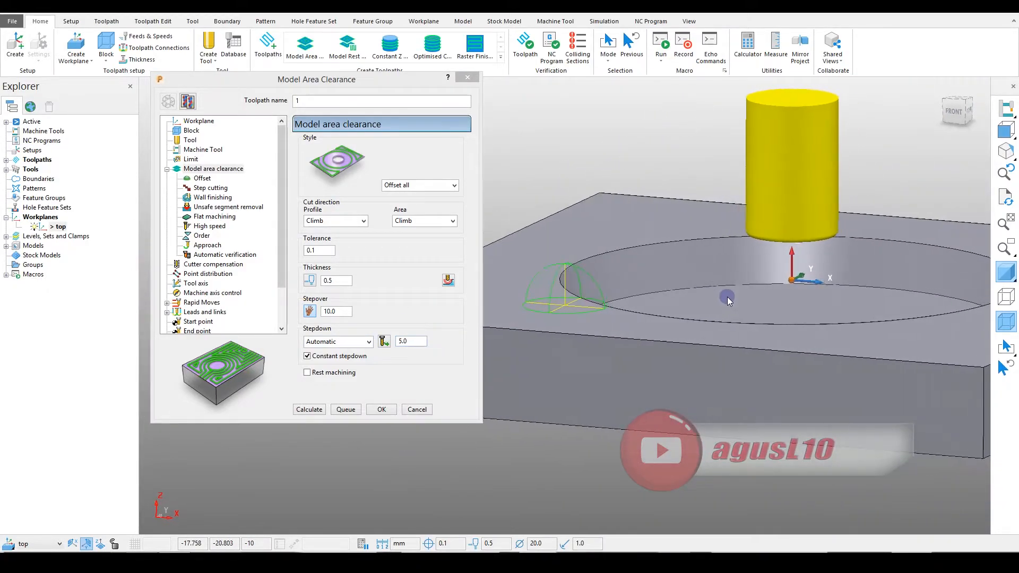
scroll(756, 241, up, 3)
scroll(730, 265, down, 4)
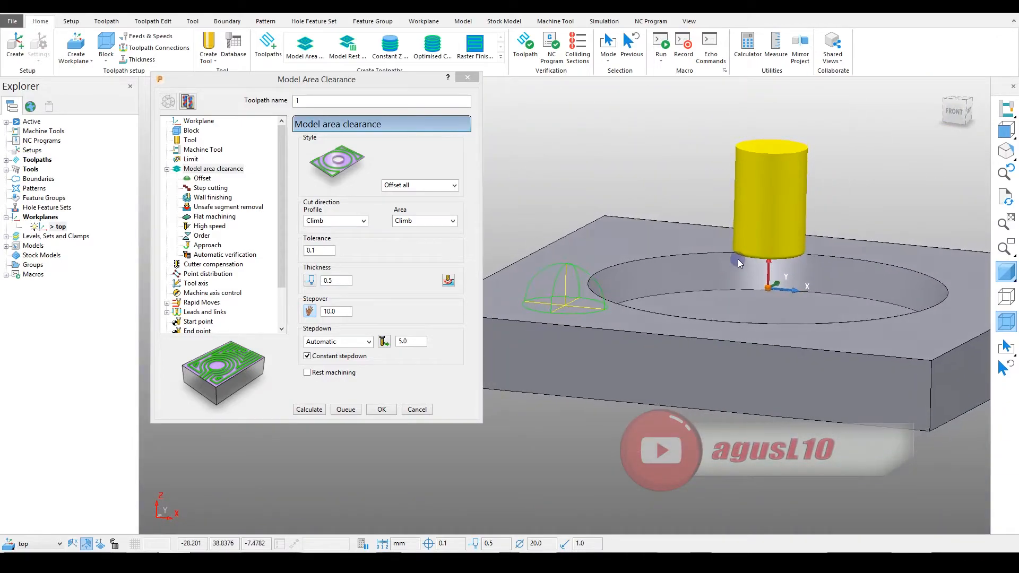
scroll(739, 264, up, 2)
middle_drag(772, 262, 656, 247)
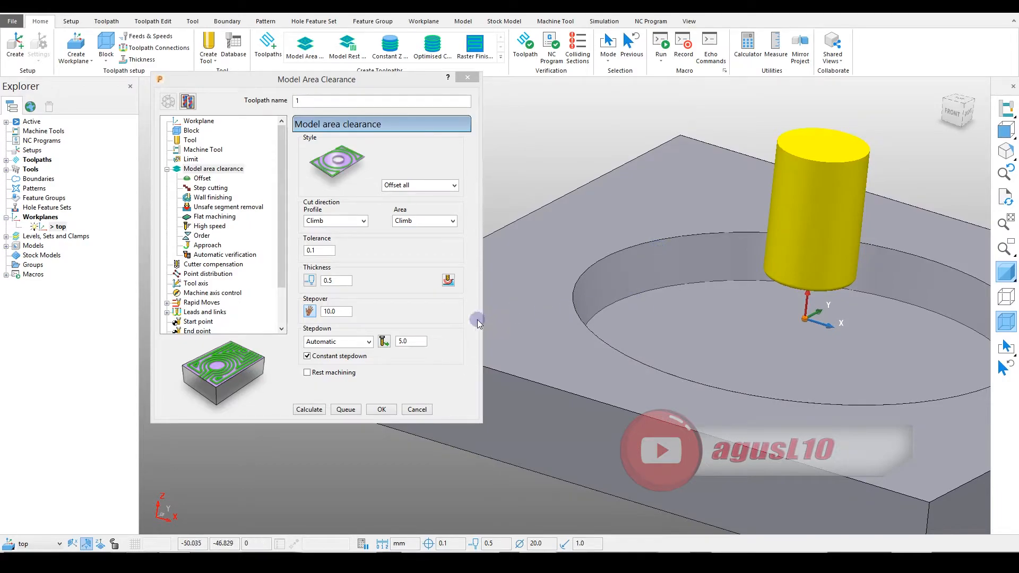
double_click(417, 341)
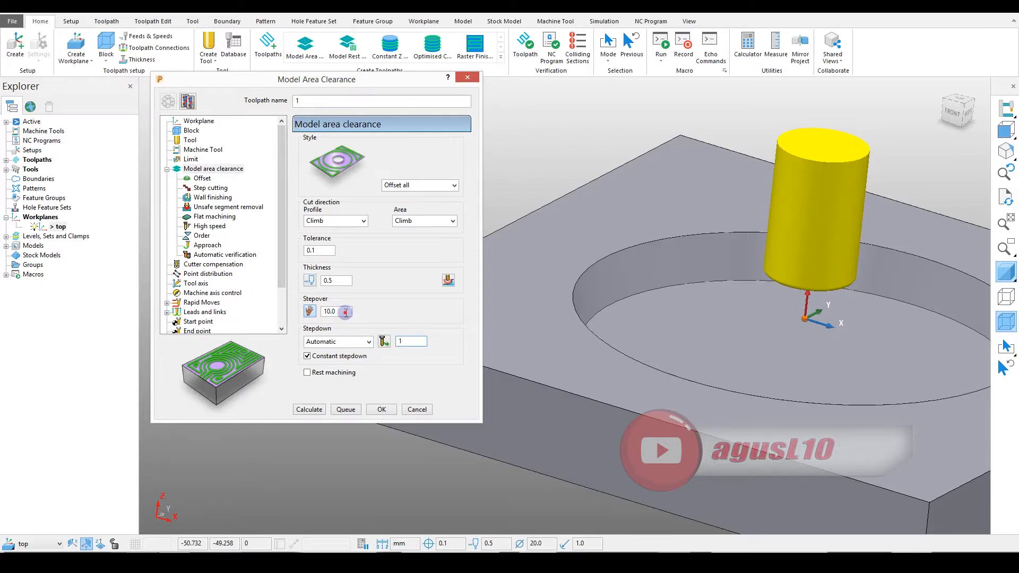
click(340, 311)
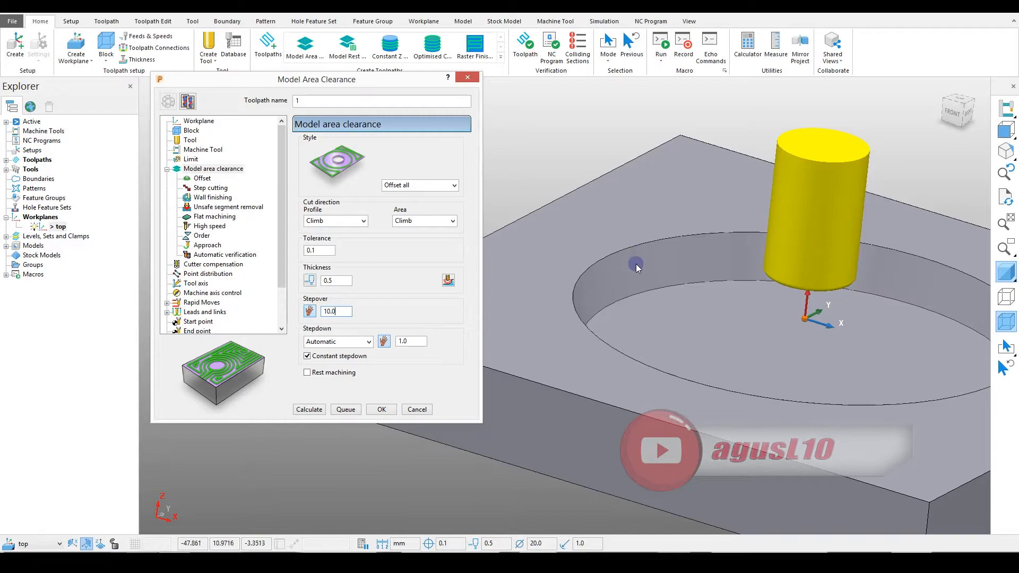
- Examine the pocket's floor surface, clear its selection and check the stepdown value
click(651, 313)
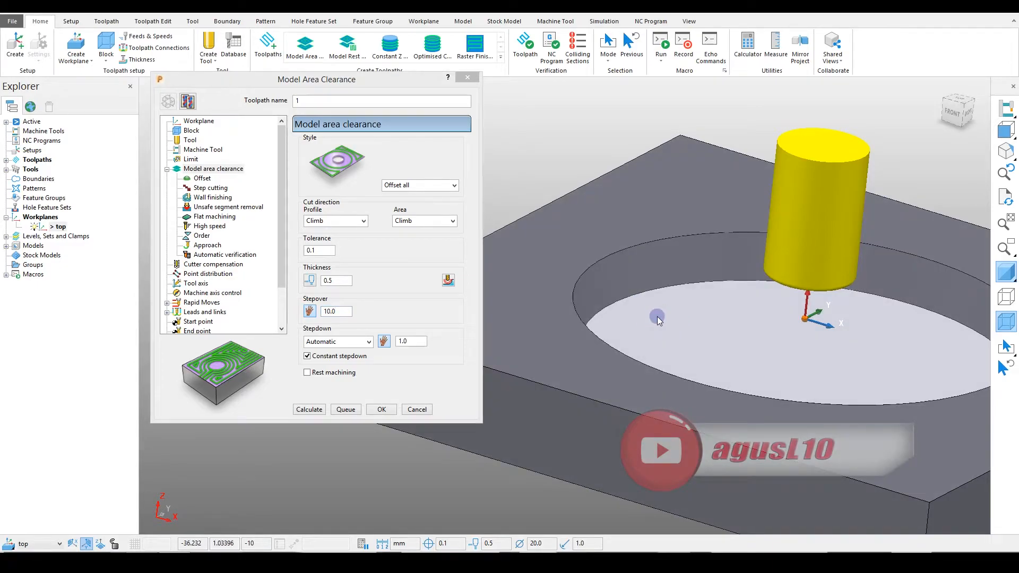
click(555, 96)
click(425, 342)
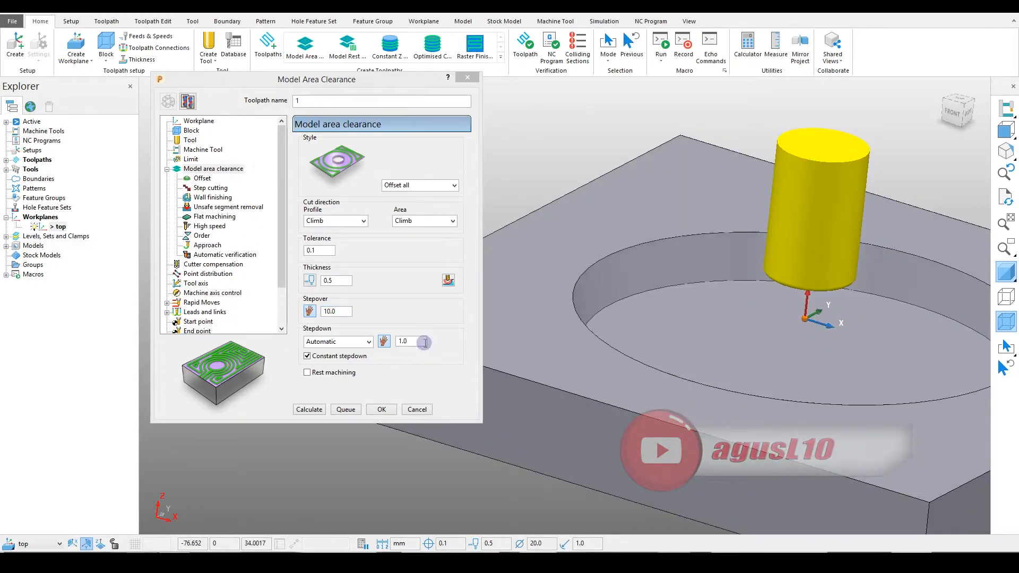
click(422, 341)
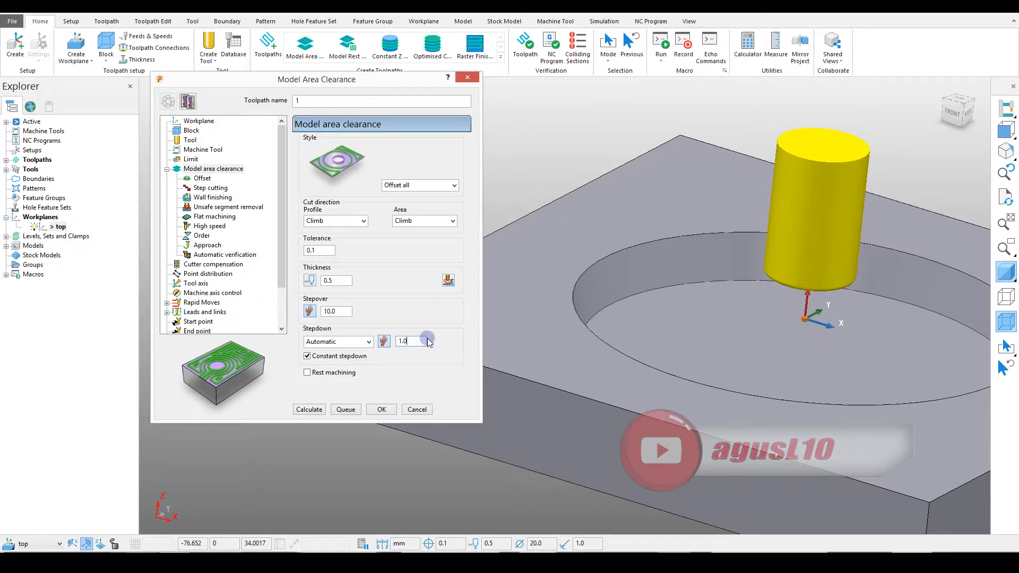
- Calculate the Model Area Clearance toolpath and close its settings once the calculation is acknowledged
scroll(708, 242, down, 5)
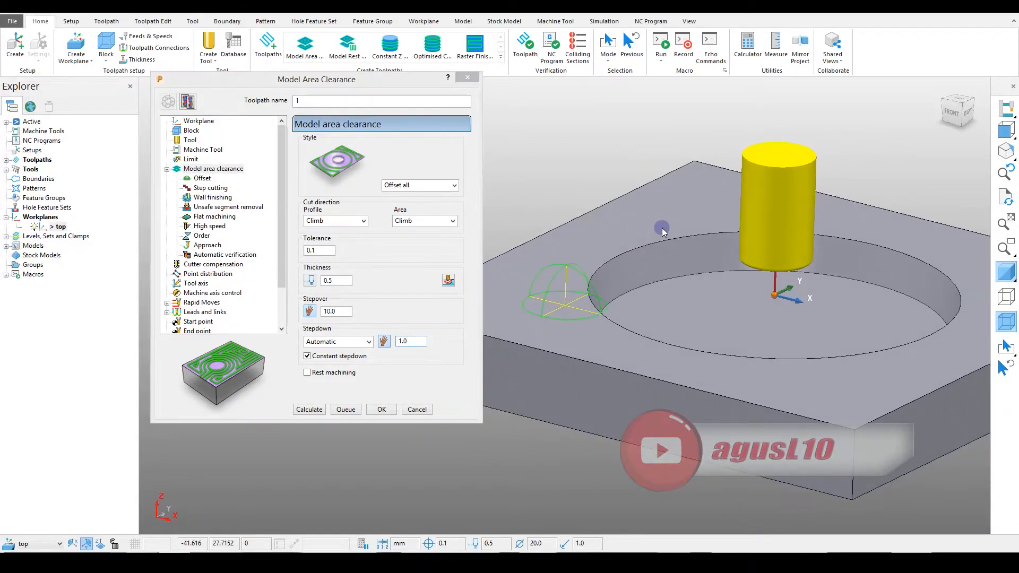
scroll(708, 242, up, 2)
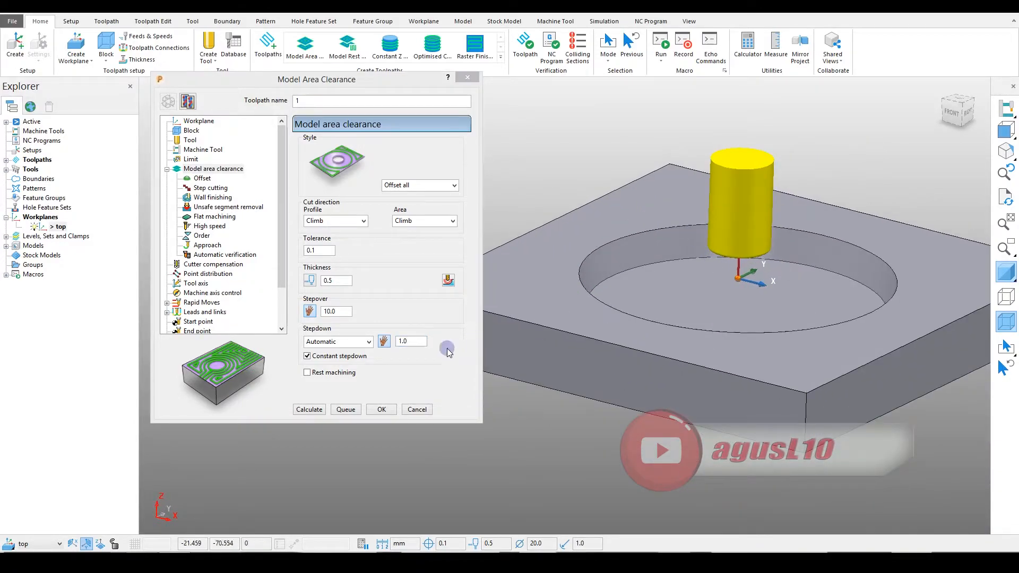
click(318, 411)
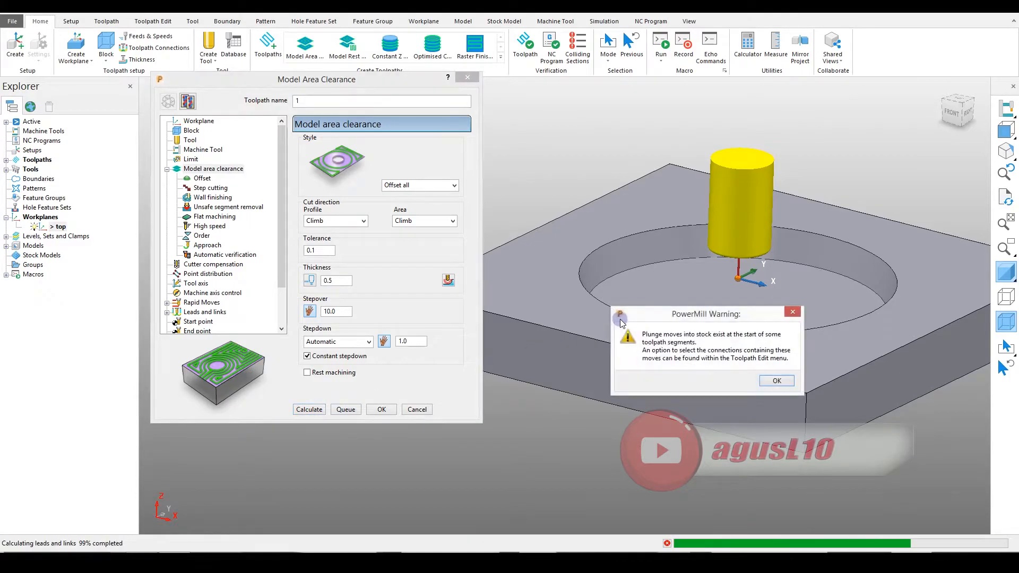
click(776, 380)
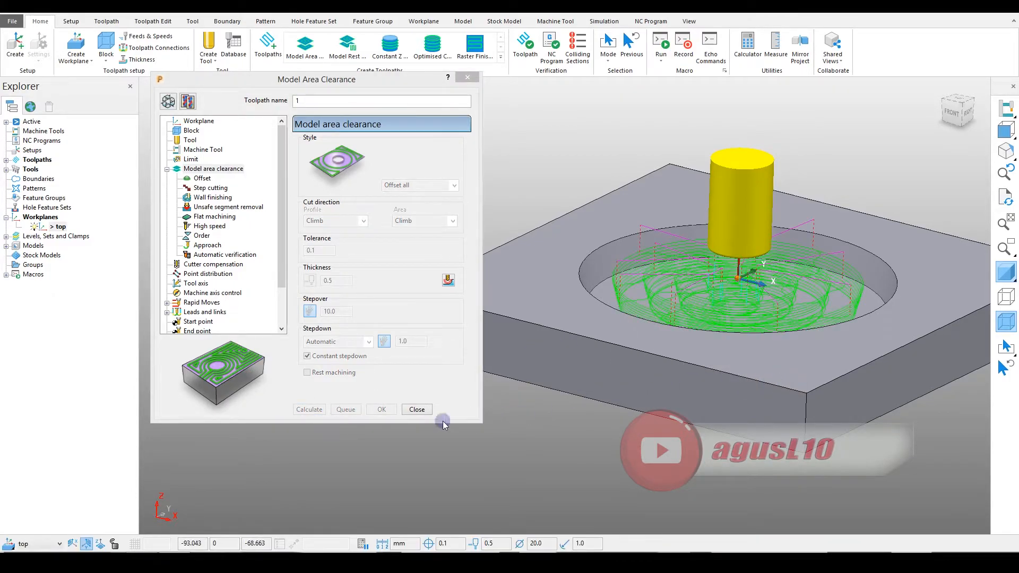
click(417, 410)
- Hide the block so the calculated roughing passes in the circular pocket can be inspected
scroll(821, 215, up, 2)
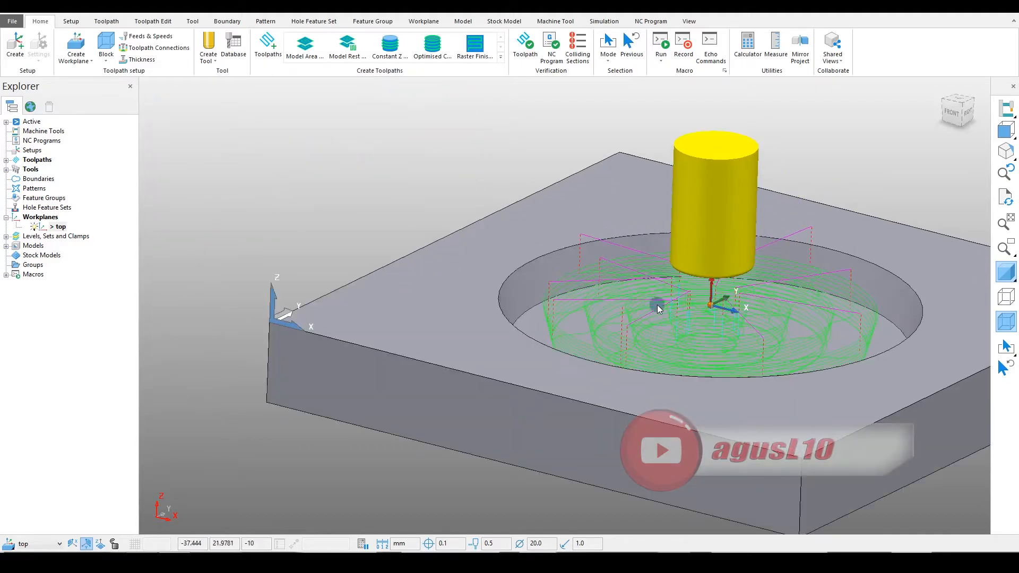
scroll(571, 217, up, 3)
scroll(594, 212, down, 3)
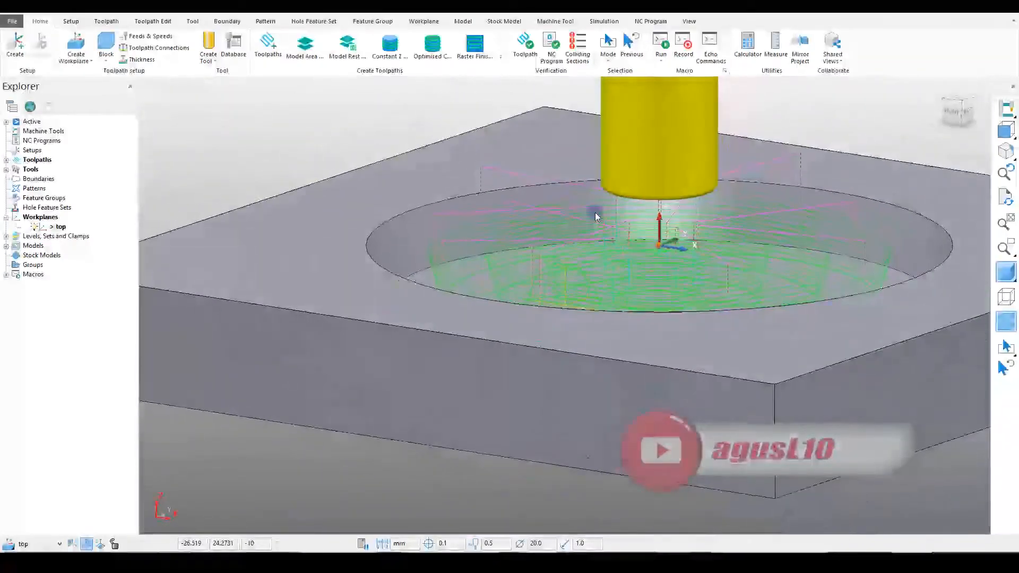
click(1007, 315)
middle_drag(537, 208, 544, 244)
scroll(535, 165, up, 2)
scroll(536, 215, down, 3)
scroll(543, 244, up, 2)
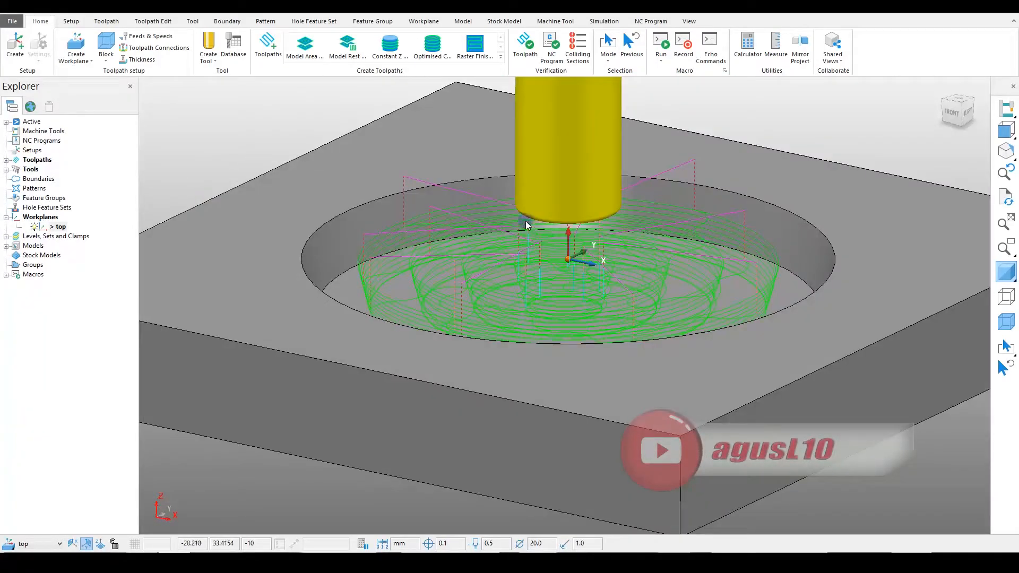
- Simulate toolpath 1 from its start, playing it at 4.0 x feed rate
click(6, 160)
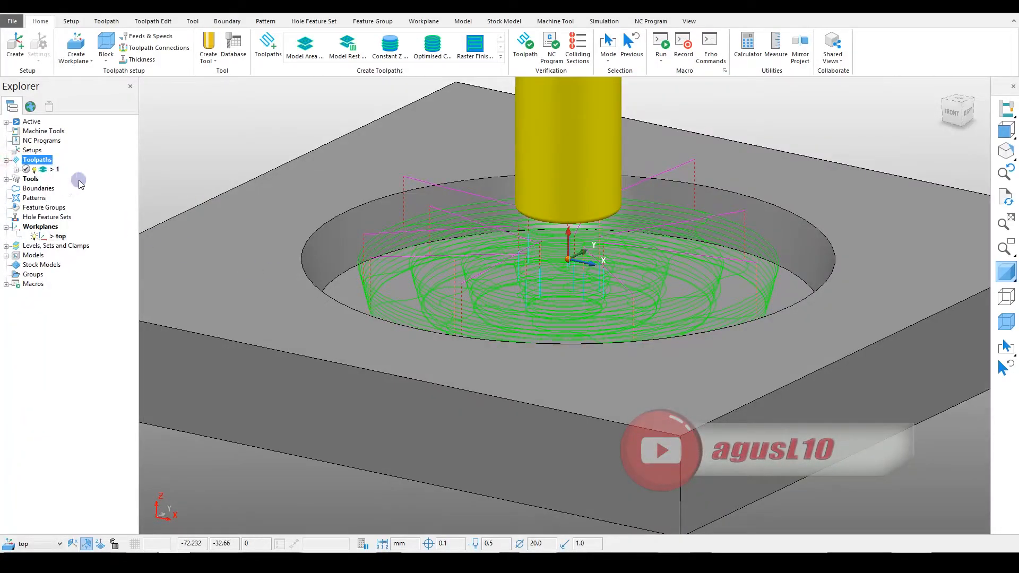
mouse_move(538, 264)
middle_down()
mouse_move(539, 236)
mouse_move(527, 272)
middle_up()
scroll(530, 240, down, 2)
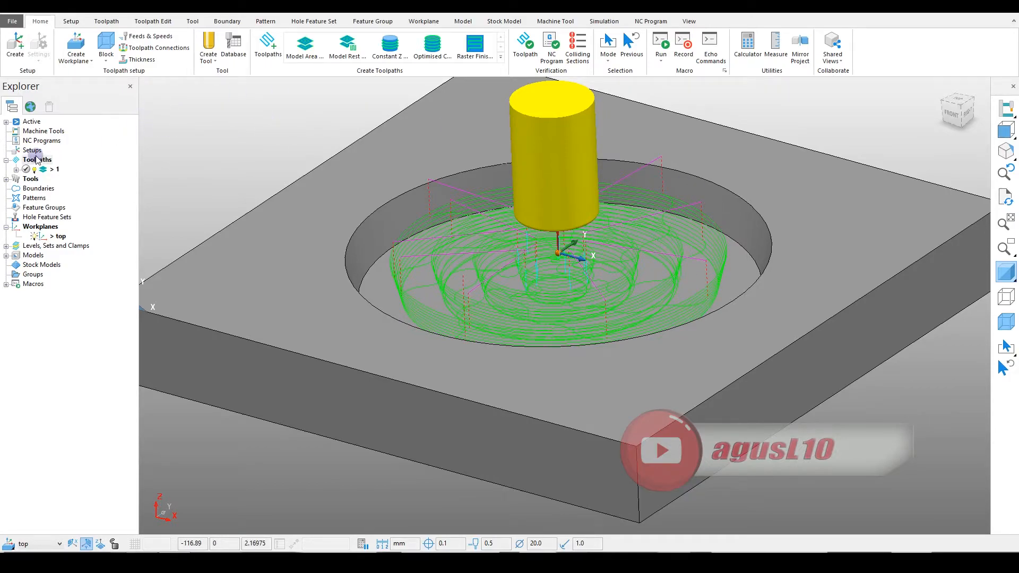
right_click(48, 173)
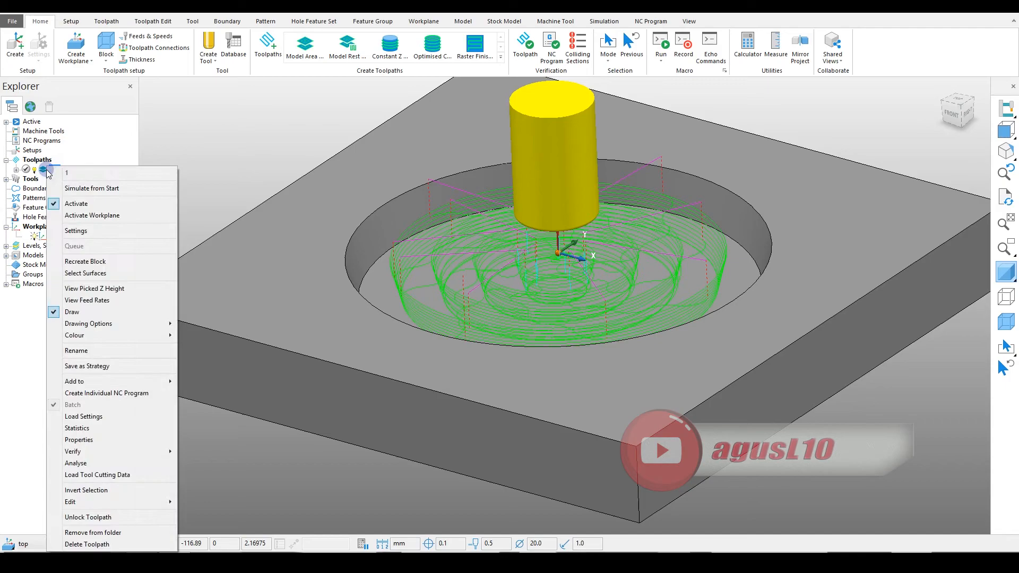
click(94, 188)
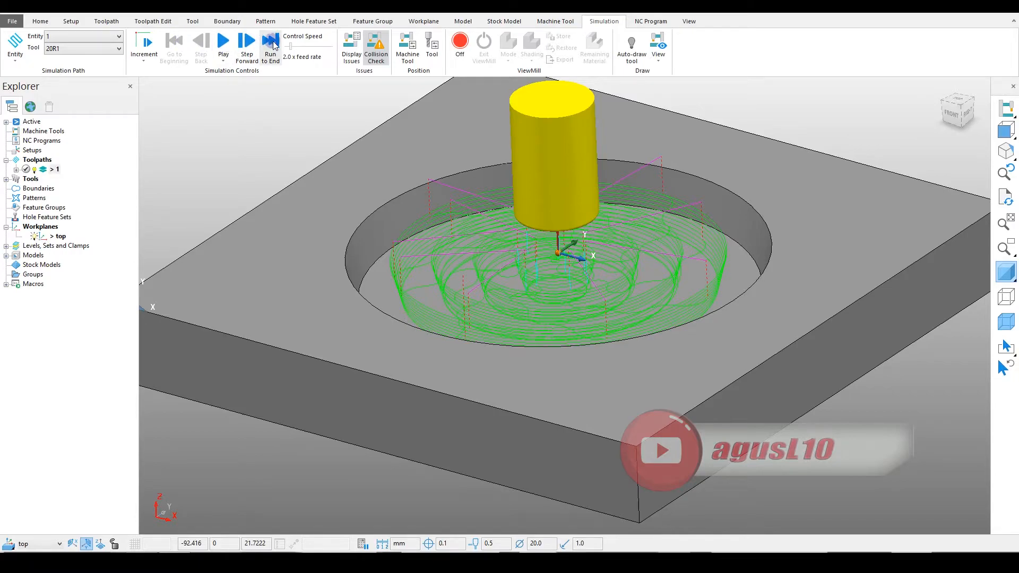
click(290, 47)
drag(319, 49, 292, 51)
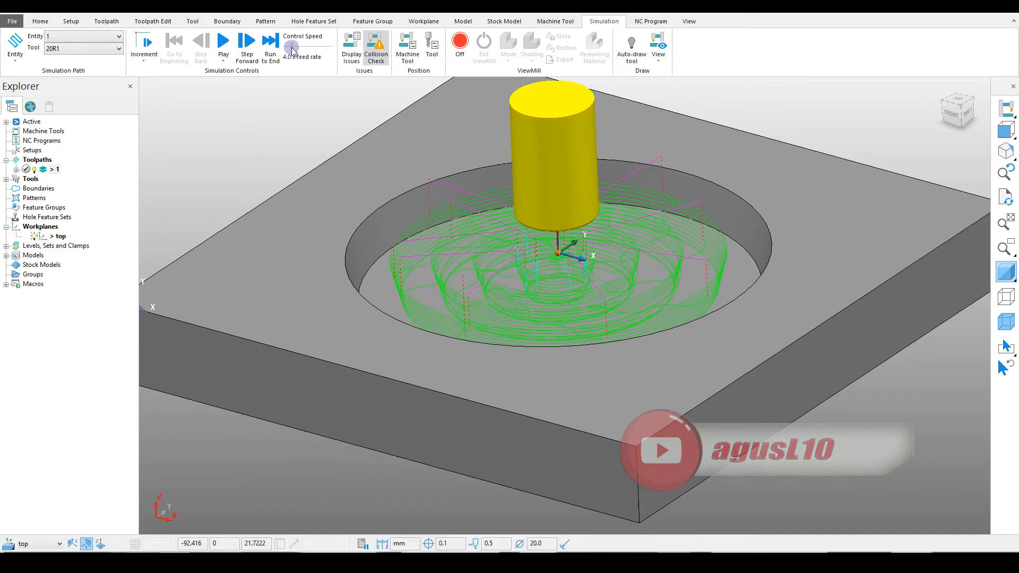
click(223, 42)
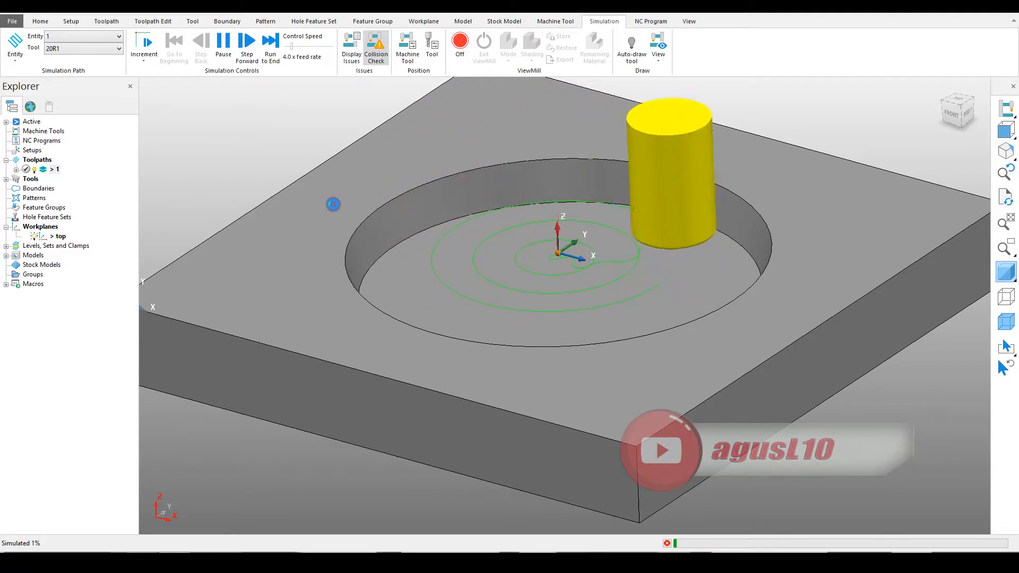
middle_drag(621, 244, 573, 286)
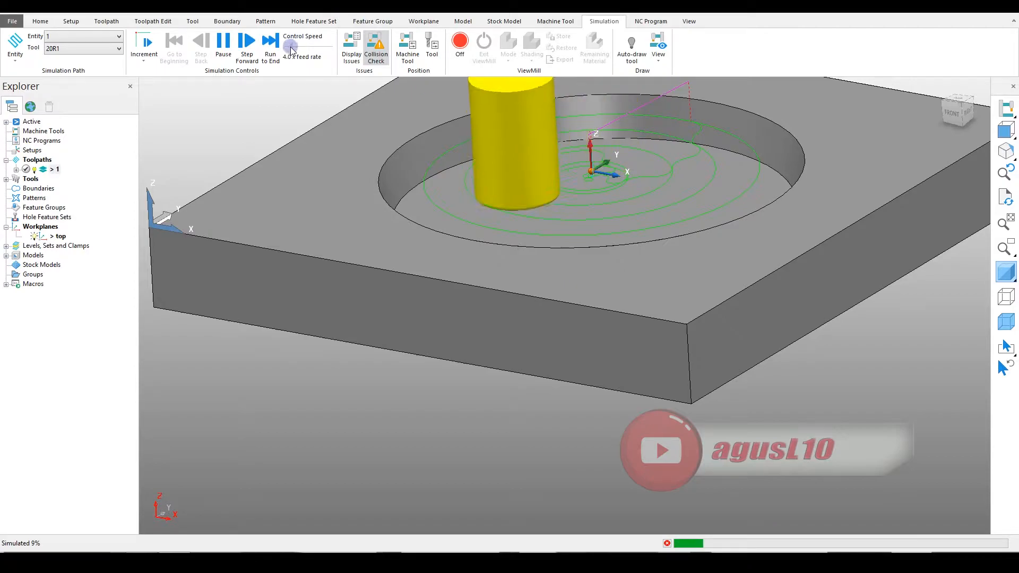
- Raise the simulation speed to 70.0 x feed rate and inspect the tool and toolpath in isometric and front views
drag(291, 49, 317, 47)
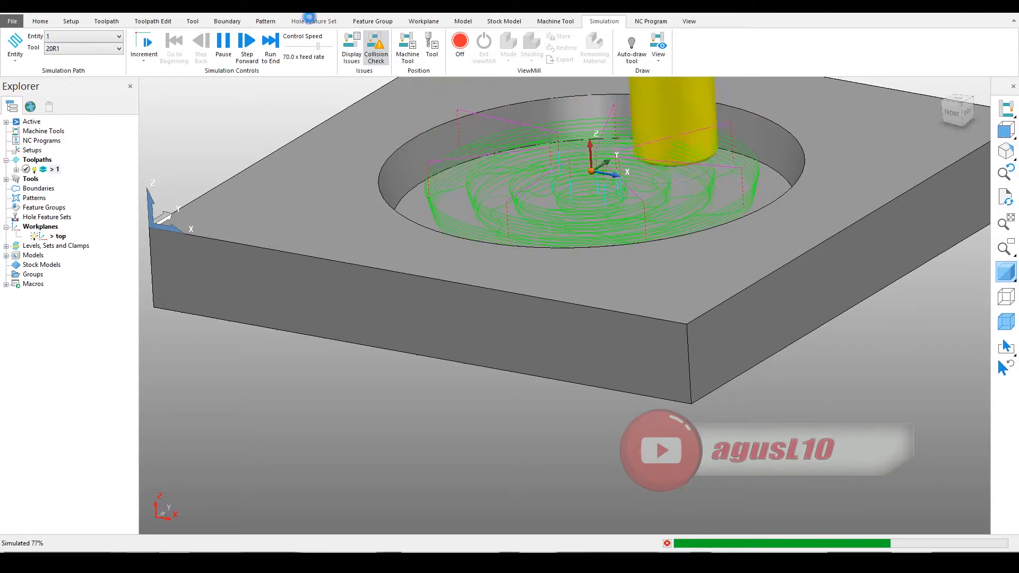
key(ctrl+1)
scroll(558, 282, down, 4)
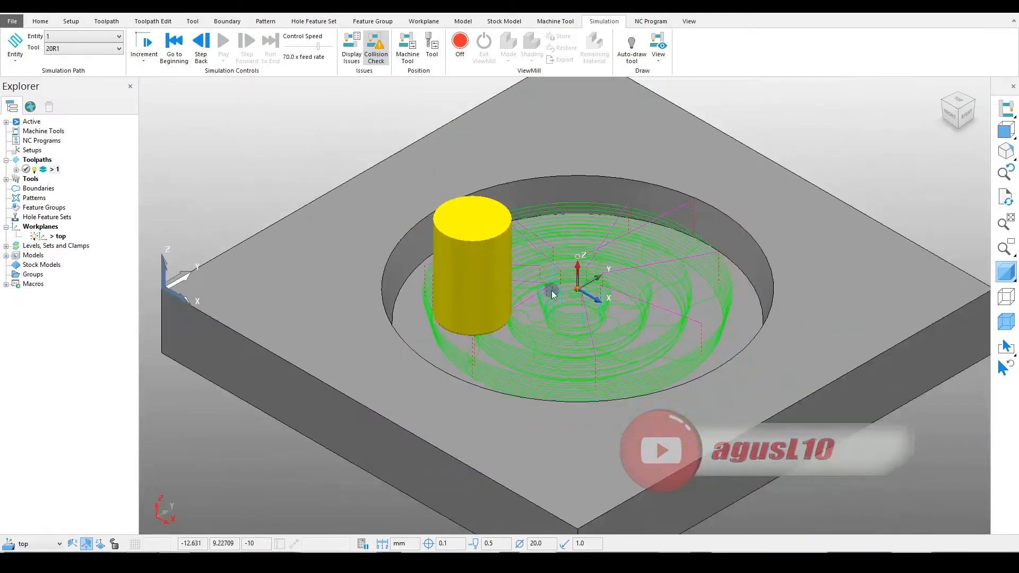
scroll(449, 295, up, 3)
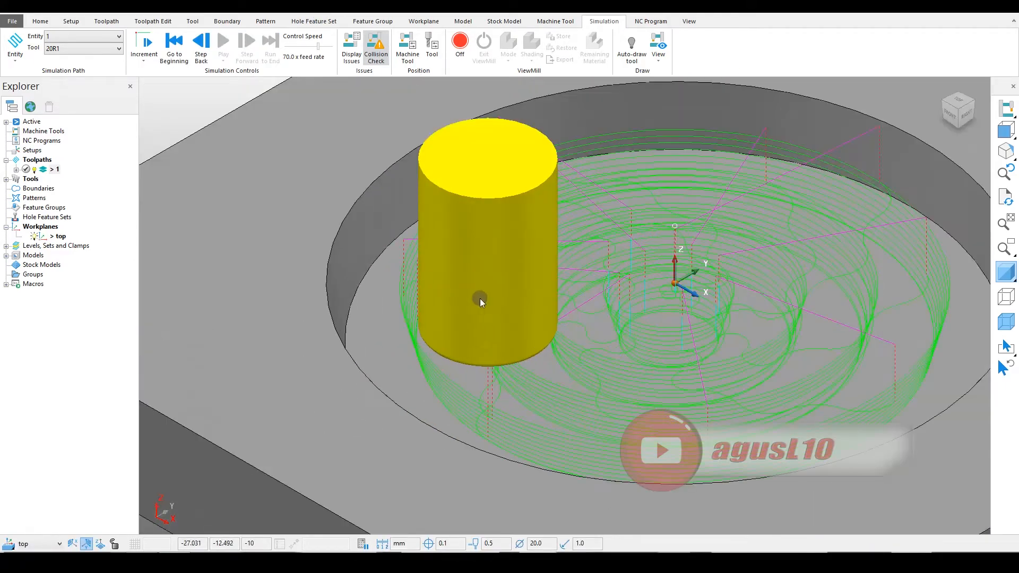
middle_drag(480, 298, 496, 285)
key(ctrl+2)
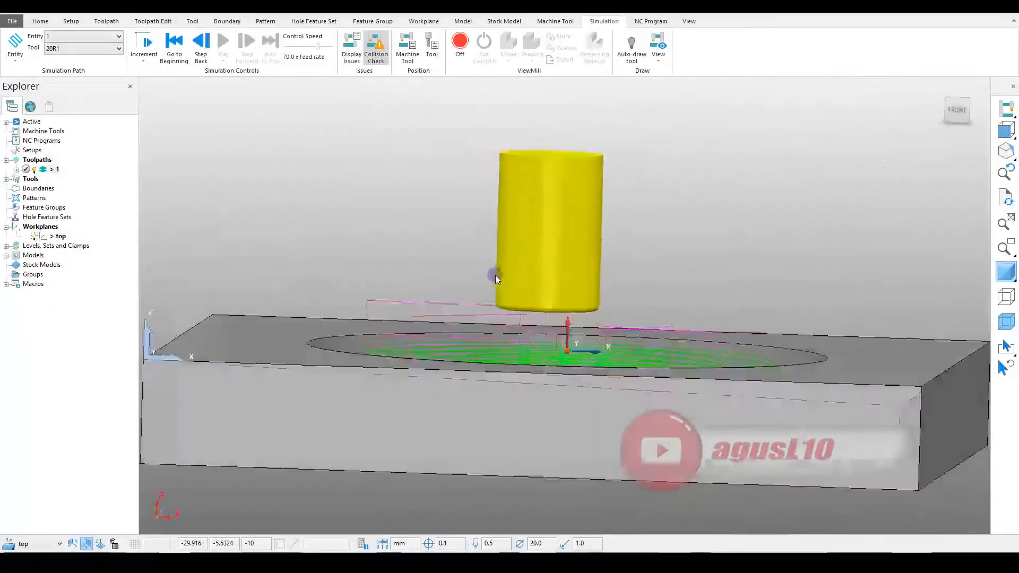
key(ctrl+1)
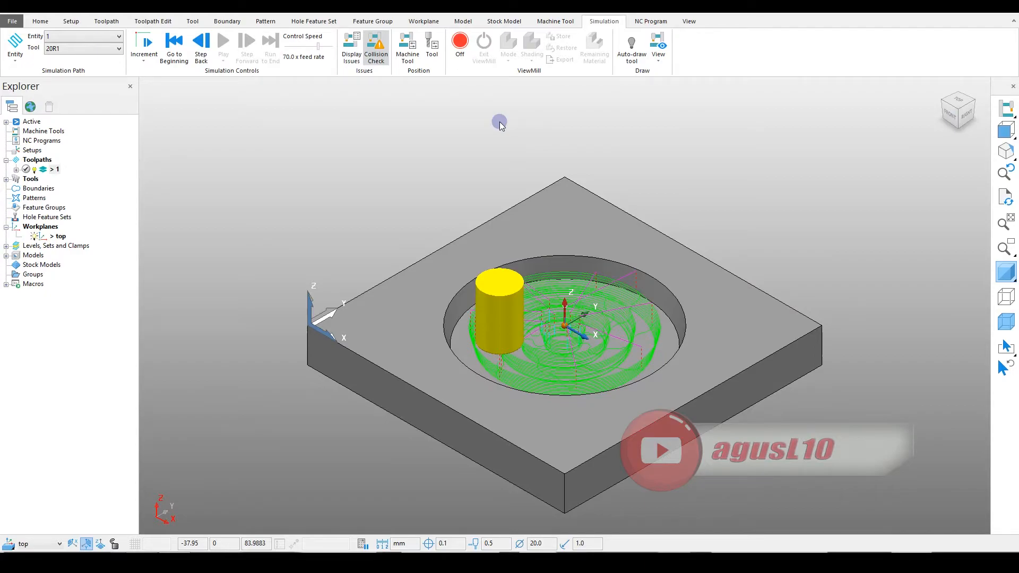
- Turn on the ViewMill stock simulation and inspect the uncut stock
click(40, 22)
click(601, 22)
click(461, 45)
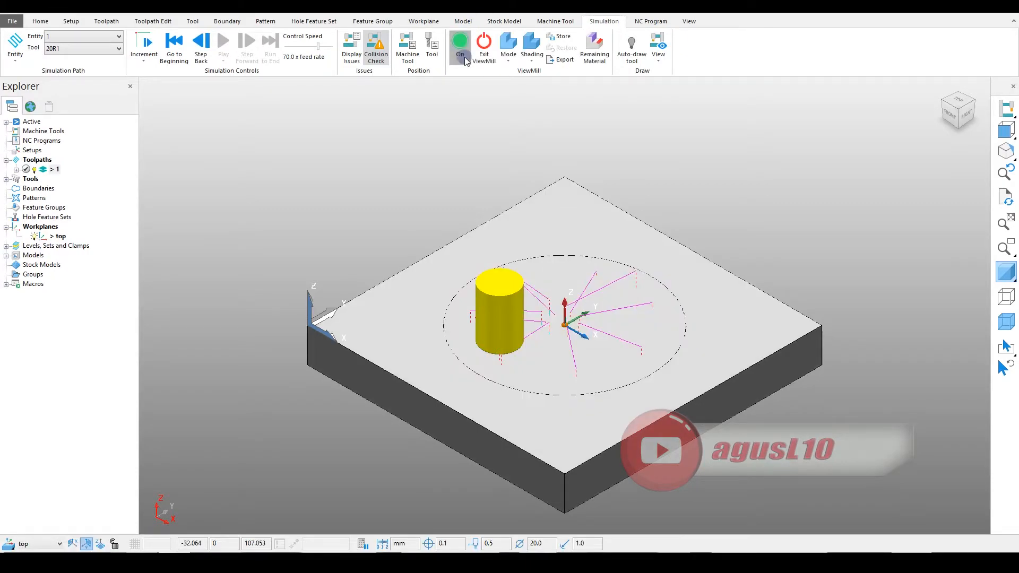
scroll(578, 346, up, 3)
scroll(580, 242, down, 2)
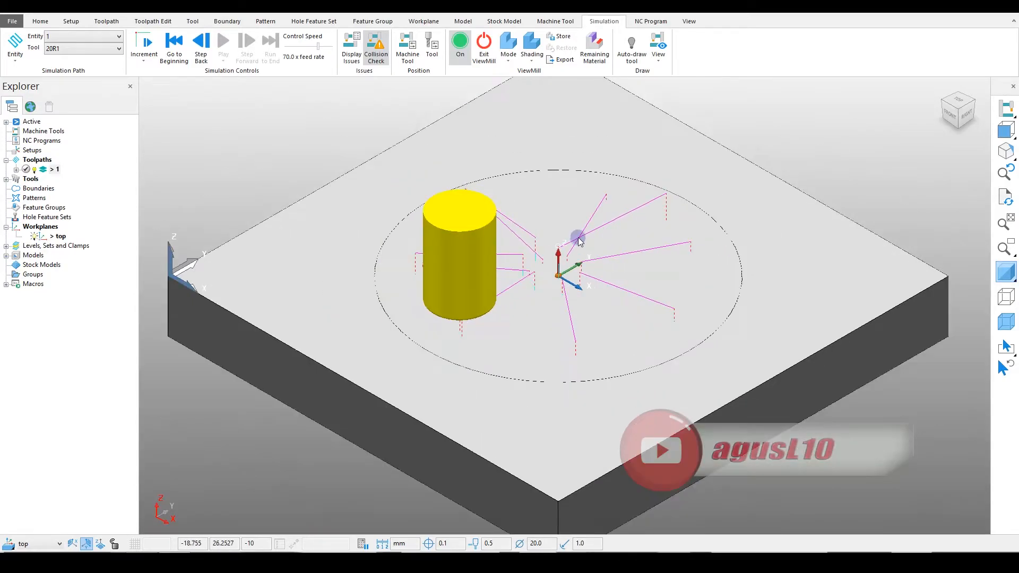
- Set the ViewMill shading to Rainbow
click(529, 59)
click(543, 129)
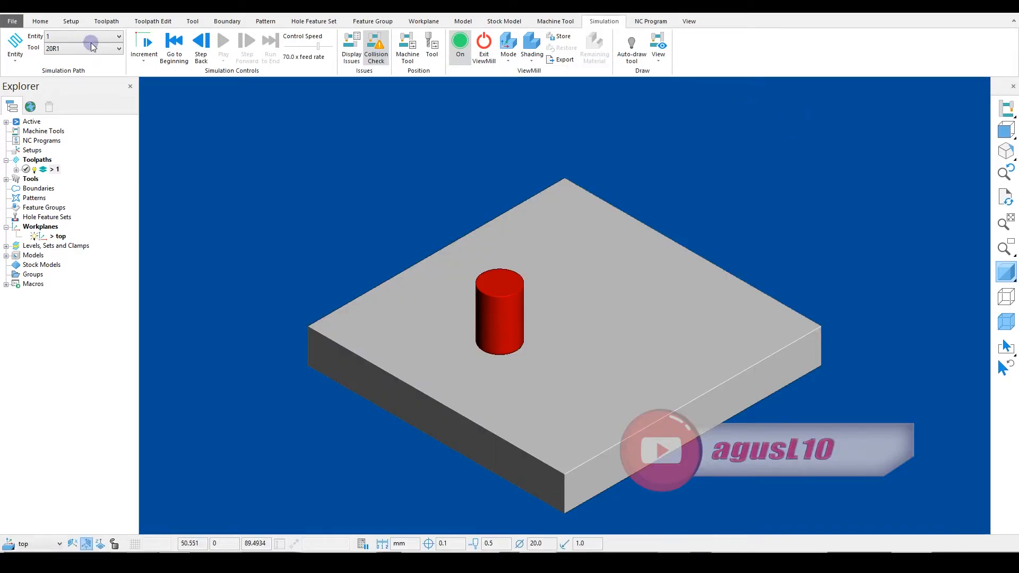
click(531, 56)
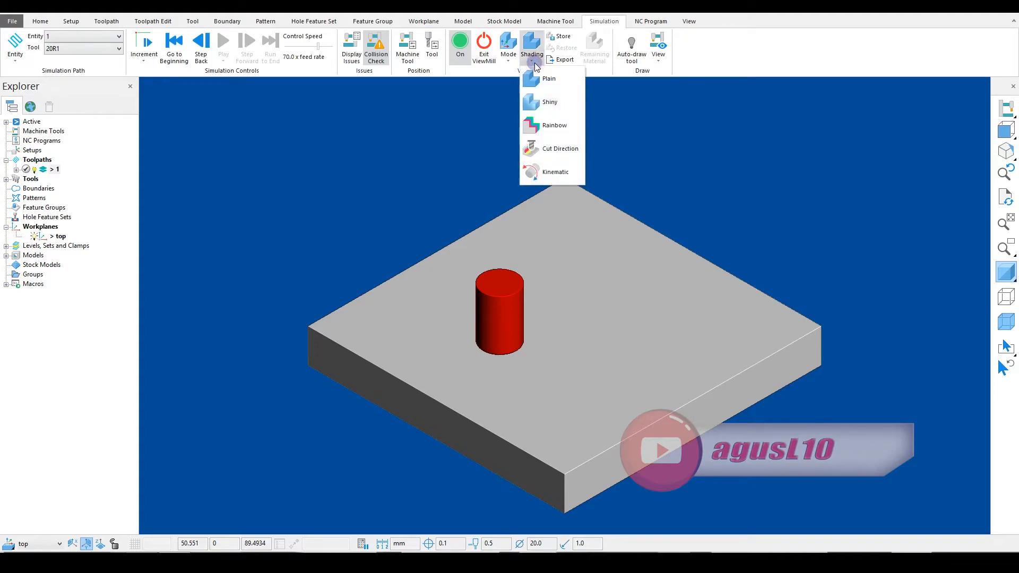
click(554, 126)
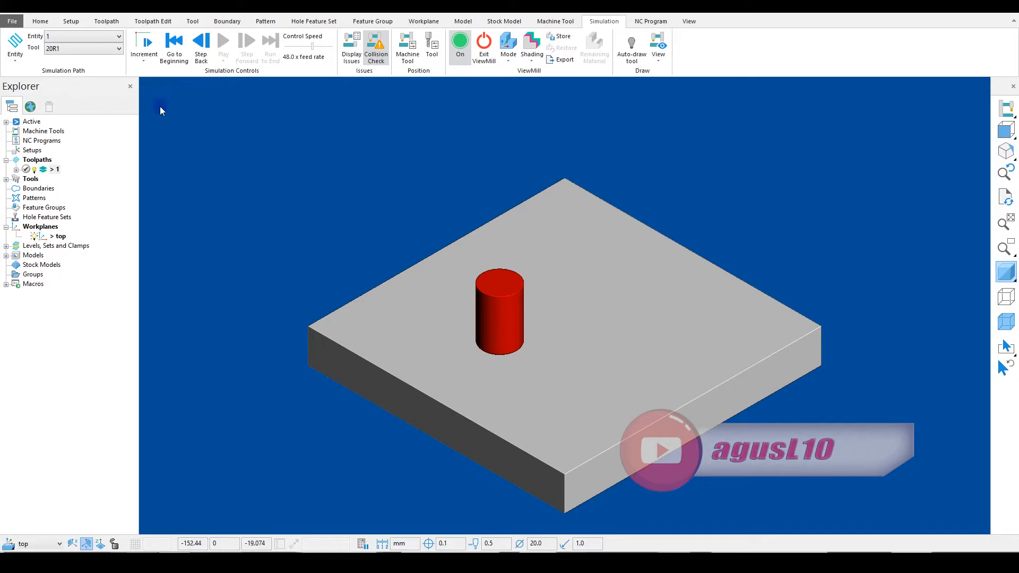
- Simulate toolpath 1 from its start again, playing the material removal in ViewMill
right_click(45, 171)
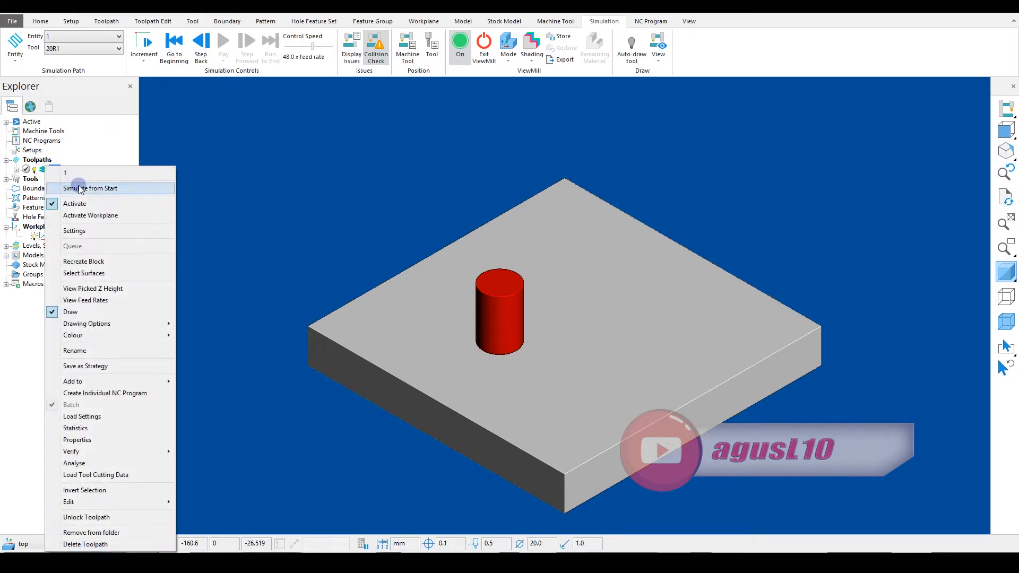
click(86, 186)
click(217, 45)
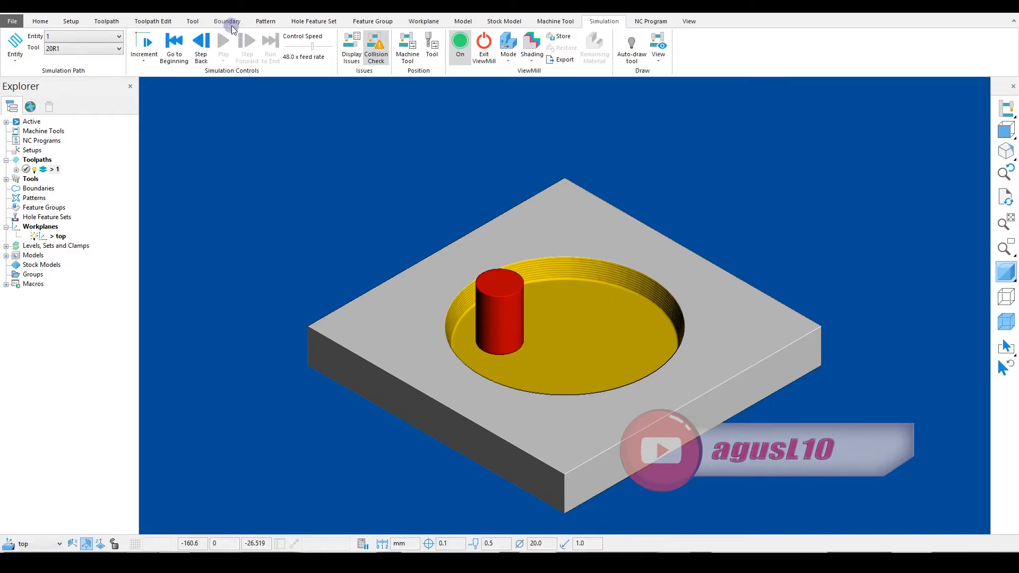
- Inspect the machined pocket wall in a rotatable stock view and deactivate toolpath 1 to clear its passes
middle_drag(560, 291, 562, 291)
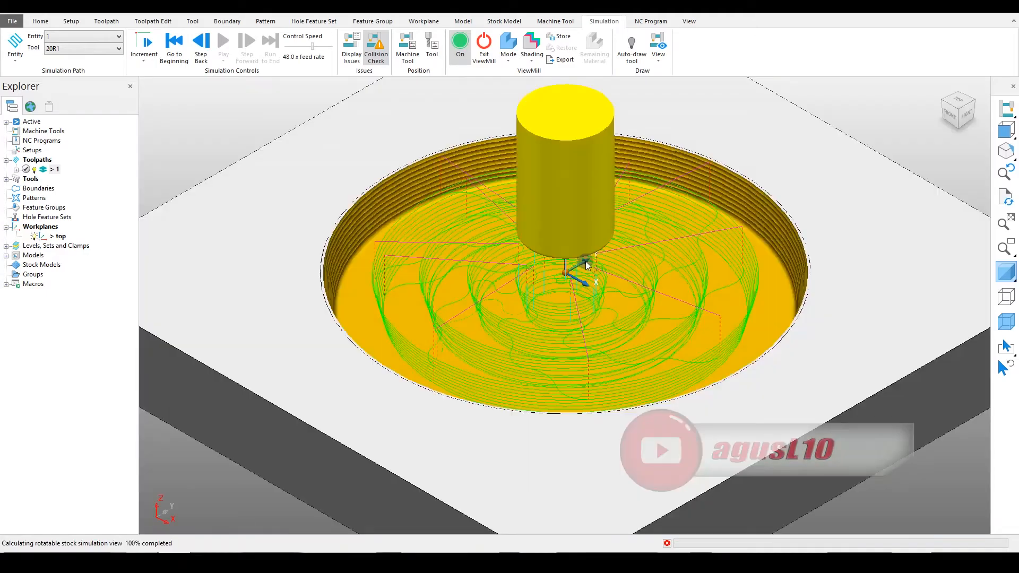
scroll(579, 263, up, 2)
middle_drag(560, 257, 412, 190)
scroll(323, 194, up, 5)
scroll(398, 199, down, 5)
scroll(369, 163, up, 5)
scroll(368, 161, down, 5)
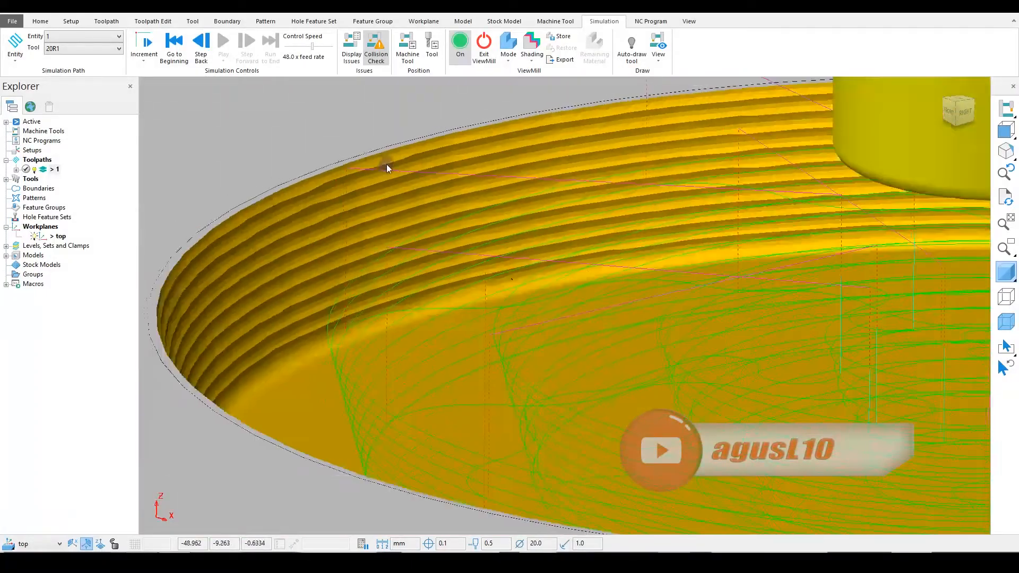
double_click(42, 169)
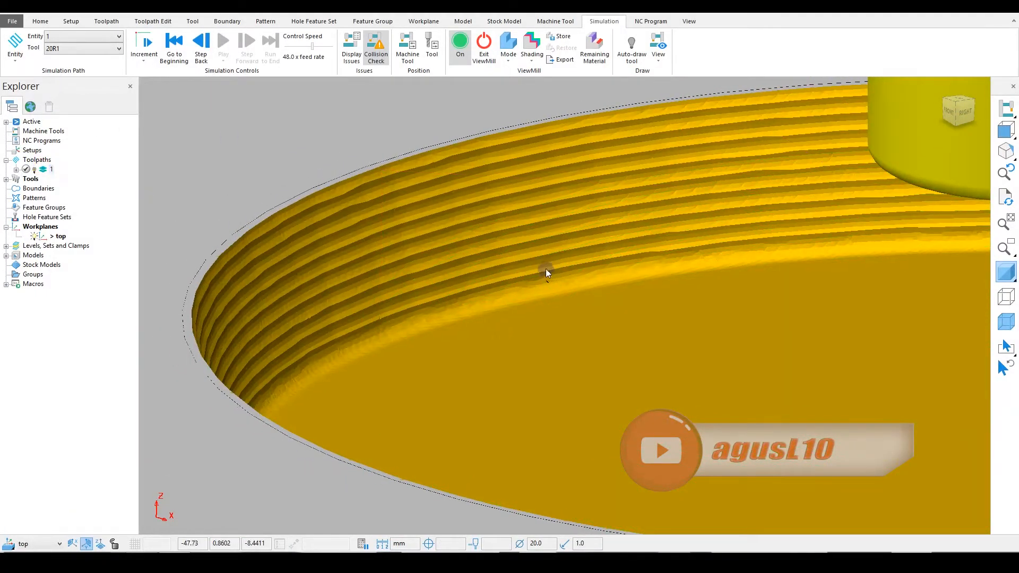
- Examine the stepdown ridges on the simulated pocket's wall and the transition to its floor
shift+middle_drag(535, 158, 515, 160)
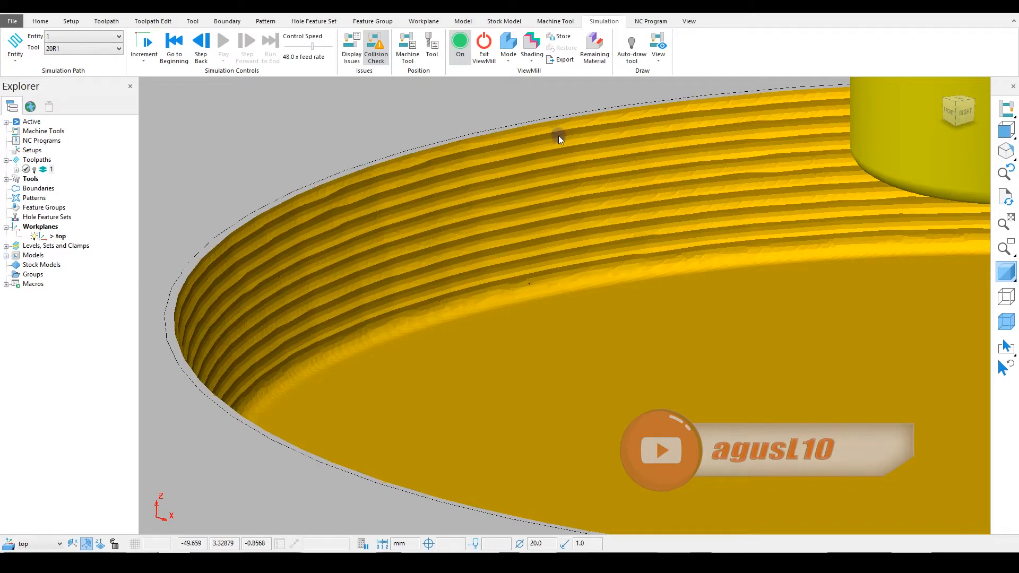
scroll(552, 175, down, 5)
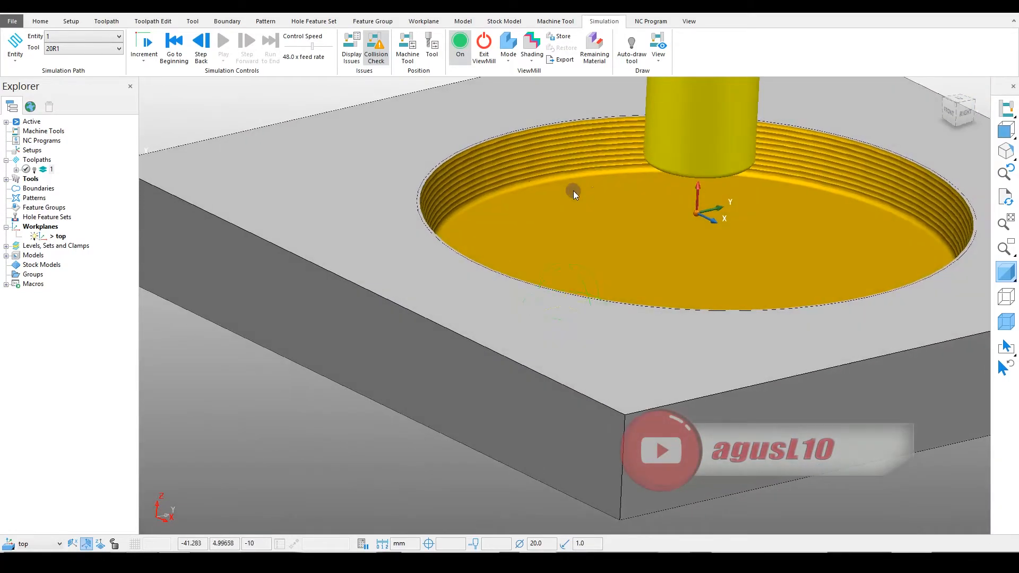
scroll(660, 206, up, 5)
scroll(660, 206, down, 5)
scroll(531, 197, up, 5)
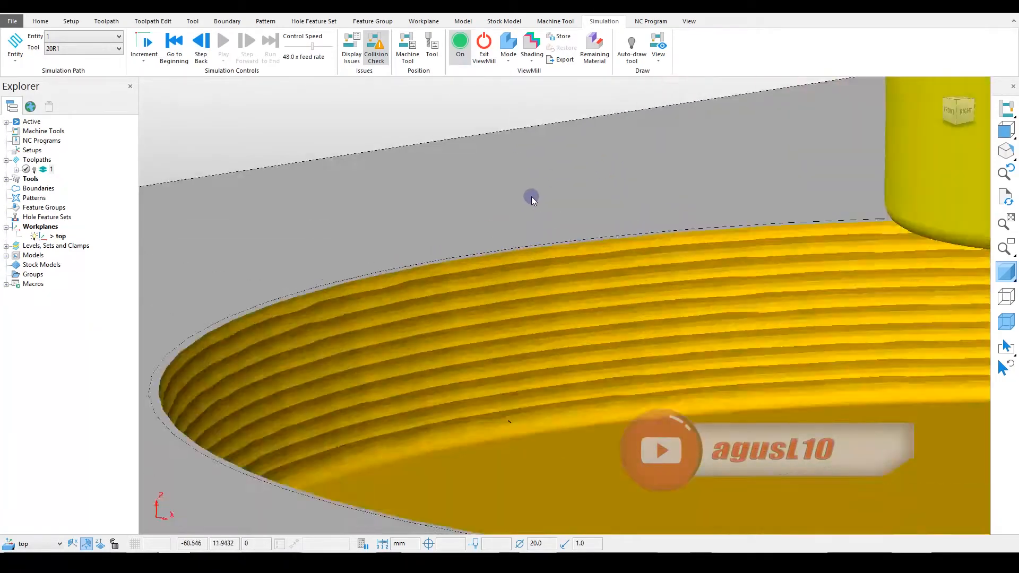
scroll(530, 199, down, 3)
scroll(521, 201, up, 4)
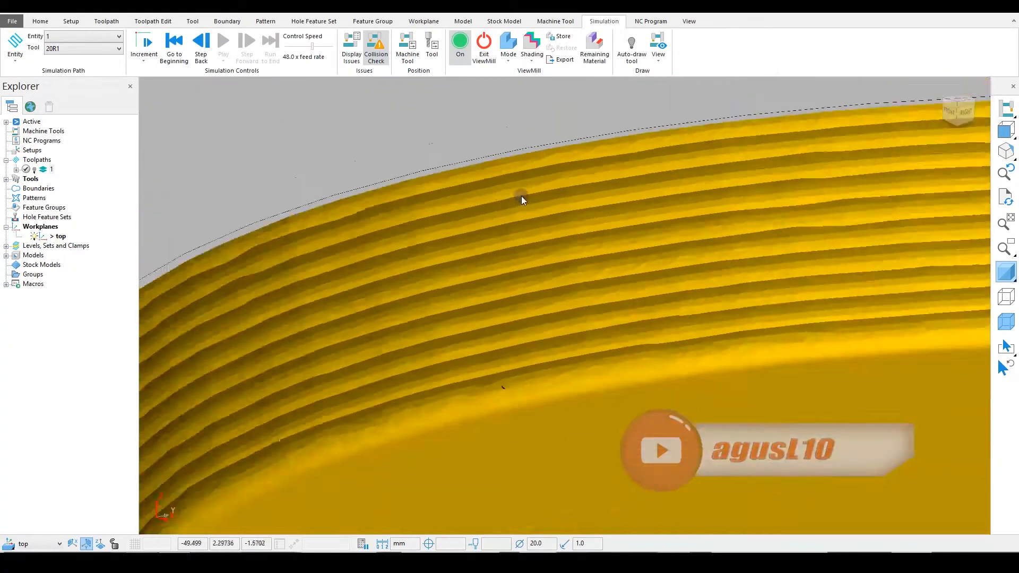
scroll(521, 201, down, 4)
scroll(533, 193, up, 4)
- Set the ViewMill shading to Shiny
click(531, 47)
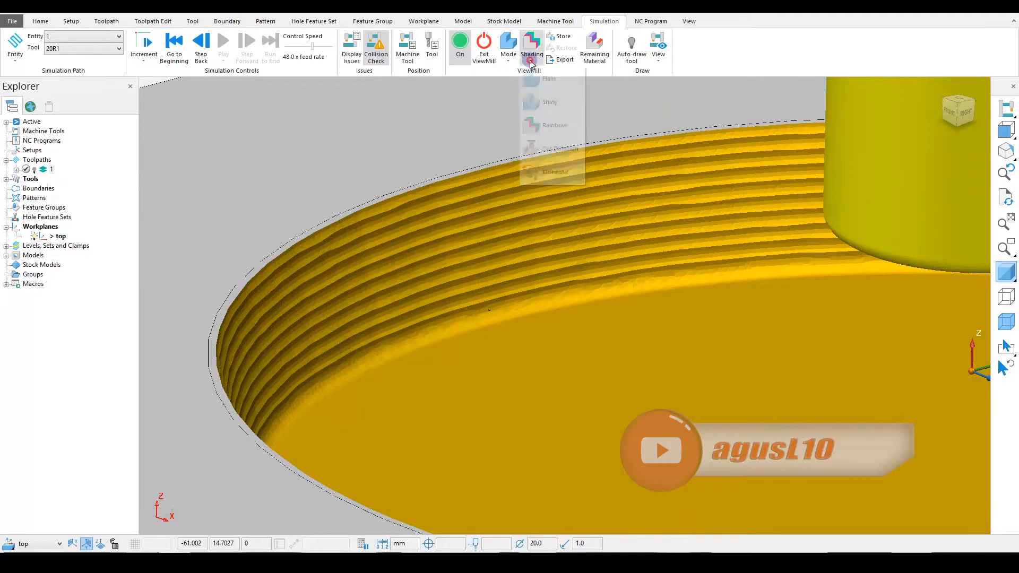
click(547, 101)
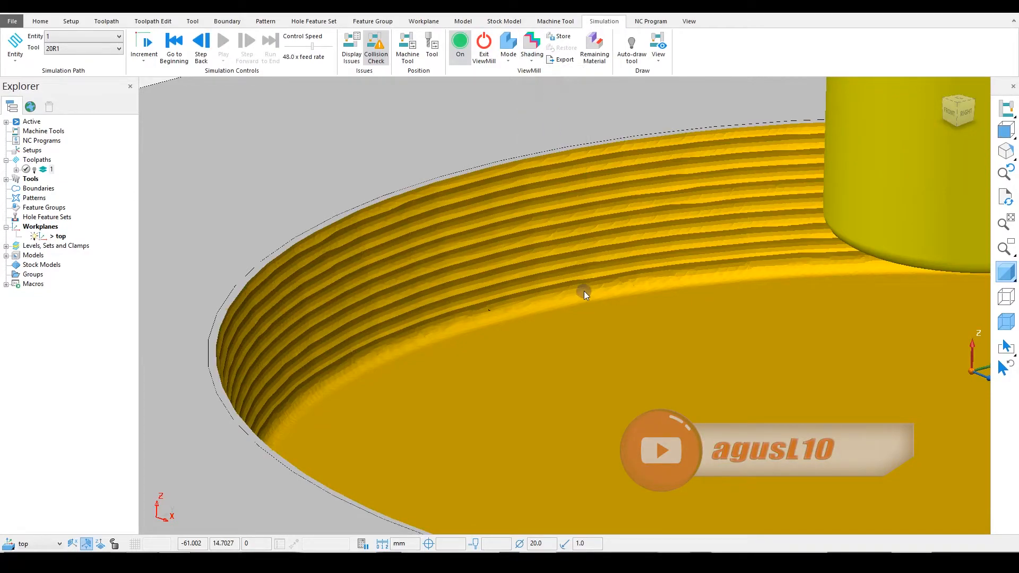
- Set the ViewMill shading of the simulated stock to Rainbow
click(572, 279)
scroll(530, 261, down, 5)
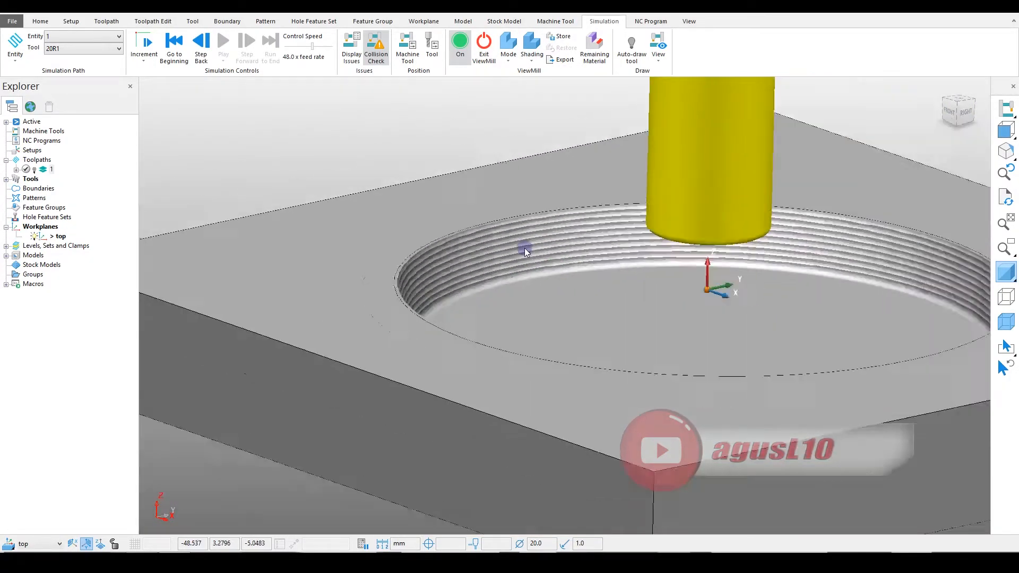
scroll(524, 246, up, 2)
scroll(525, 246, up, 2)
click(532, 54)
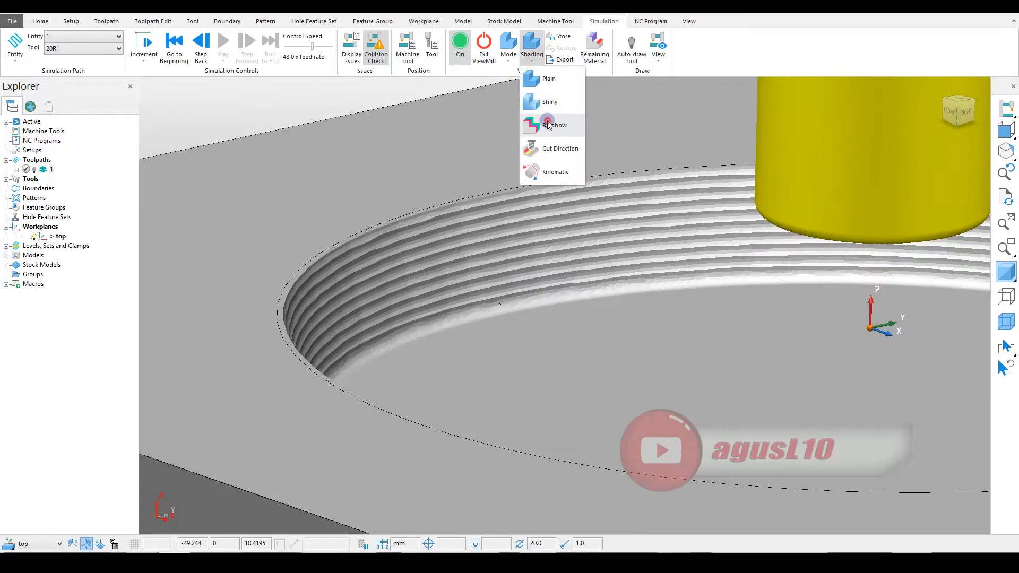
click(491, 201)
- Inspect the rainbow-shaded stepdown ridges along the circular pocket's wall, from its upper rim to the floor
scroll(489, 204, up, 3)
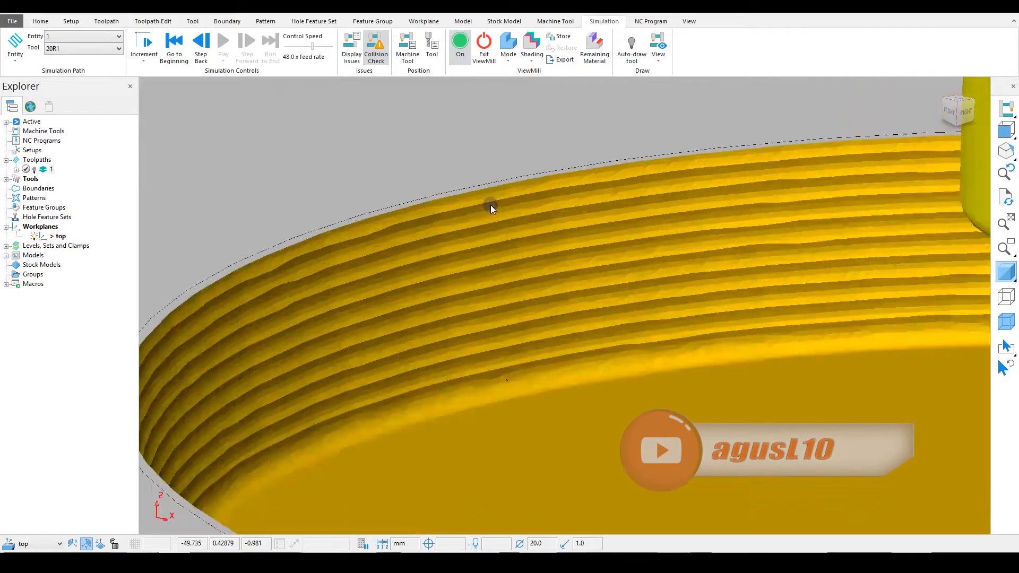
middle_drag(495, 203, 512, 219)
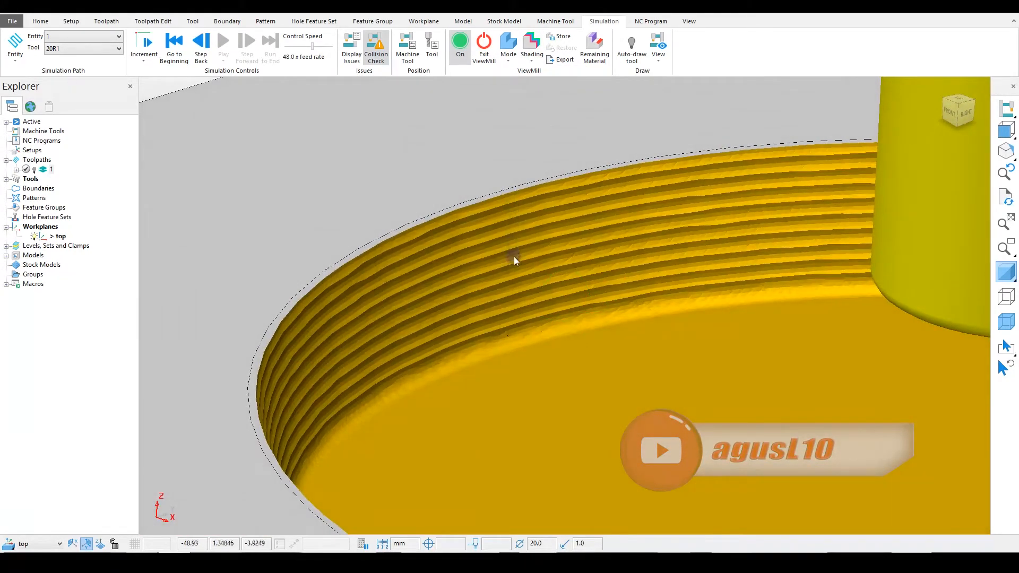
scroll(521, 256, down, 5)
middle_drag(521, 256, 568, 247)
scroll(569, 247, up, 2)
scroll(569, 247, up, 4)
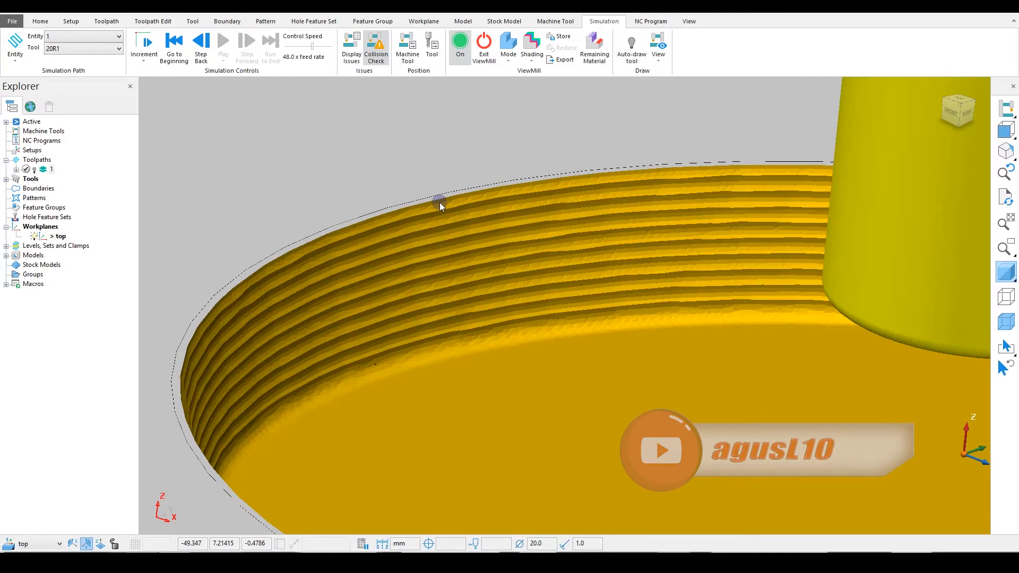
scroll(440, 203, down, 3)
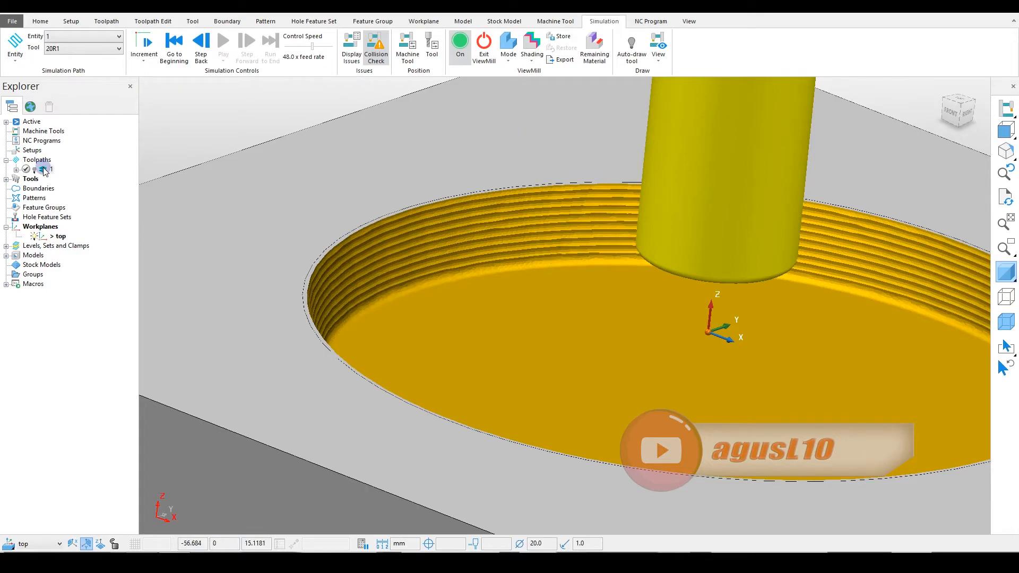
- Start a new Optimised Constant Z Finishing toolpath from the Finishing strategies
click(117, 37)
click(41, 21)
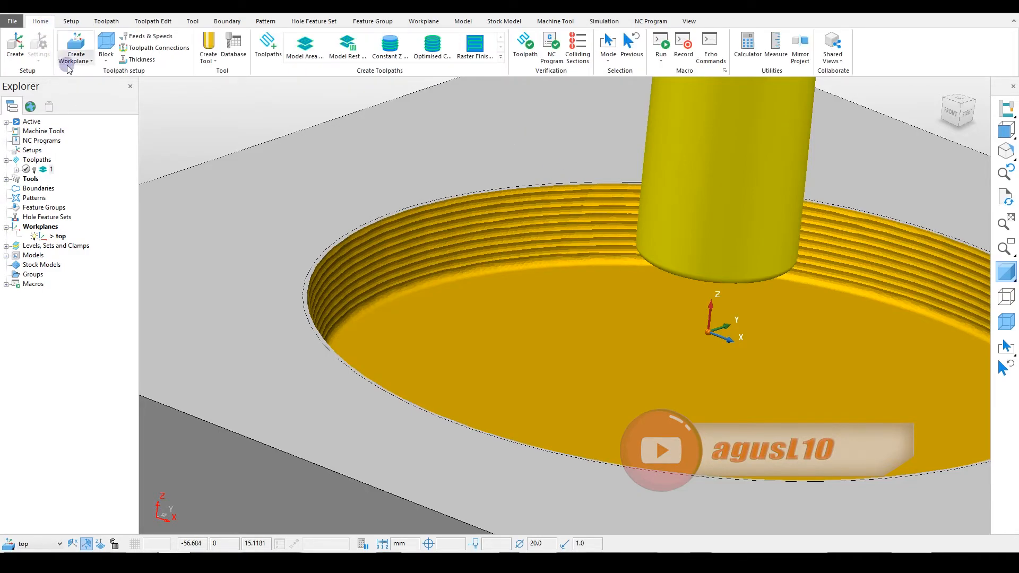
click(268, 52)
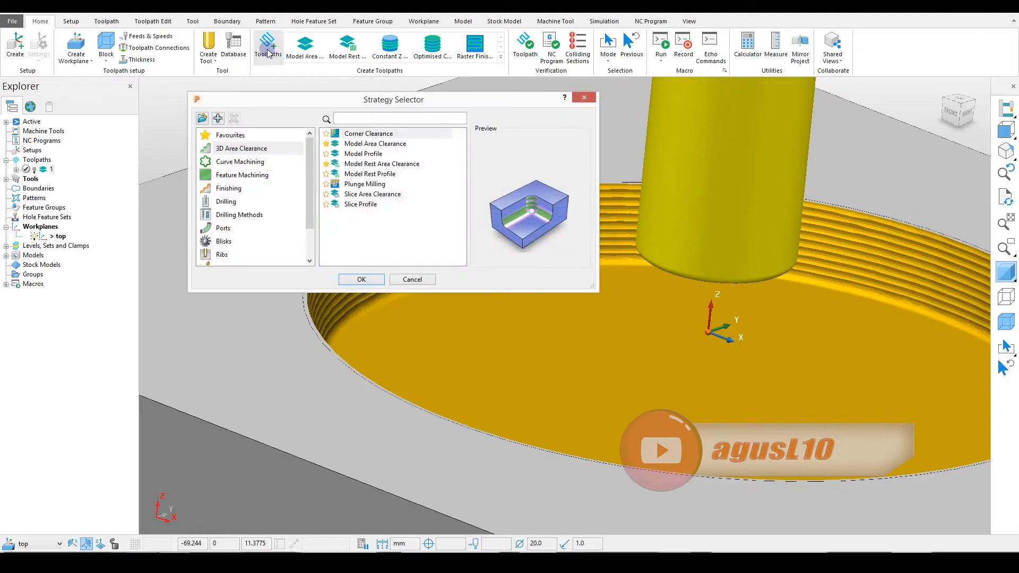
click(226, 191)
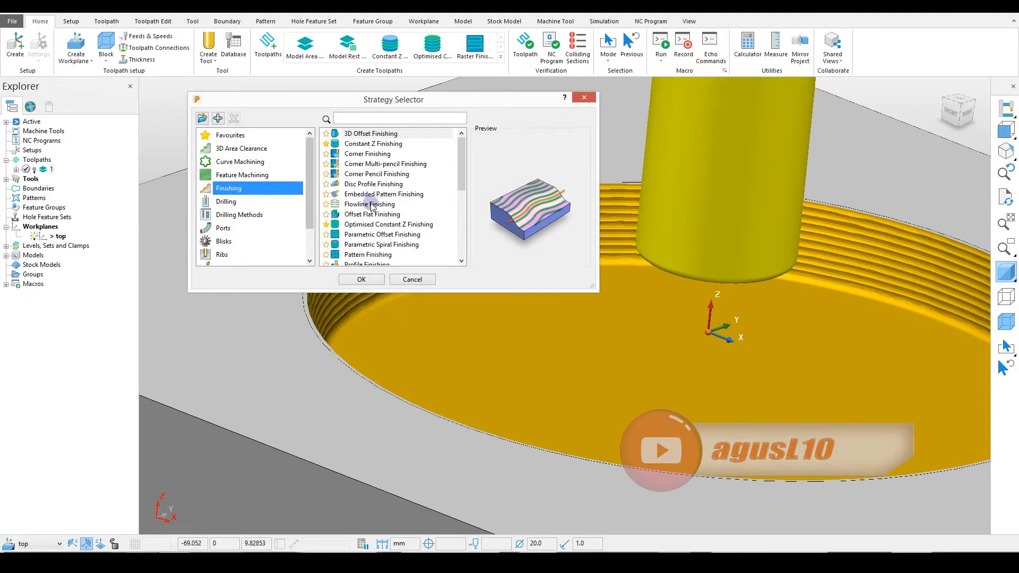
scroll(413, 196, down, 2)
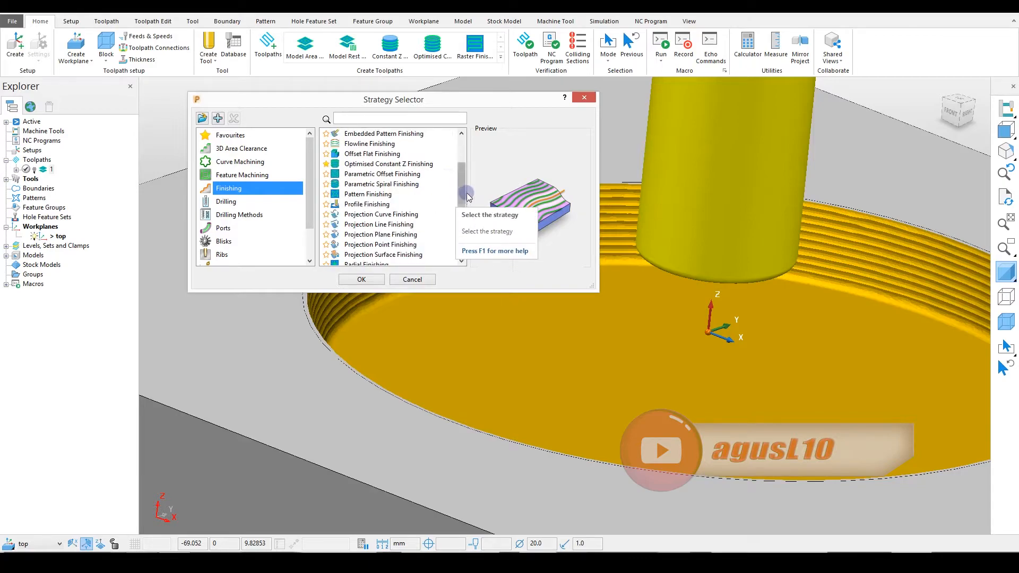
click(380, 165)
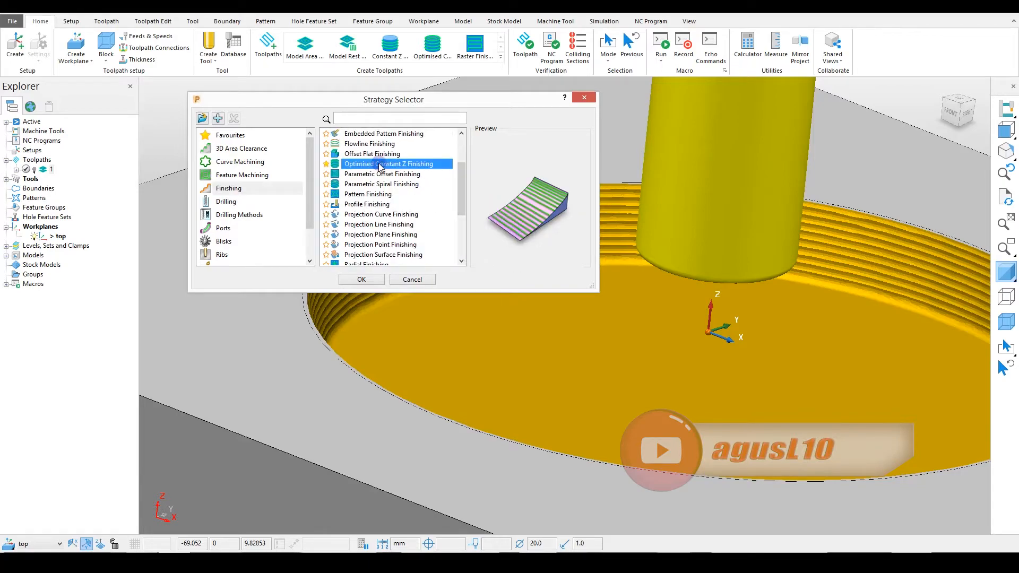
click(361, 279)
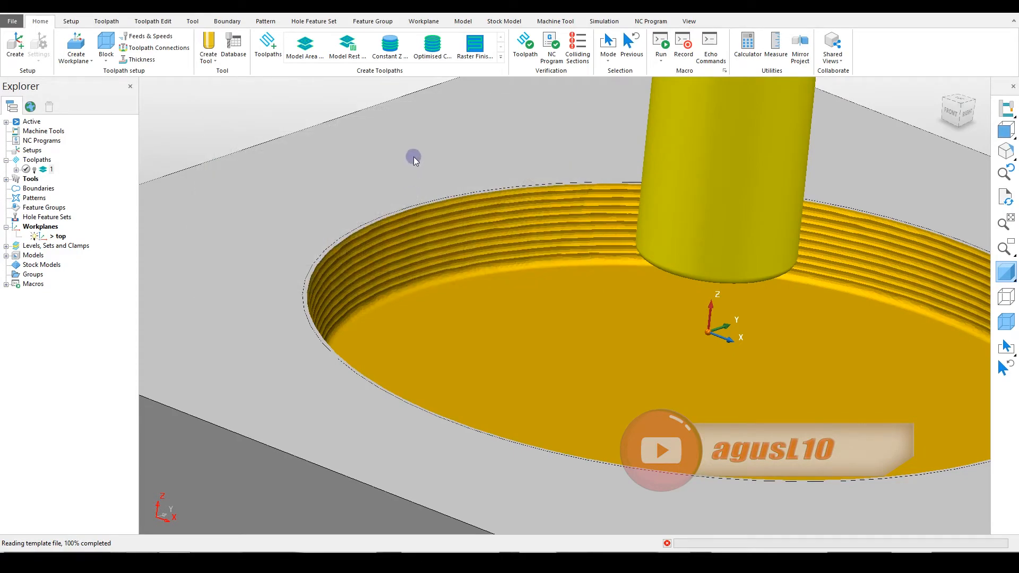
drag(343, 82, 292, 78)
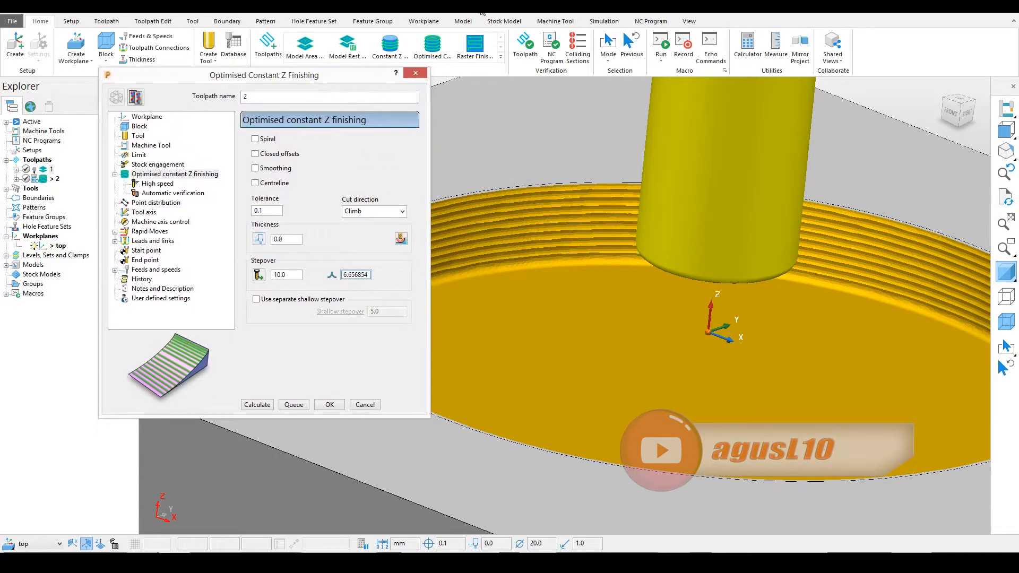
- Set the ViewMill mode to No Image so the model is displayed instead of the simulated stock
click(600, 21)
click(508, 51)
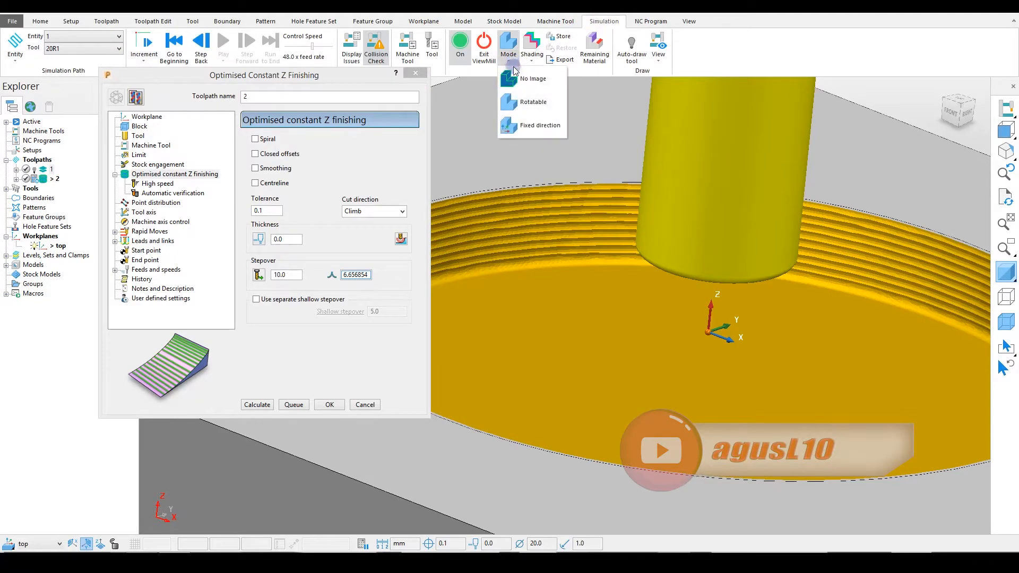
click(519, 80)
scroll(794, 233, down, 5)
scroll(802, 244, up, 3)
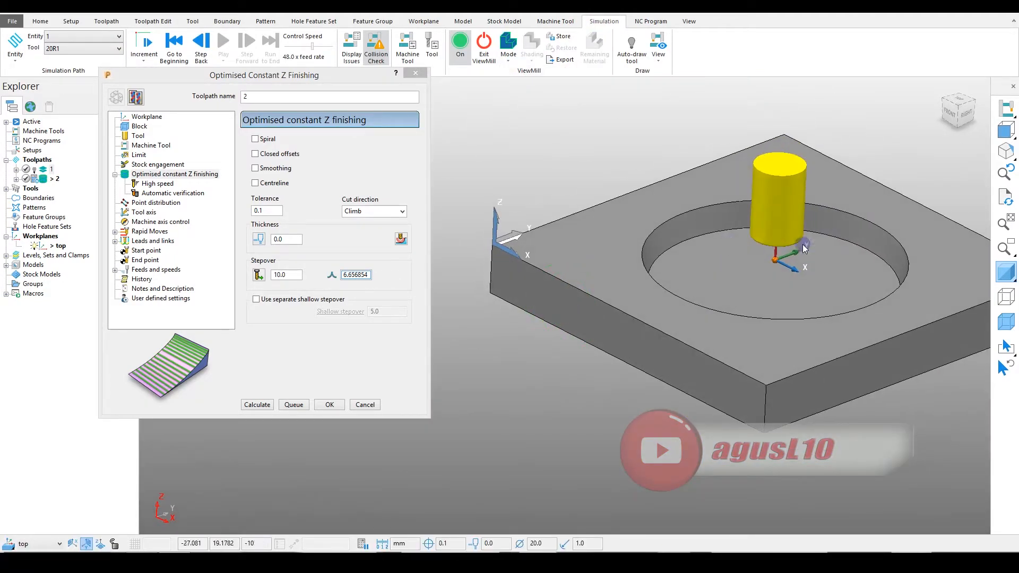
scroll(776, 232, down, 2)
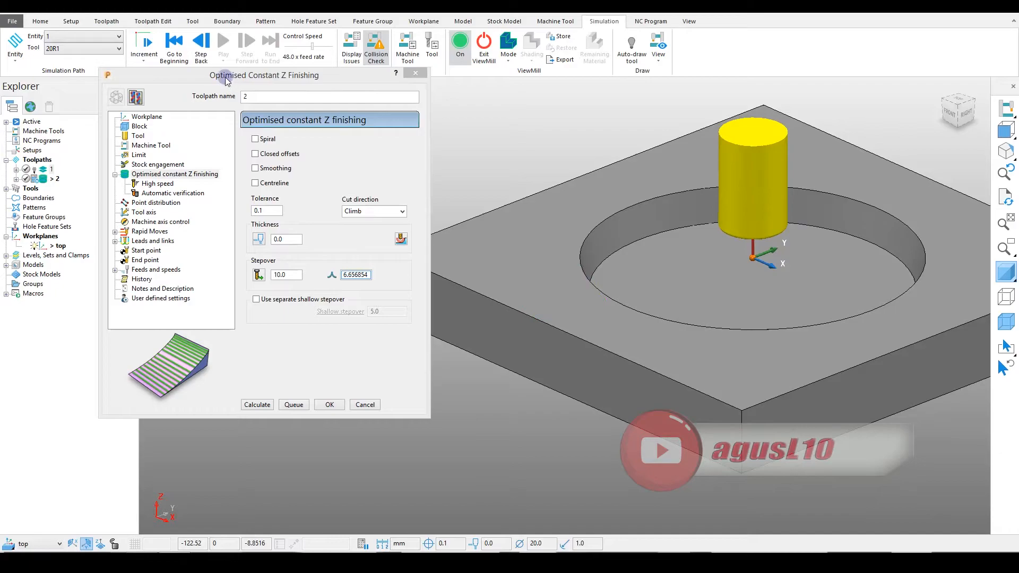
- Check the finishing toolpath's workplane and block limits, drawing the block briefly around the model
drag(219, 73, 261, 69)
click(180, 115)
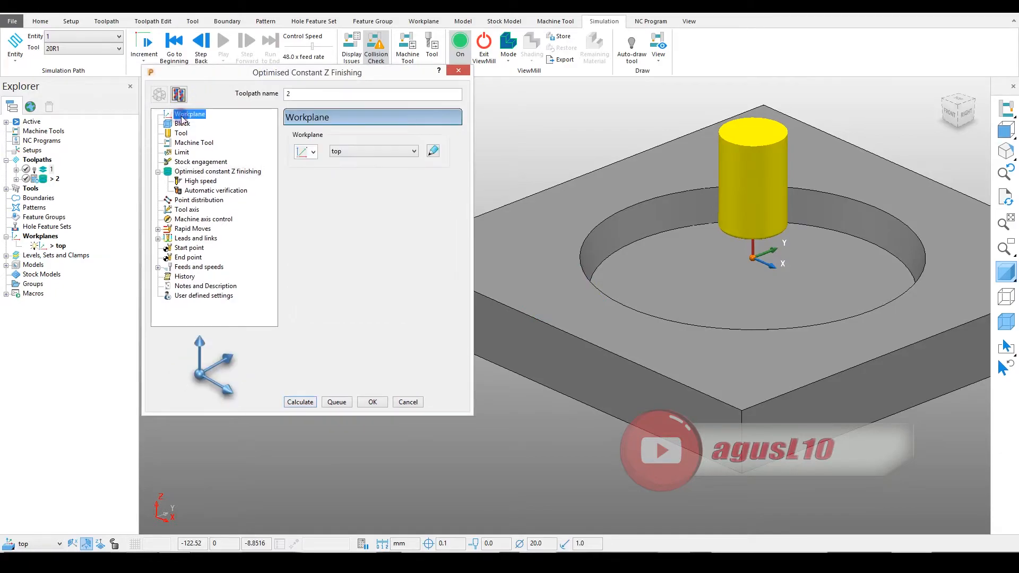
click(372, 161)
click(352, 157)
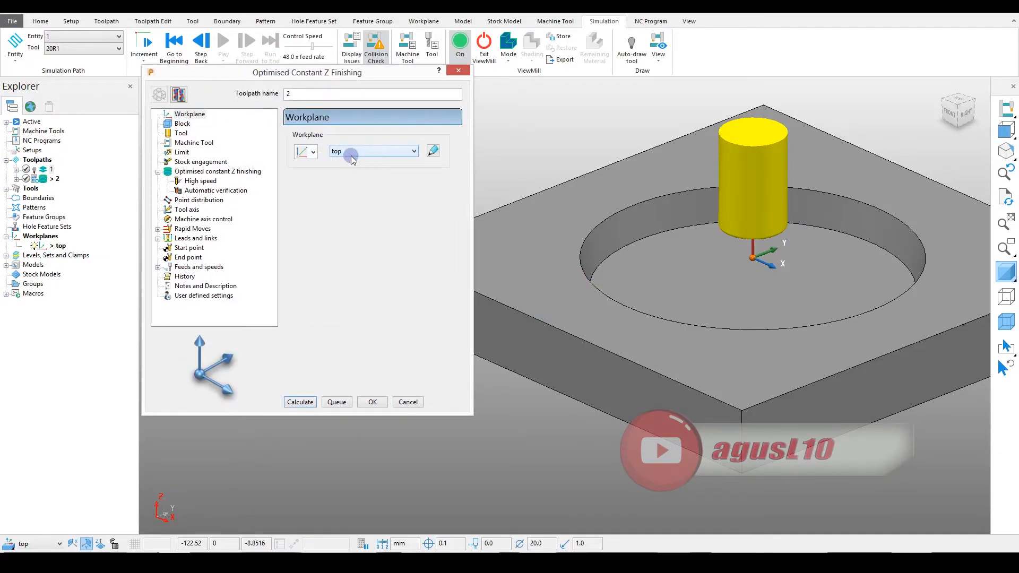
click(183, 124)
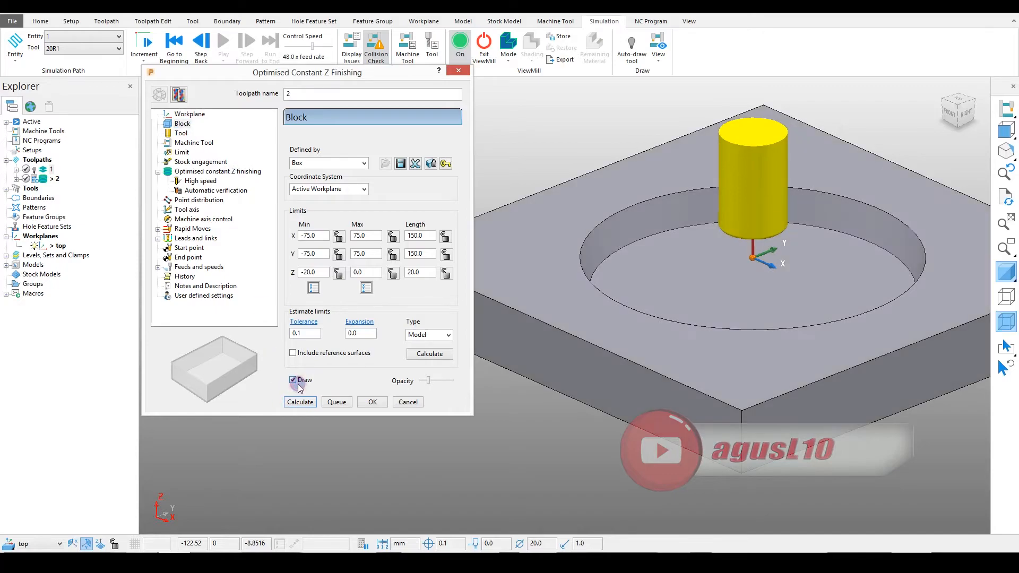
click(661, 277)
mouse_move(662, 276)
middle_down()
mouse_move(677, 247)
mouse_move(680, 272)
middle_up()
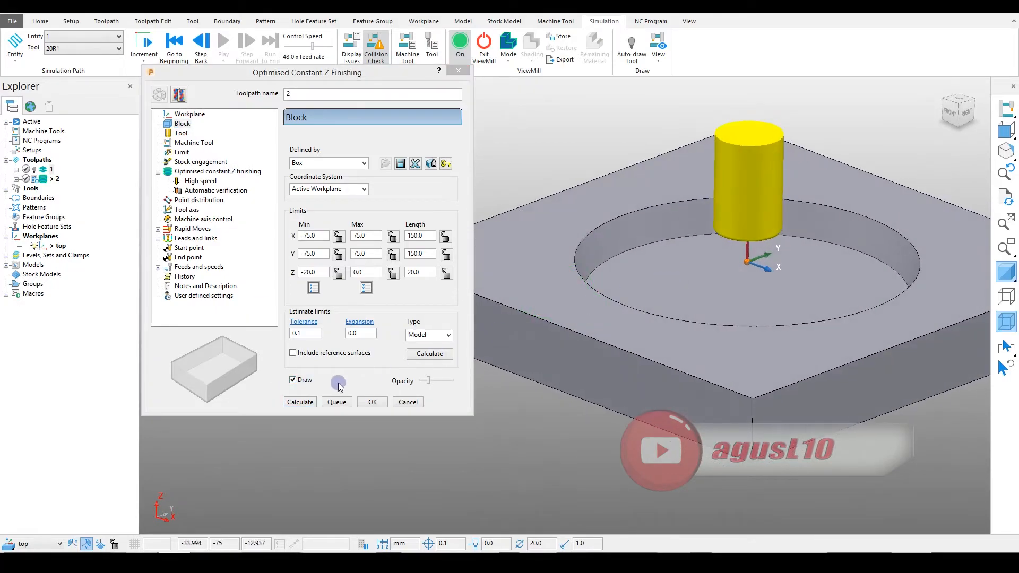
click(307, 380)
click(197, 127)
- Create a ball nosed tool with a 10 mm diameter for the finishing toolpath and name it 10bn
click(180, 133)
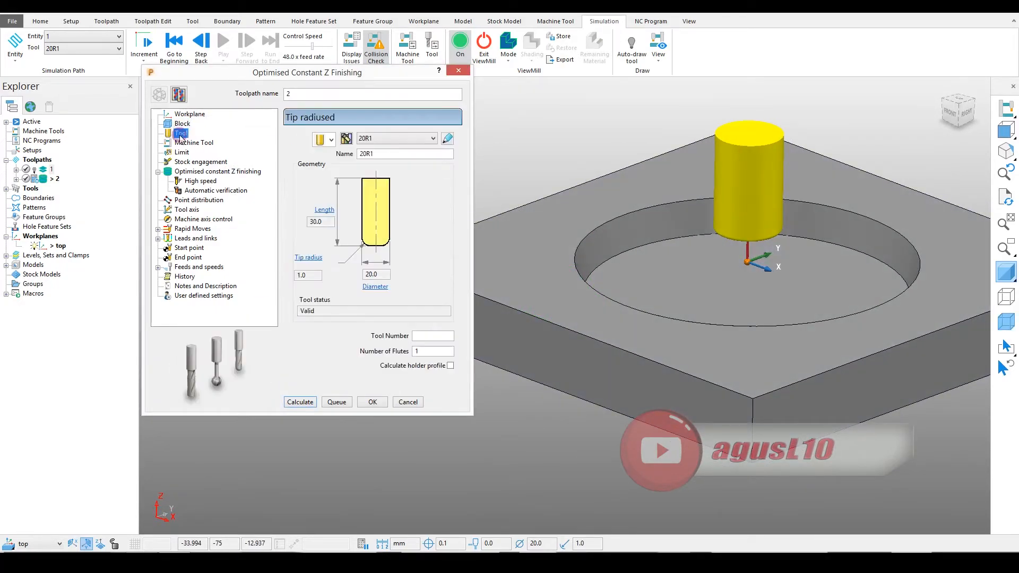
click(331, 140)
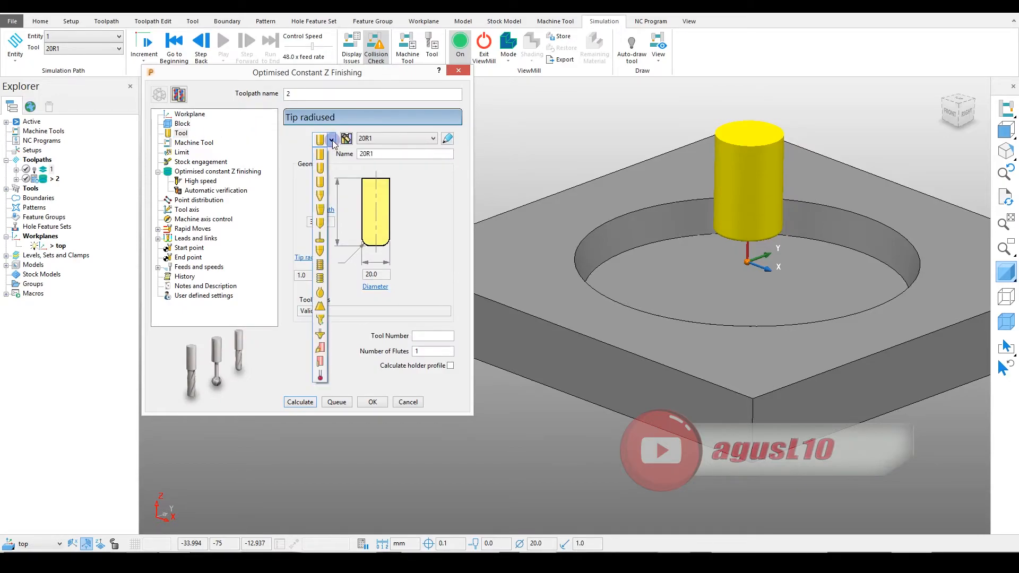
click(321, 169)
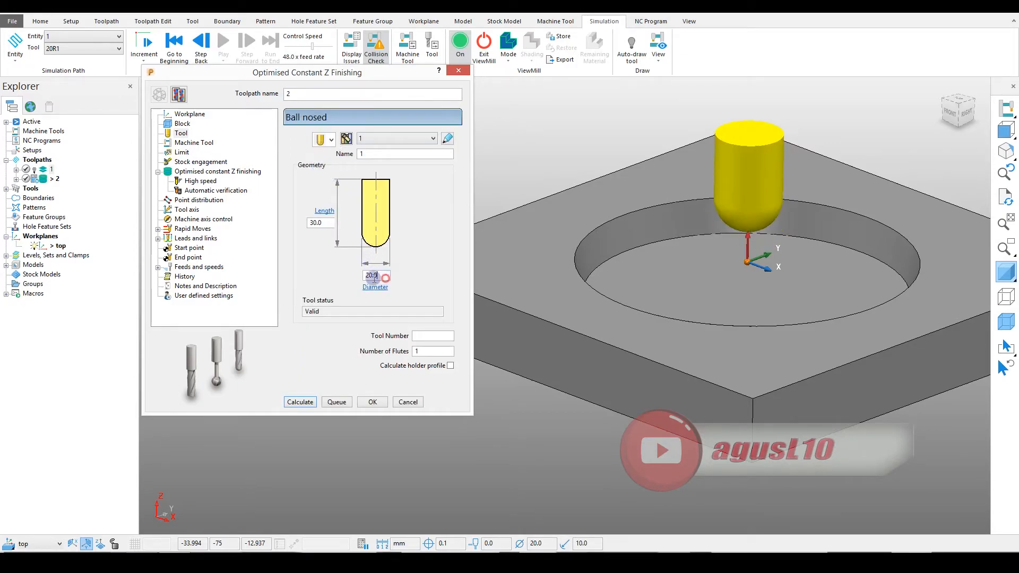
drag(373, 276, 350, 278)
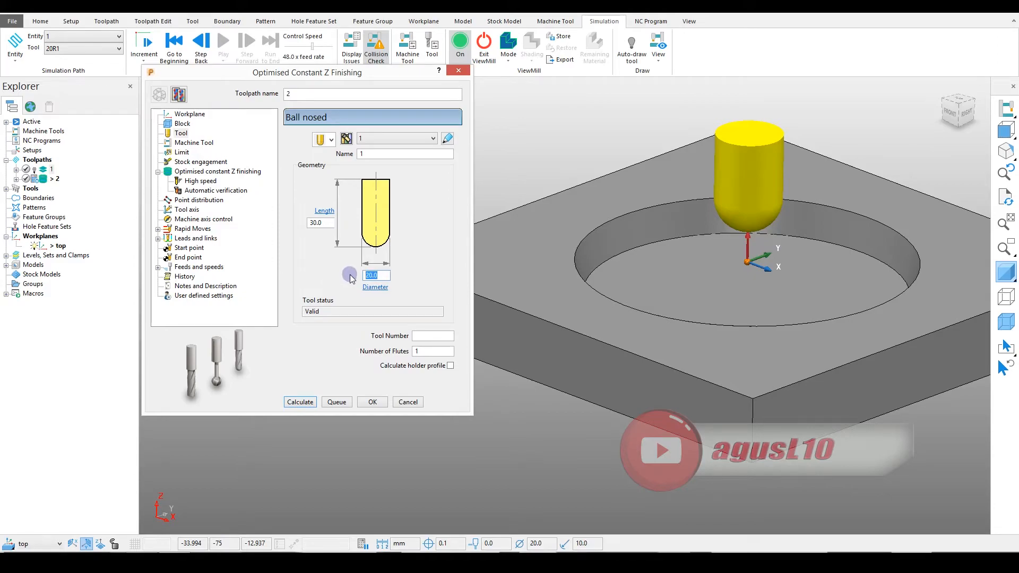
click(324, 223)
mouse_move(672, 312)
middle_down()
mouse_move(681, 271)
mouse_move(689, 307)
middle_up()
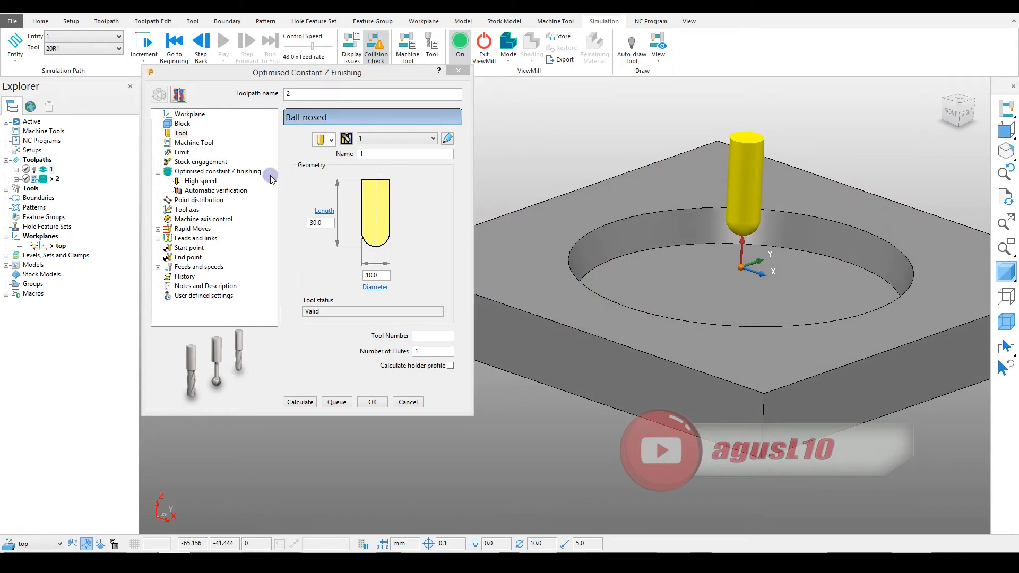
click(383, 155)
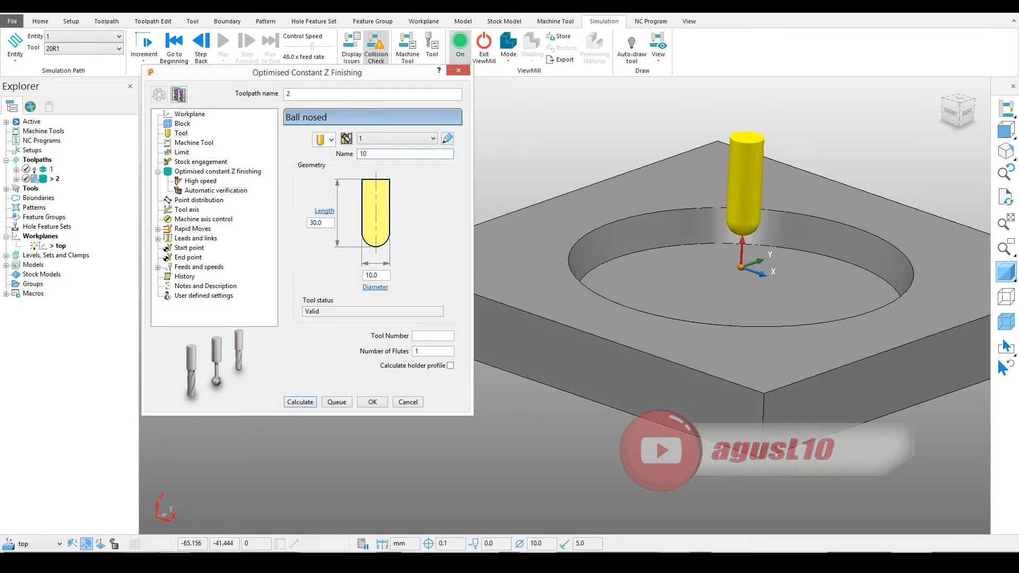
click(315, 94)
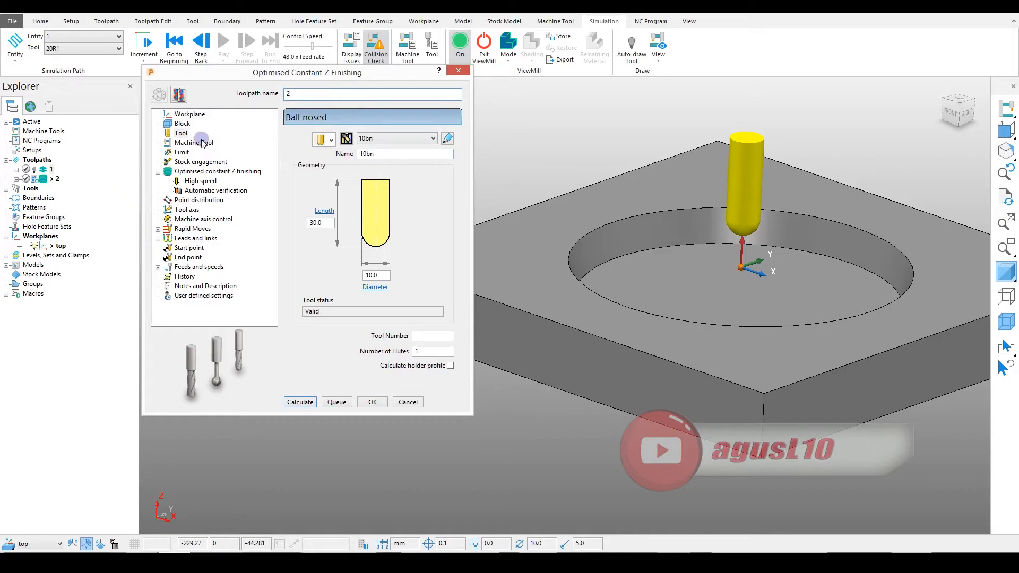
- Set the Optimised Constant Z Finishing tolerance to 0.01 and its stepover to 0.5
click(182, 142)
click(183, 153)
click(193, 162)
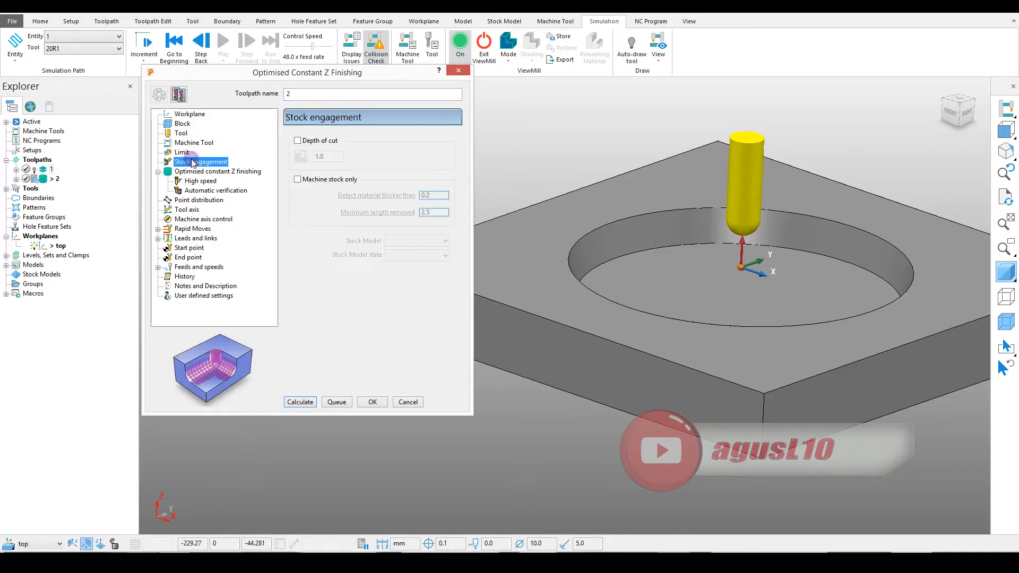
click(191, 172)
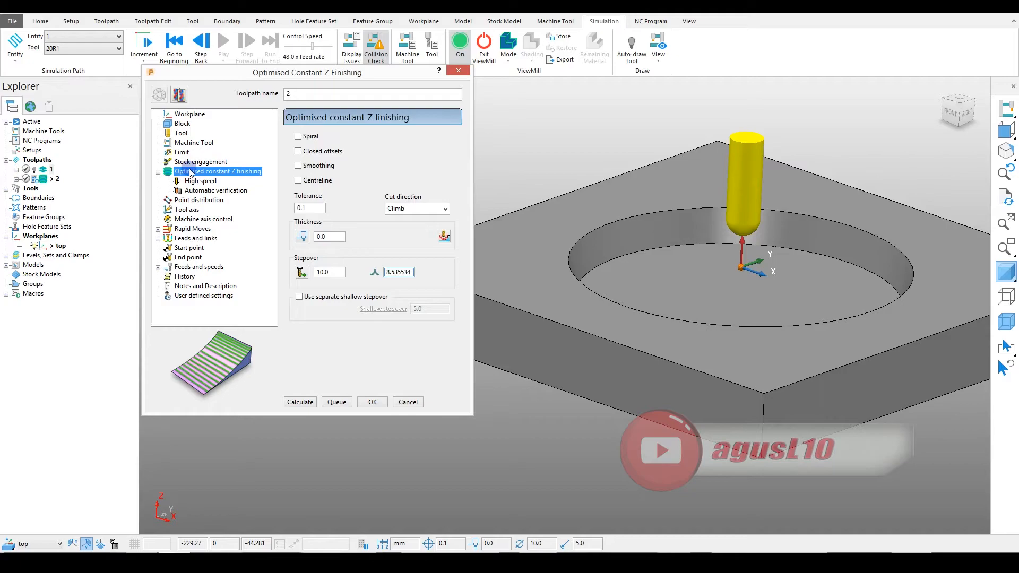
click(310, 207)
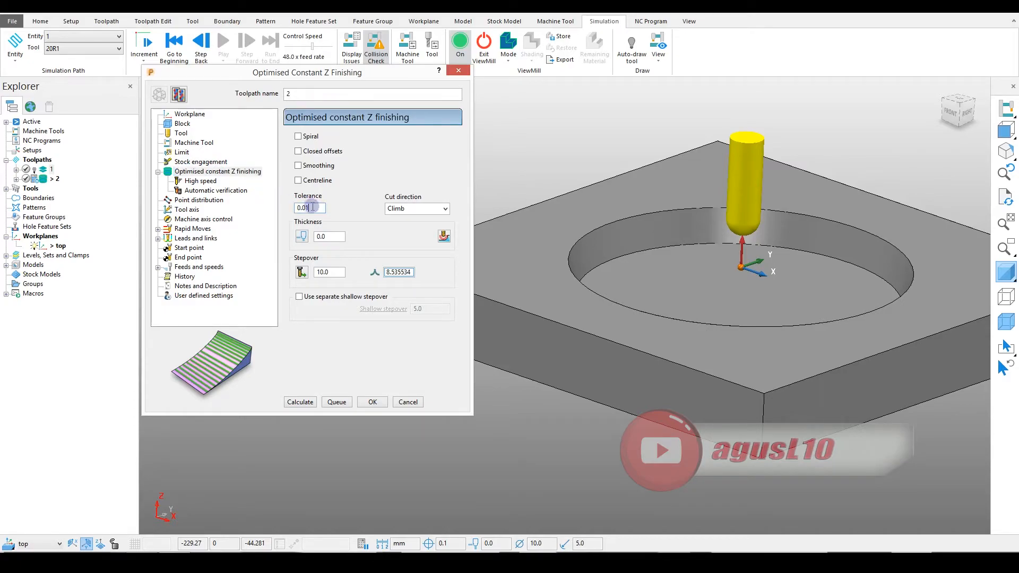
click(299, 237)
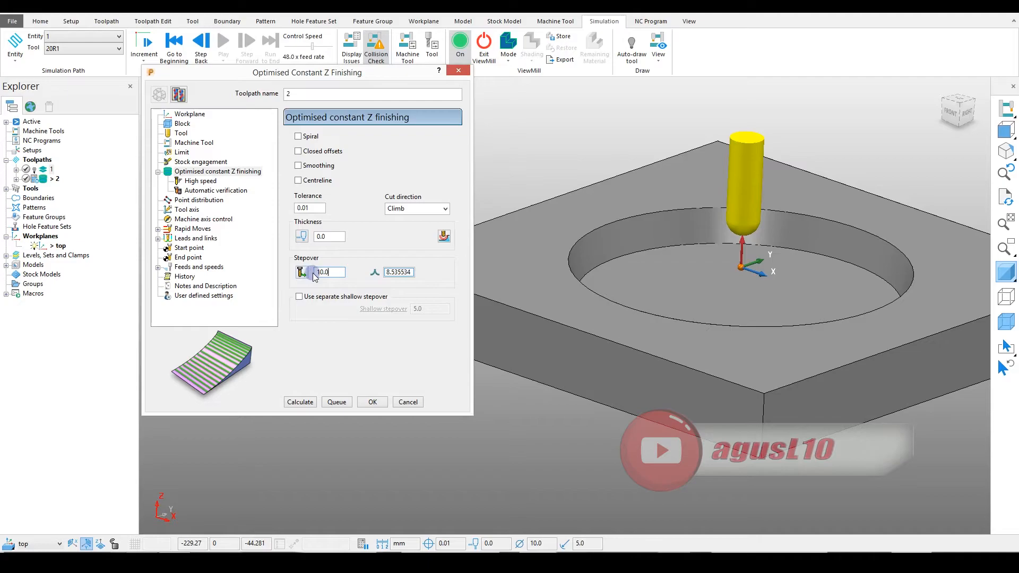
click(300, 272)
text(0.5)
click(332, 239)
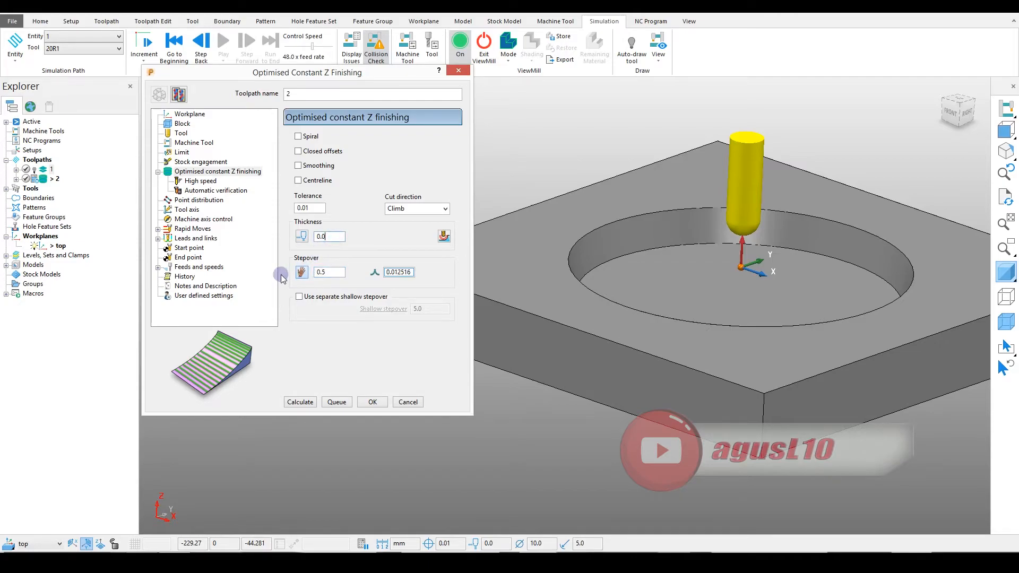
- Calculate finishing toolpath 2, close its settings and view the generated passes on the model
click(291, 402)
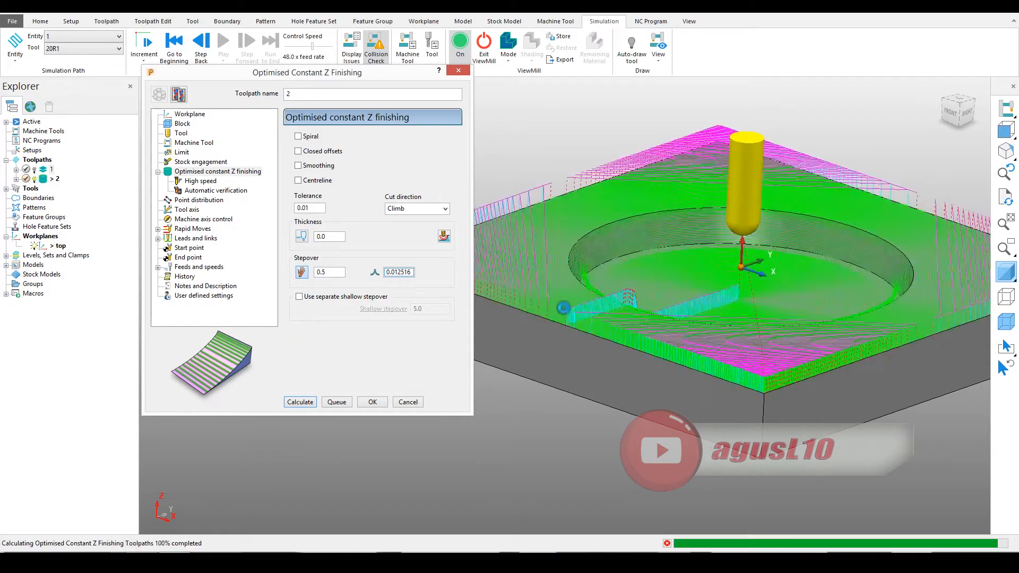
click(408, 402)
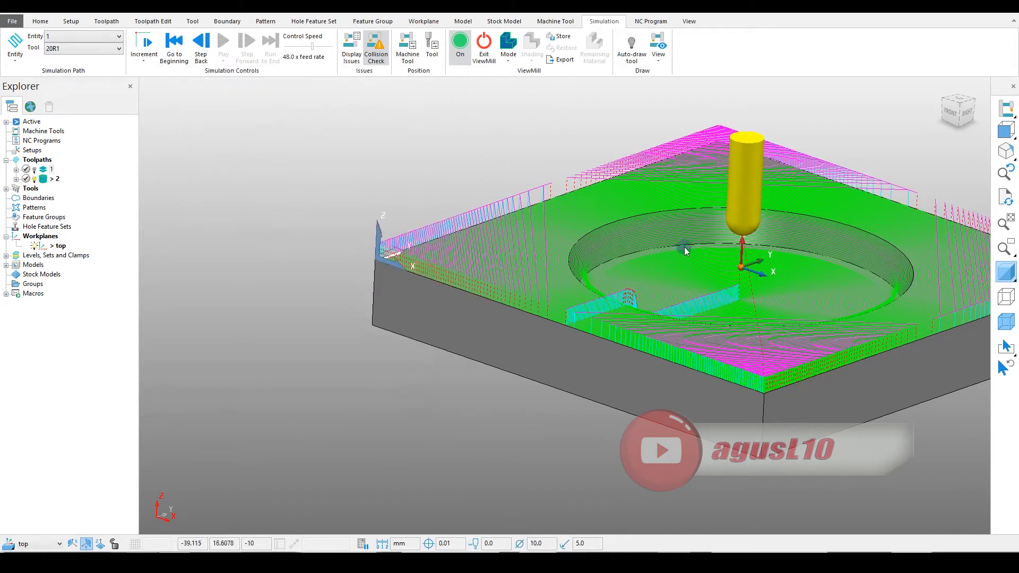
scroll(636, 239, up, 5)
scroll(623, 236, down, 3)
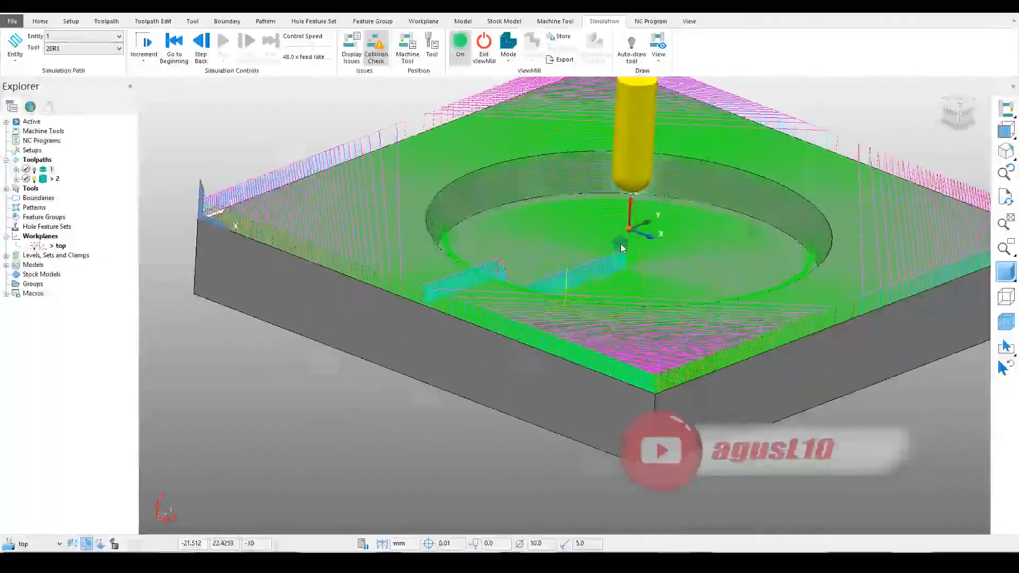
- Examine the finishing toolpath's passes and link moves over the model's flat top face, outer edges and circular pocket
middle_drag(620, 244, 584, 250)
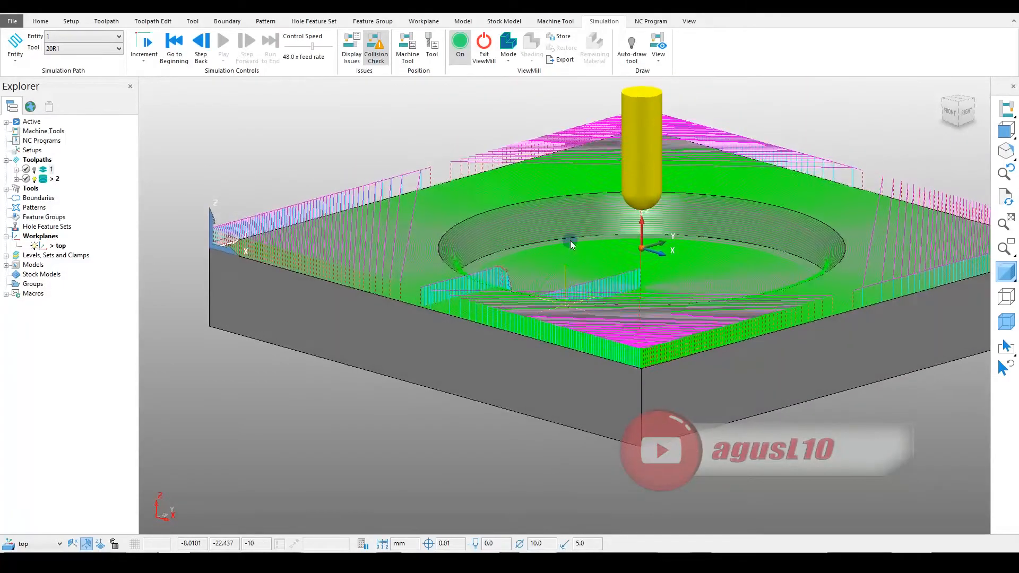
scroll(572, 212, up, 3)
scroll(521, 224, down, 4)
scroll(406, 227, up, 5)
scroll(403, 230, down, 5)
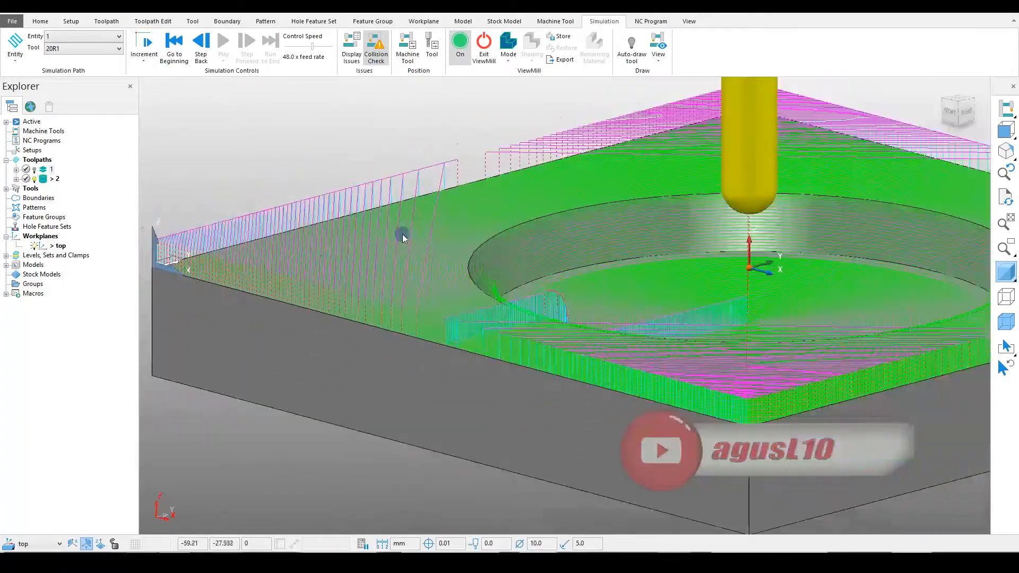
scroll(215, 259, up, 6)
scroll(226, 247, down, 1)
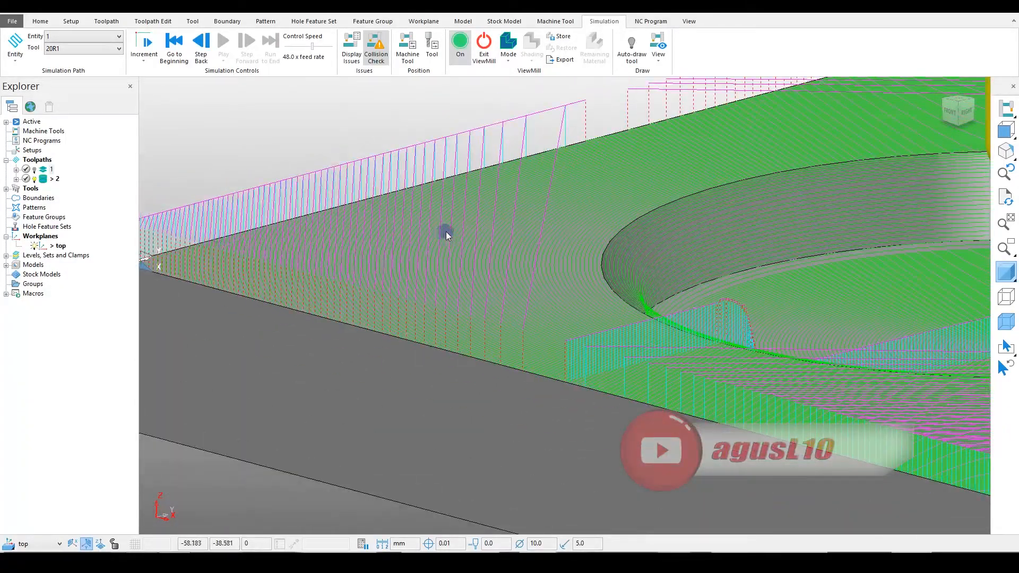
scroll(489, 245, down, 5)
scroll(532, 152, up, 6)
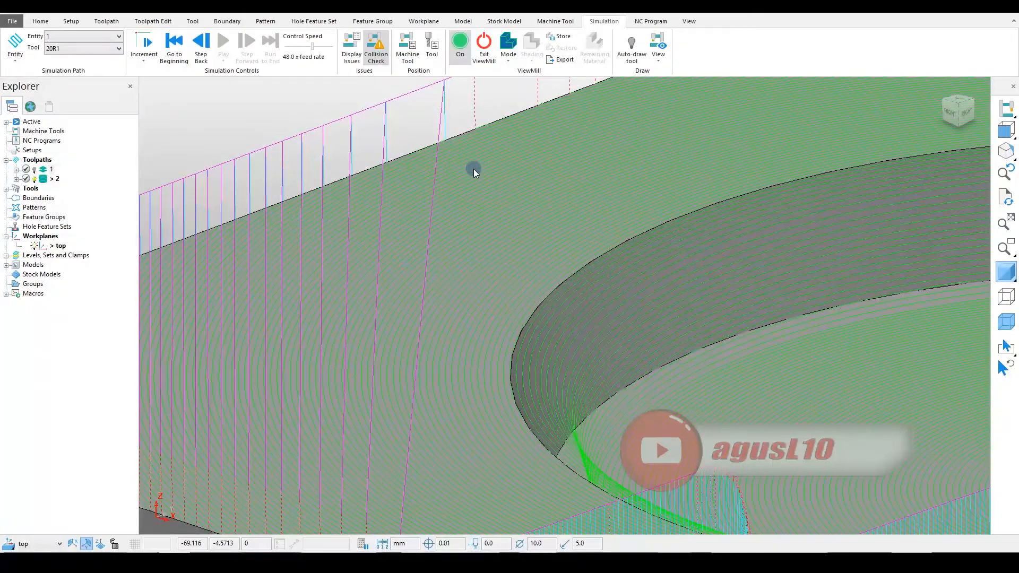
scroll(474, 169, down, 5)
scroll(476, 157, up, 4)
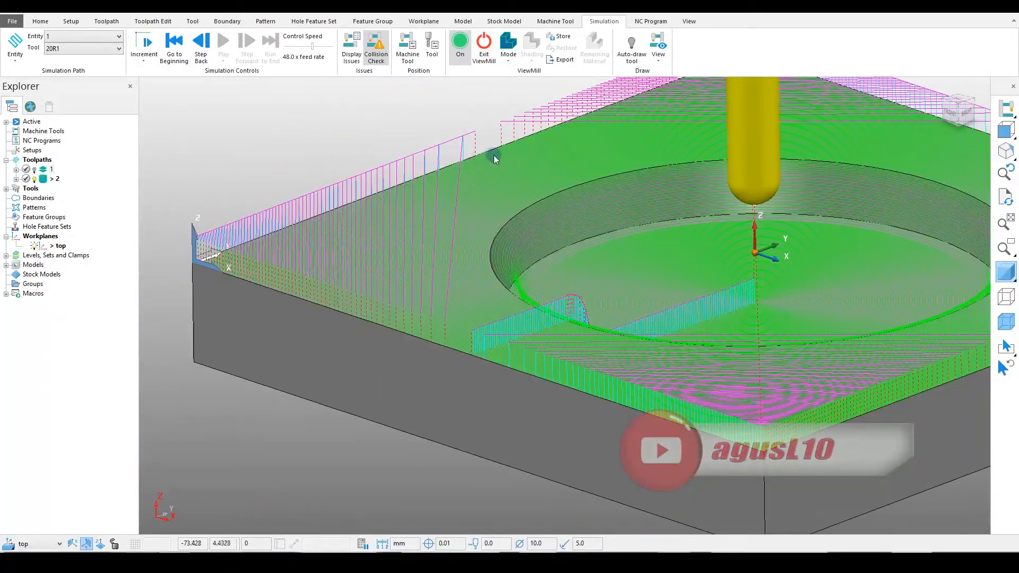
scroll(644, 227, down, 5)
scroll(494, 236, up, 6)
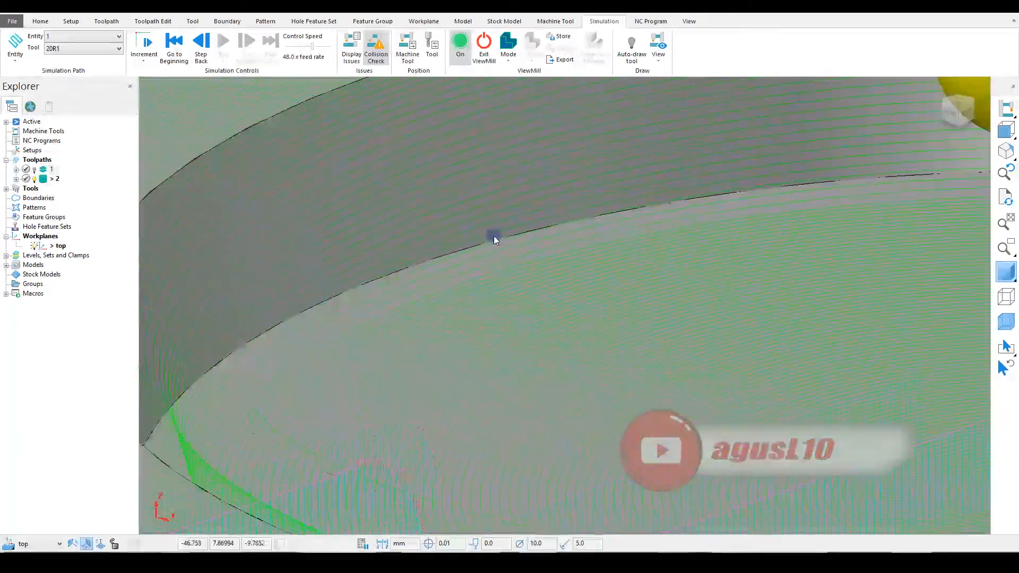
scroll(471, 194, down, 3)
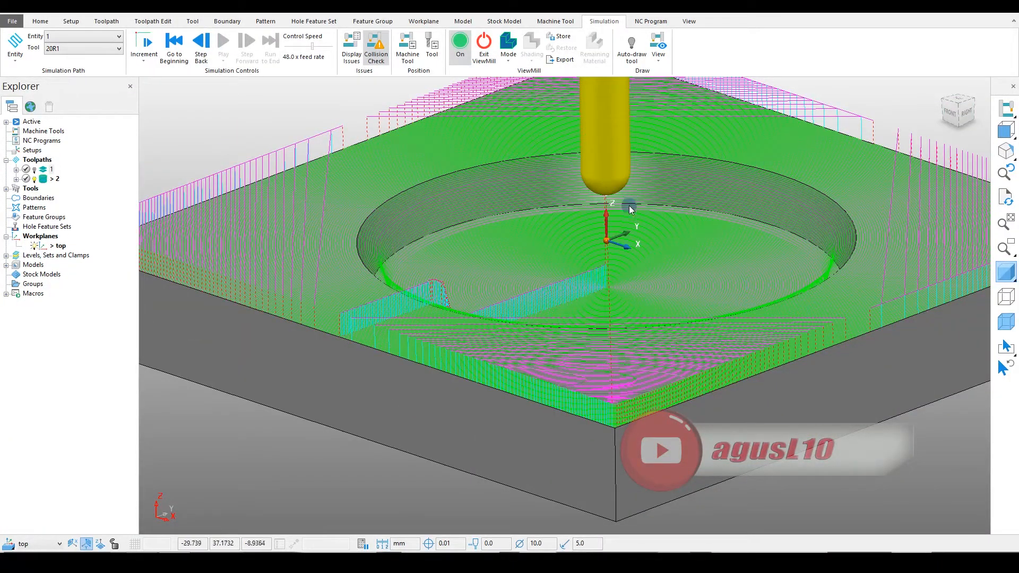
scroll(496, 260, up, 3)
scroll(457, 226, up, 3)
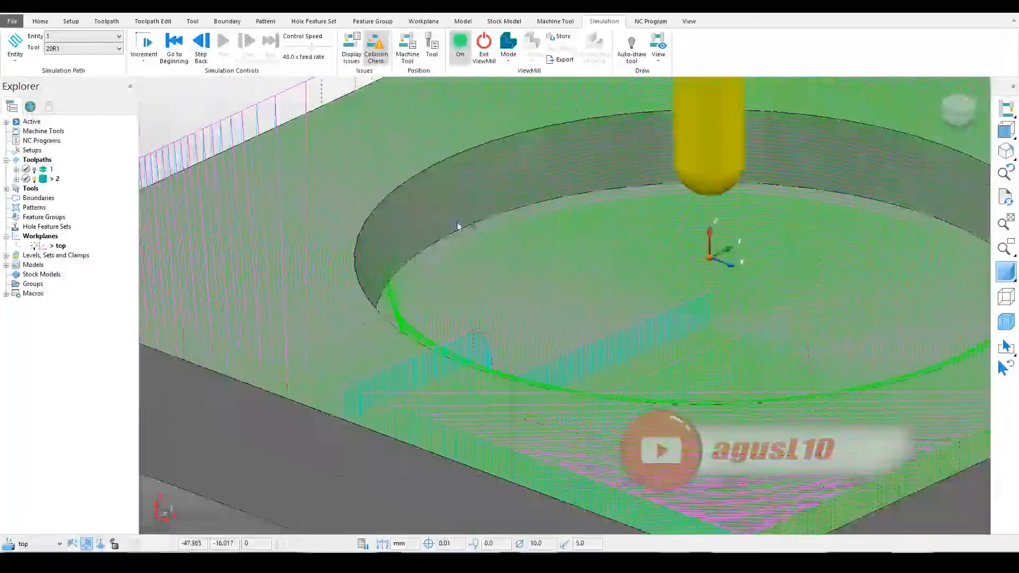
scroll(485, 218, down, 5)
scroll(442, 192, up, 5)
scroll(371, 165, down, 1)
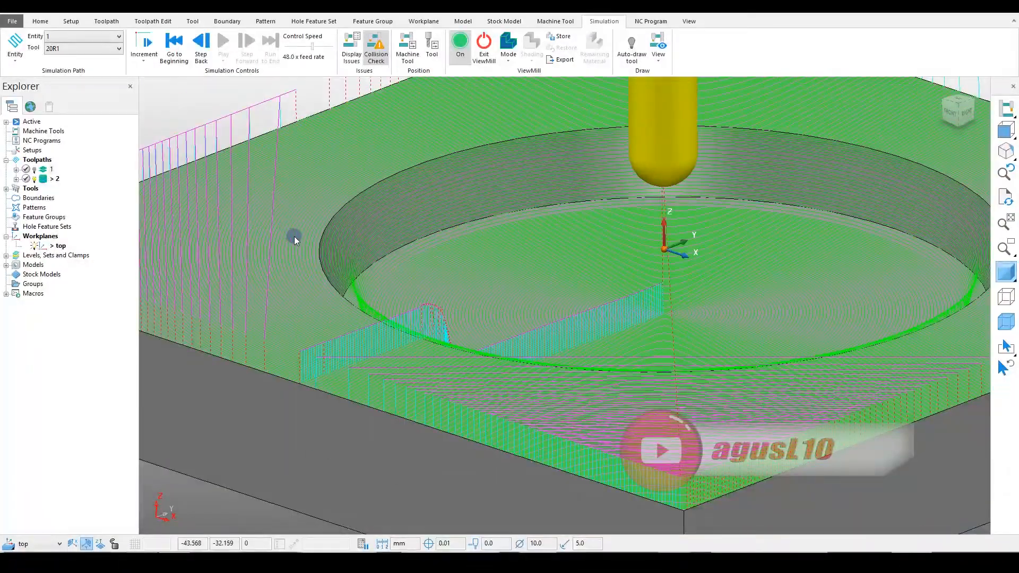
scroll(319, 217, down, 2)
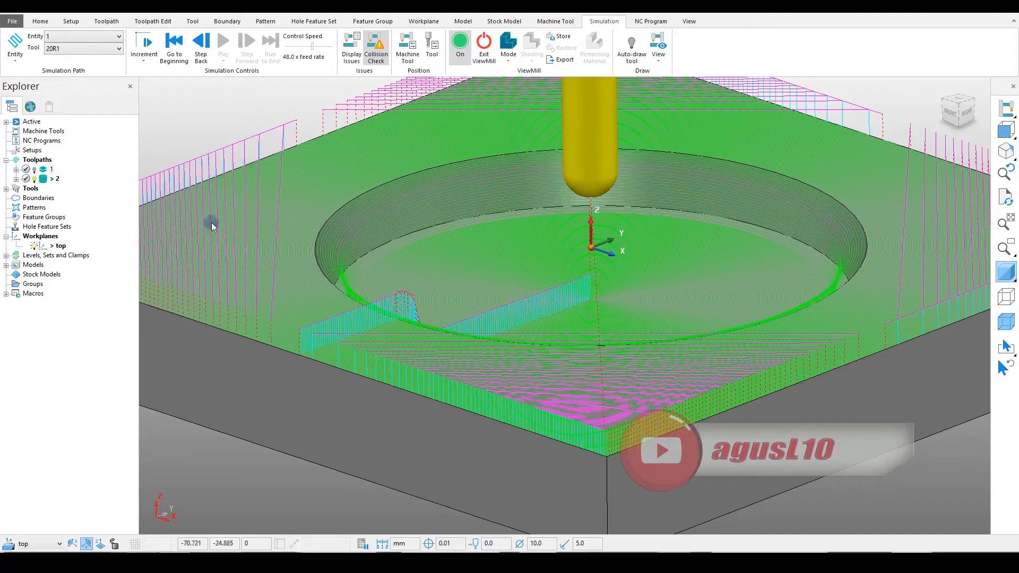
scroll(456, 252, down, 3)
scroll(451, 234, up, 2)
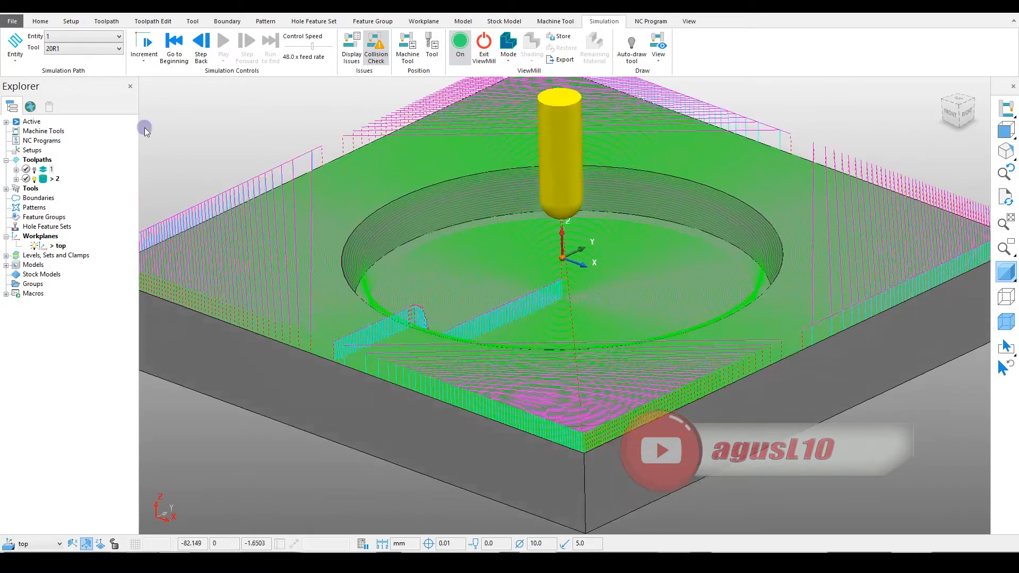
- Make finishing toolpath 2 invalid and open its Optimised Constant Z Finishing settings for editing
right_click(41, 179)
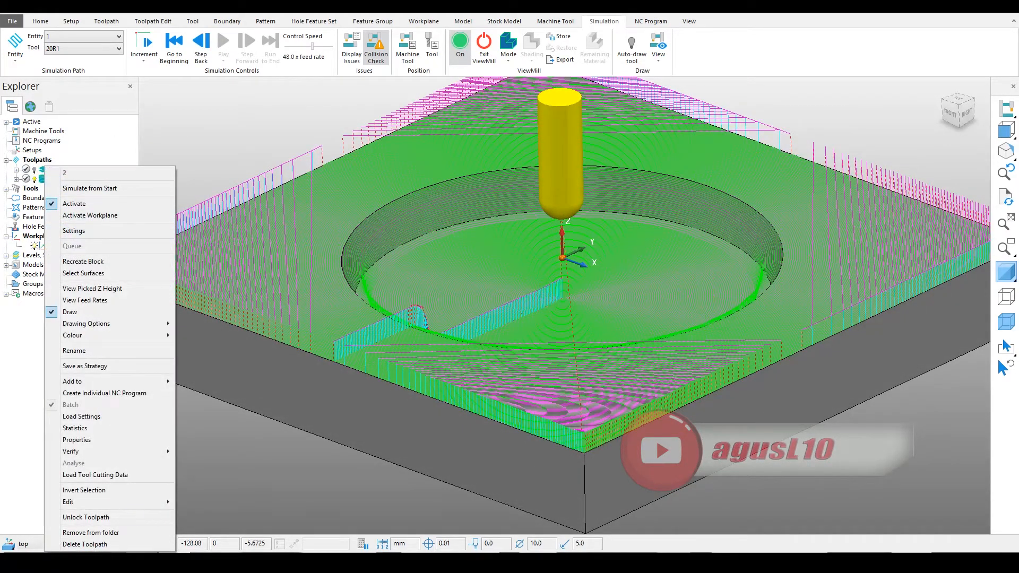
mouse_move(157, 502)
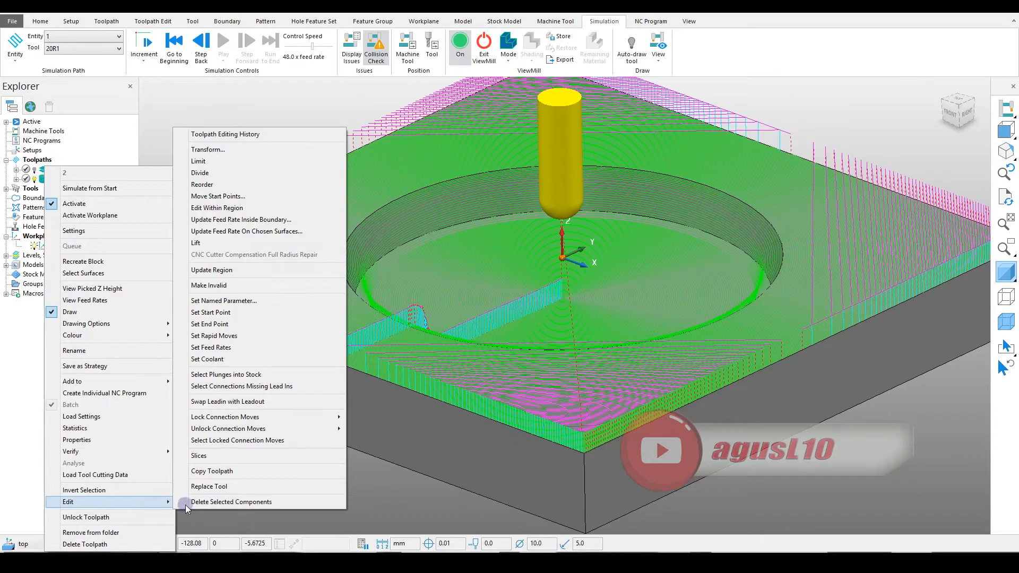
click(249, 284)
right_click(47, 184)
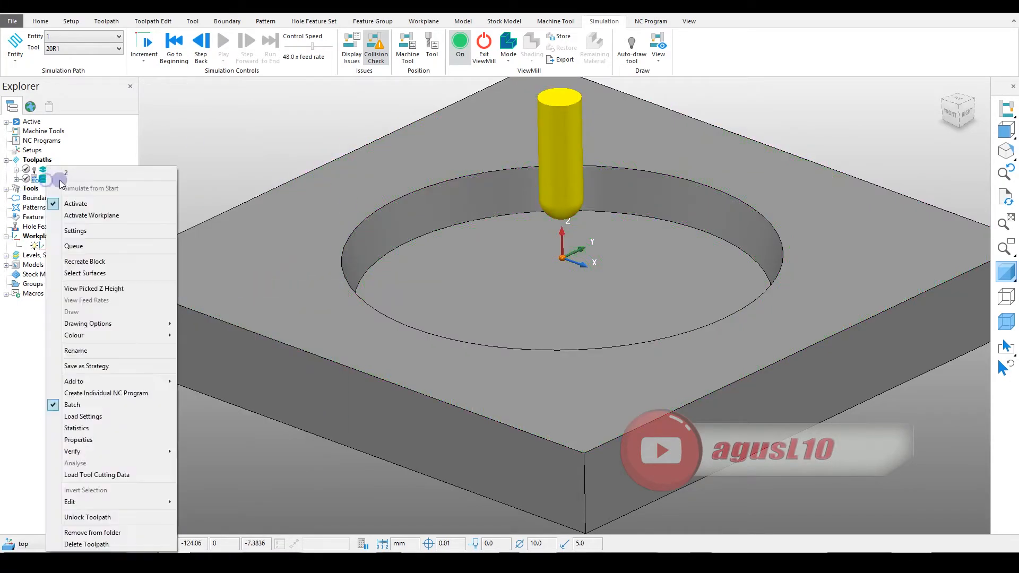
click(97, 229)
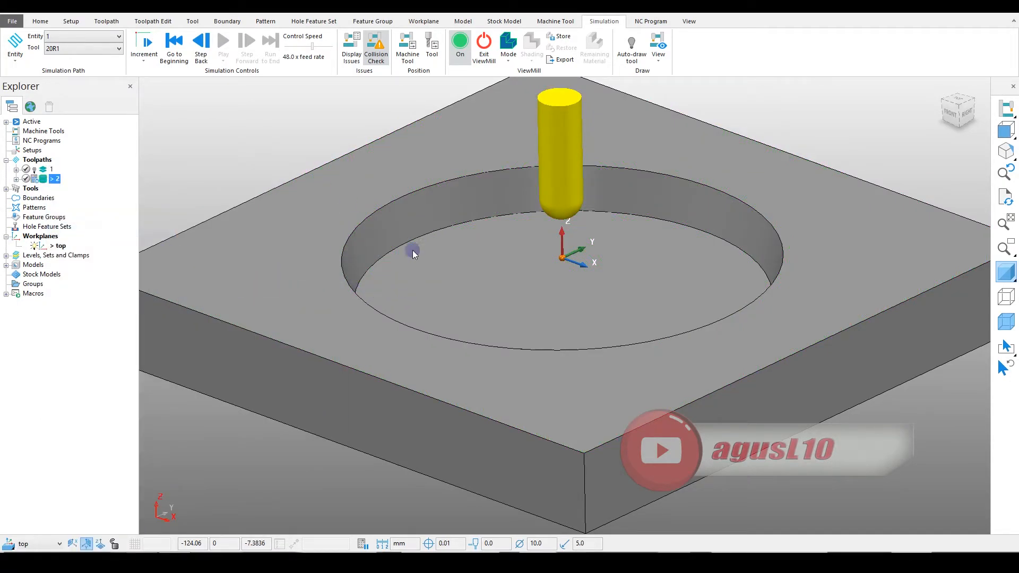
drag(367, 72, 301, 64)
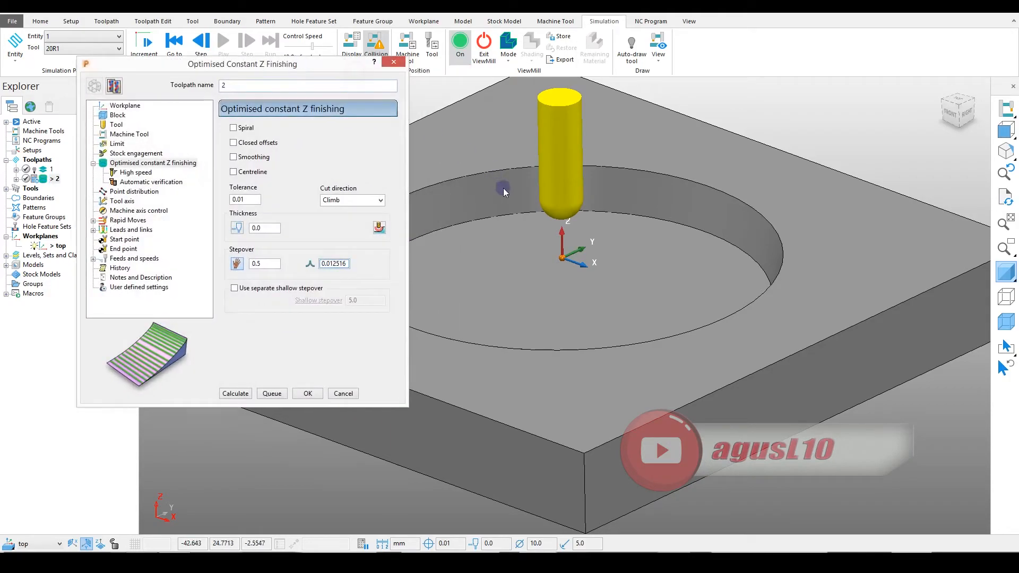
- Create a user defined boundary in the toolpath's limits and insert the edges of the model's flat top face into it
shift+middle_drag(525, 247, 590, 214)
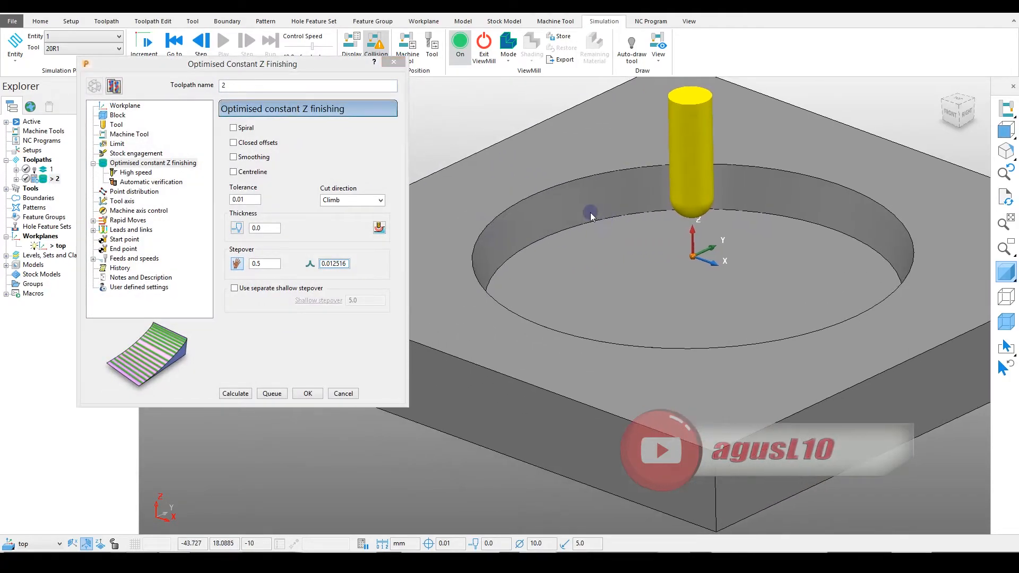
click(111, 143)
shift+middle_drag(510, 221, 602, 216)
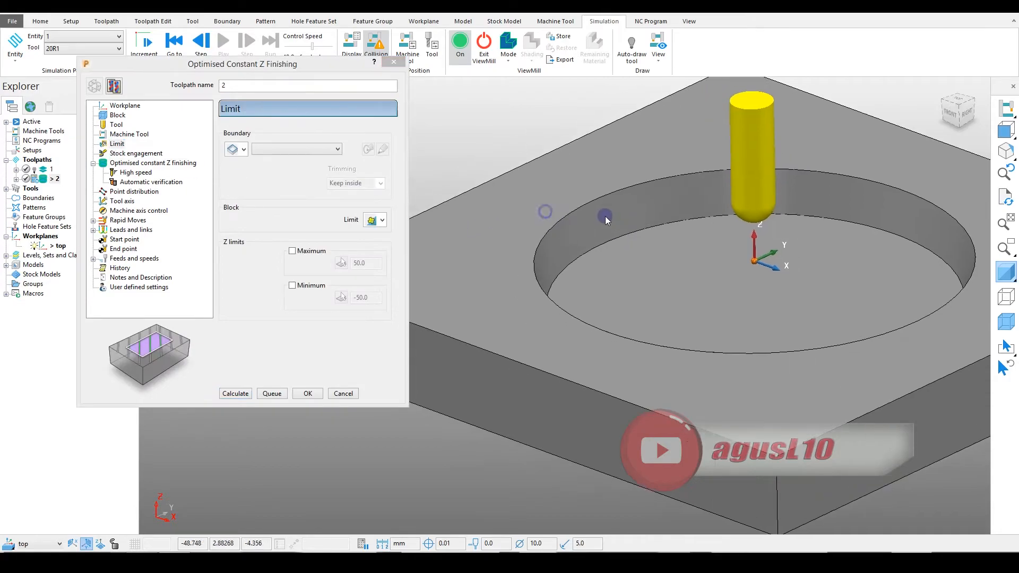
click(283, 149)
click(282, 150)
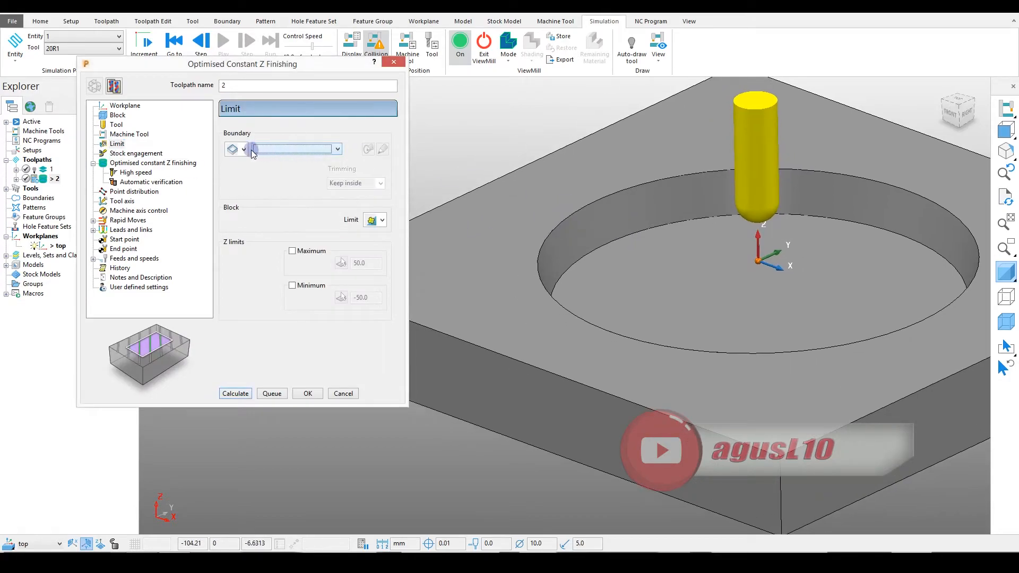
click(243, 150)
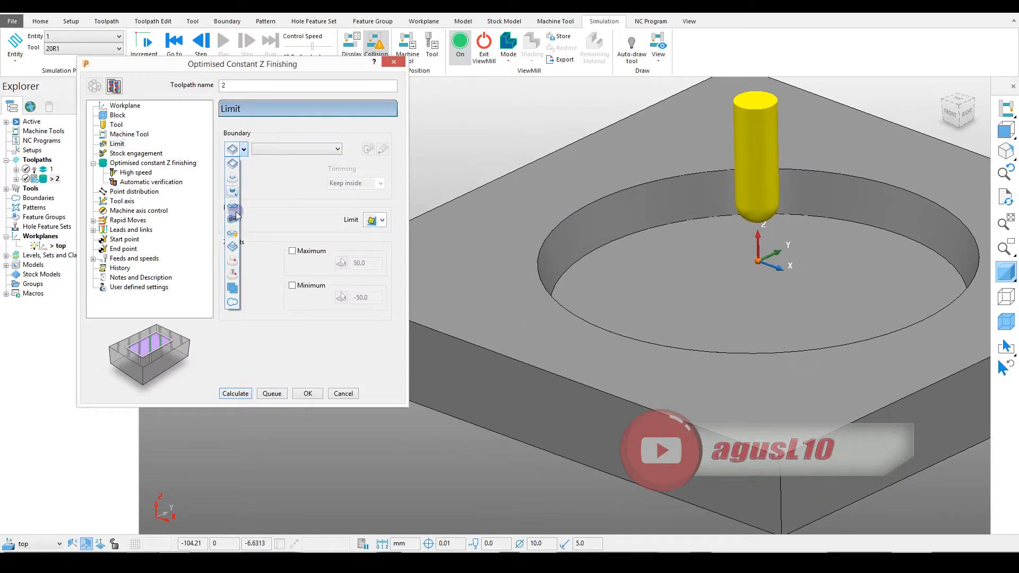
click(232, 303)
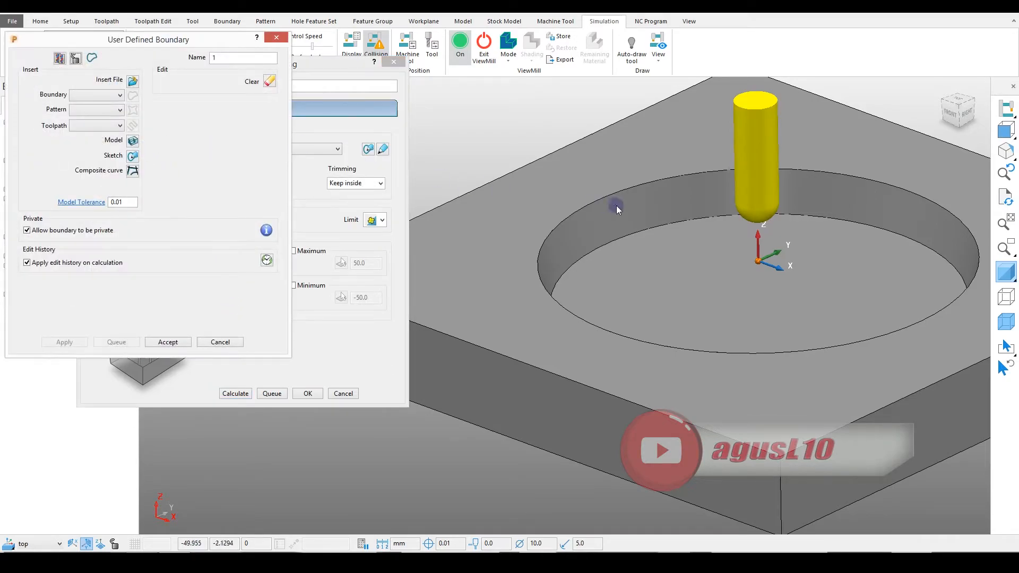
click(622, 169)
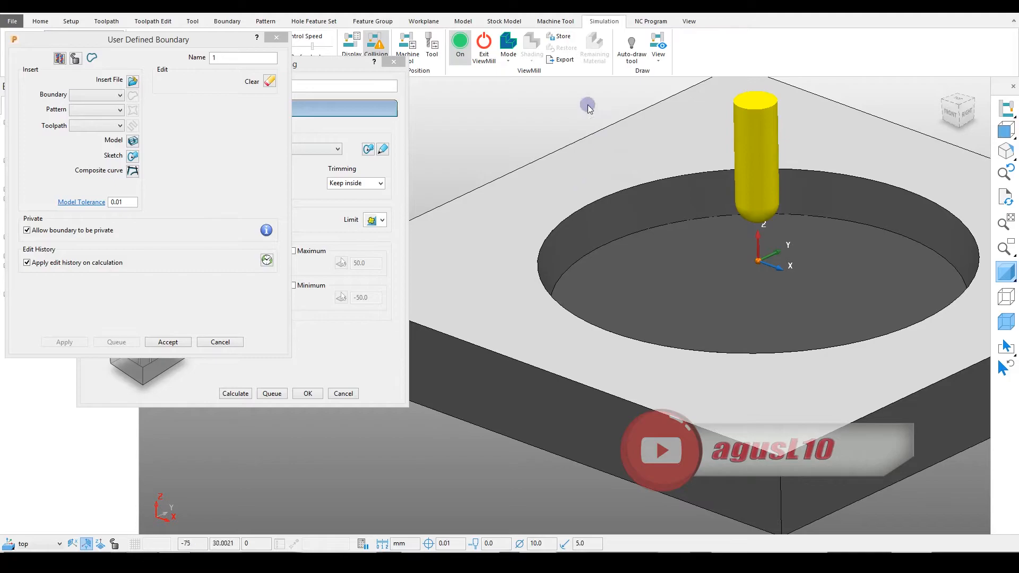
click(132, 141)
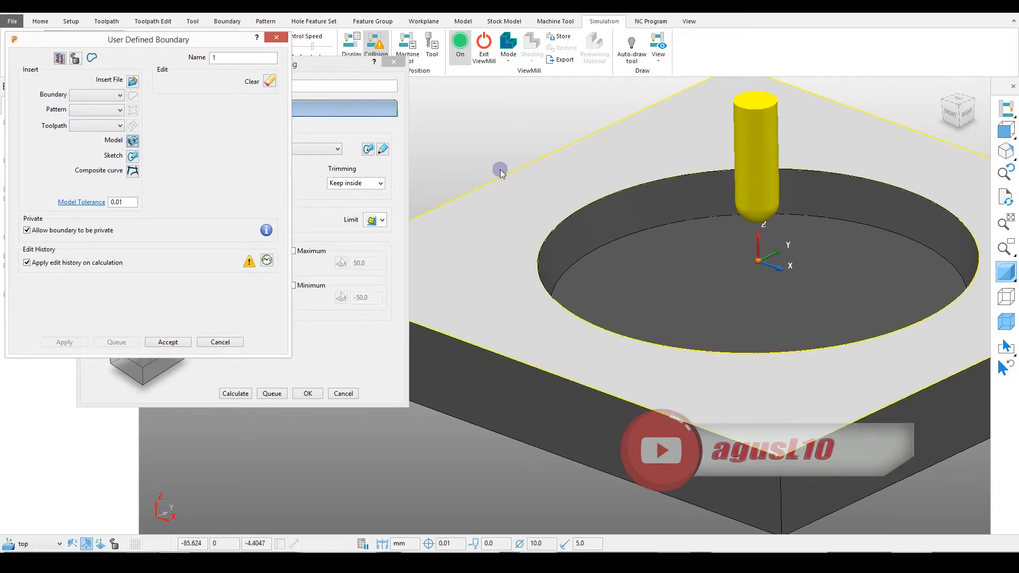
- Try to delete the boundary's outer square segment while the shaded model is shown
click(521, 141)
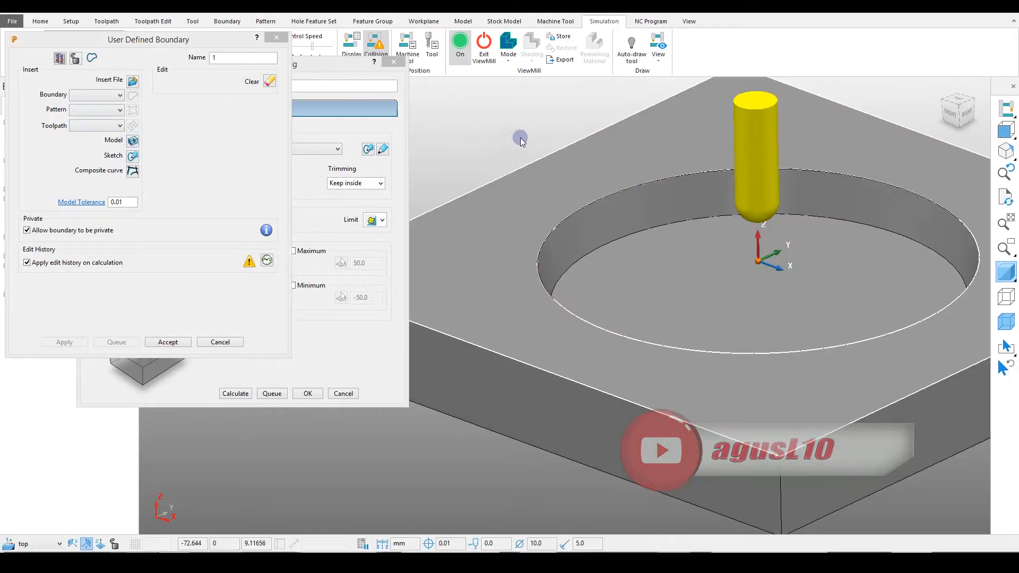
click(554, 151)
key(Delete)
click(553, 129)
click(560, 150)
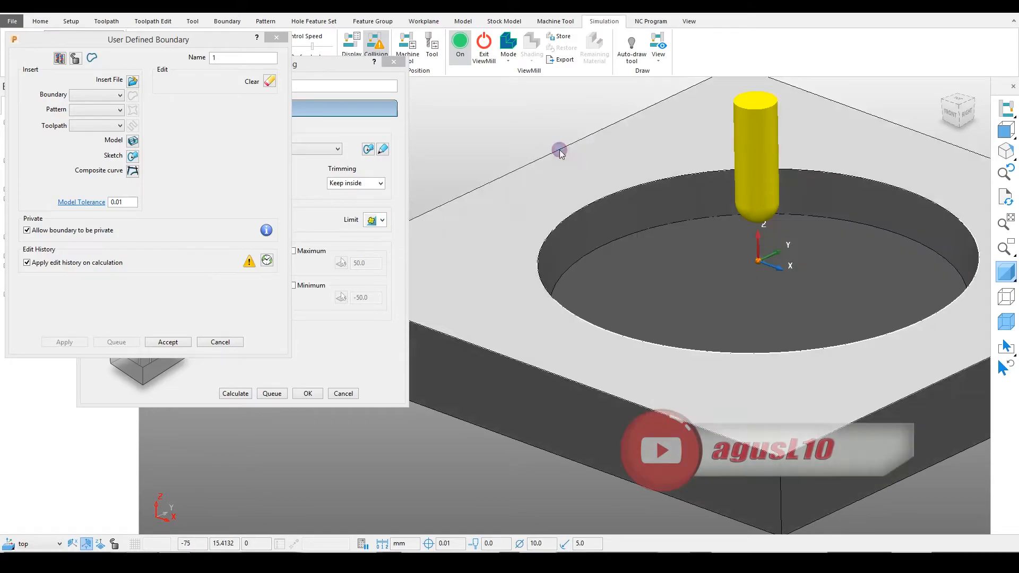
click(559, 122)
- Delete the boundary's outer square segment with the model shading hidden, keeping the pocket circle, and show the shading again
key(F3)
click(546, 137)
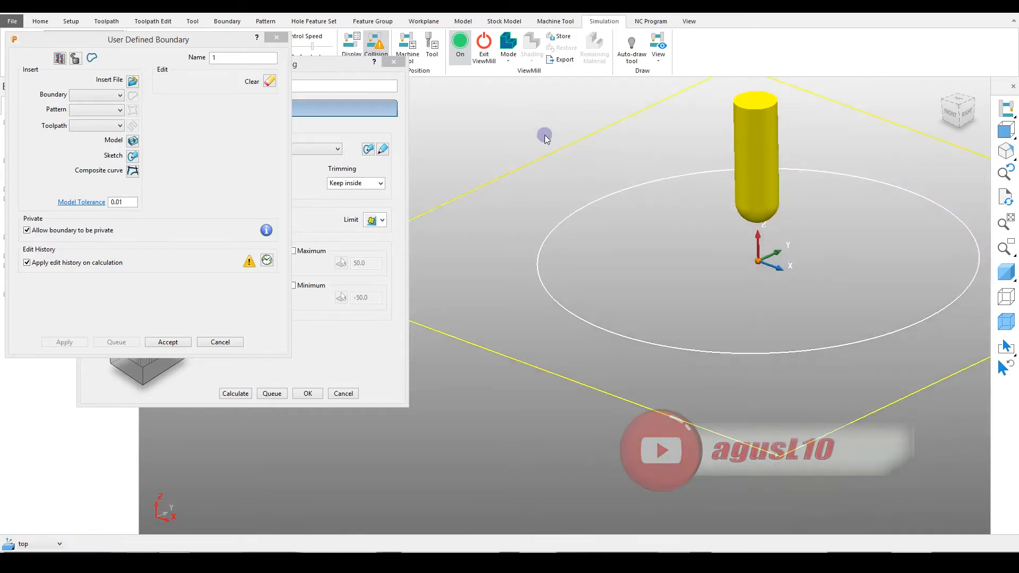
key(Delete)
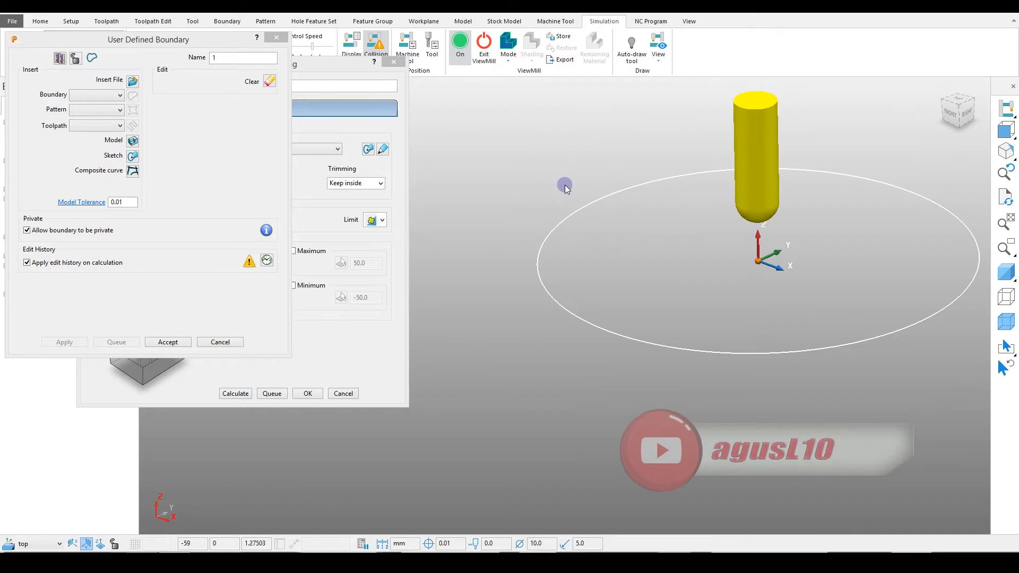
key(F3)
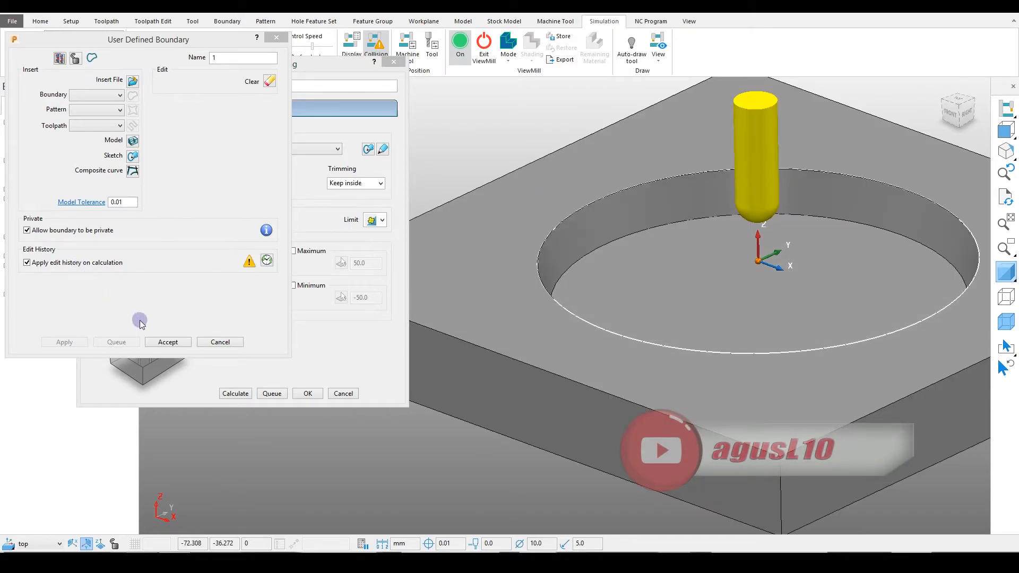
- Accept the circular boundary as the limit of toolpath 2 and recalculate the toolpath, closing its settings
click(162, 342)
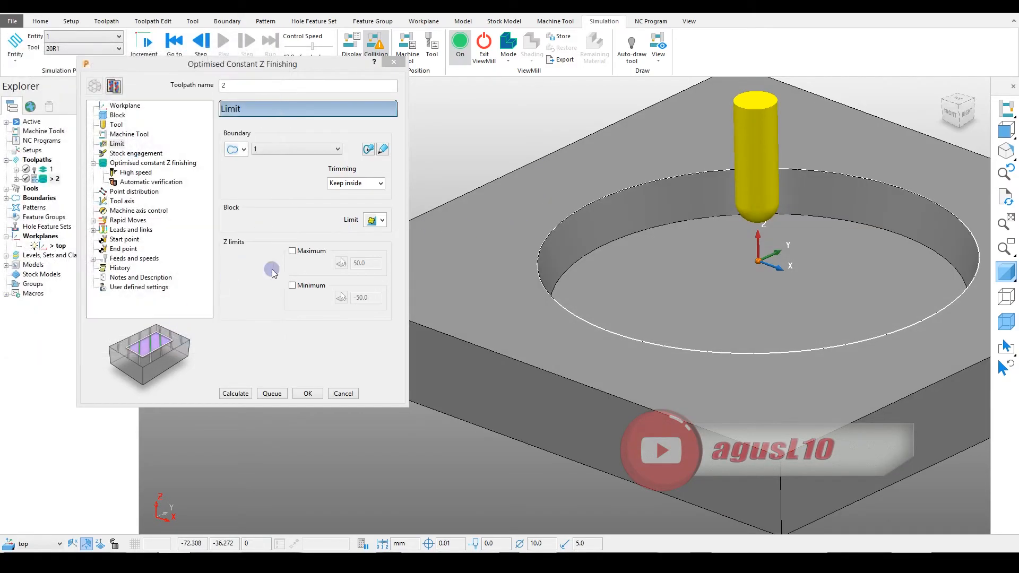
click(234, 394)
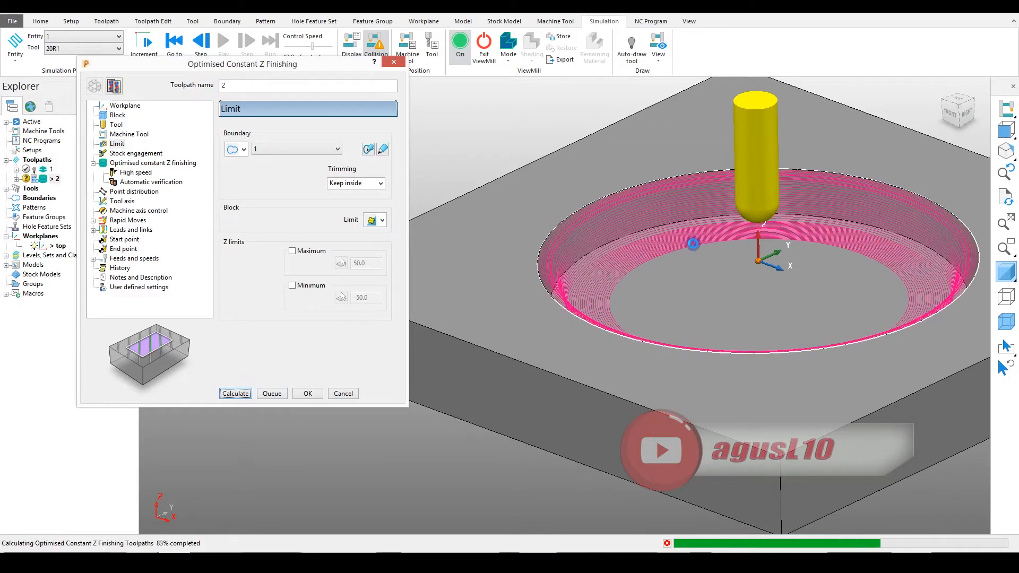
click(343, 394)
- Examine the recalculated finishing passes inside the circular pocket from several angles and return to the isometric view
middle_drag(883, 307, 409, 220)
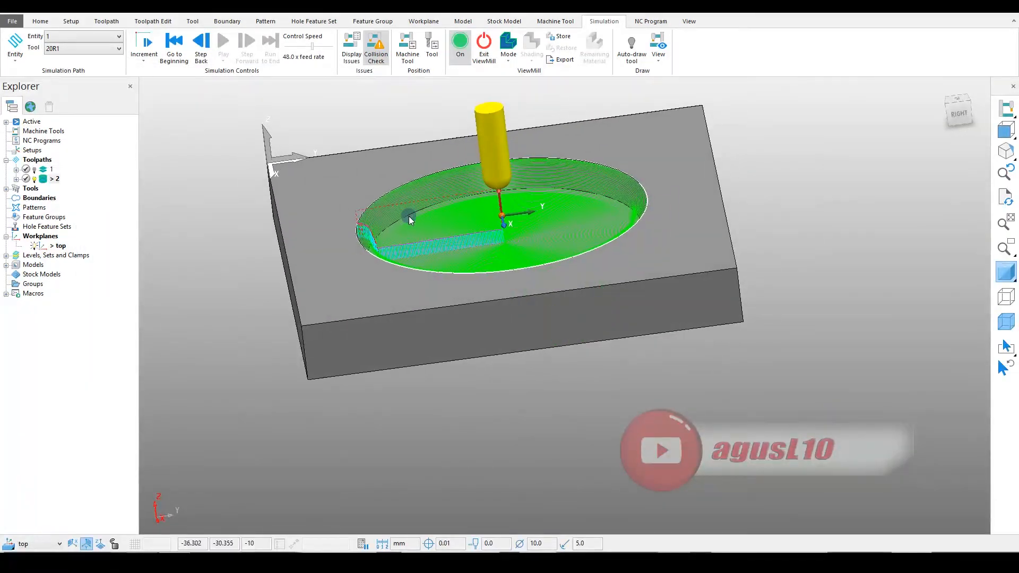
key(ctrl+2)
key(ctrl+1)
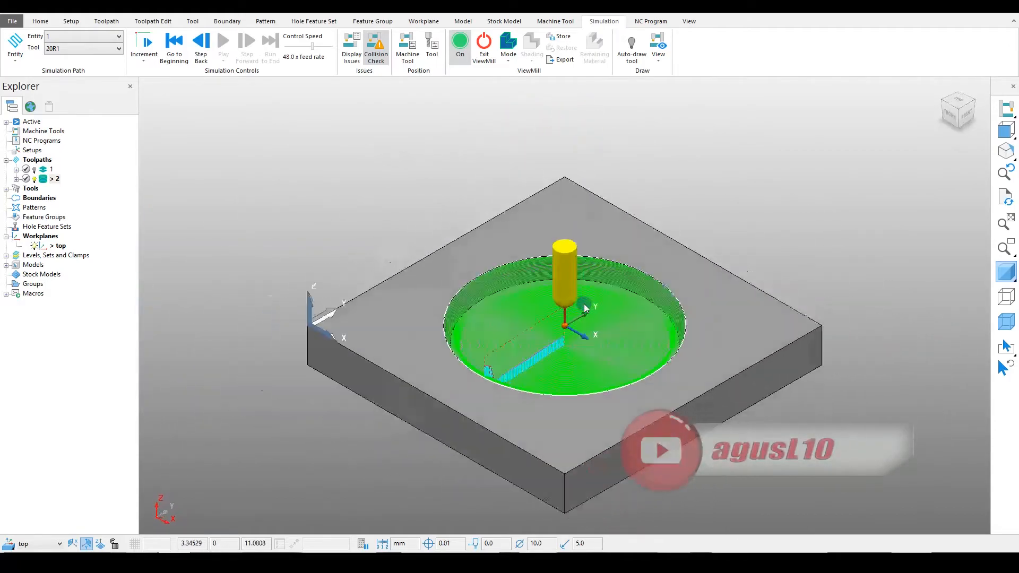
scroll(549, 355, up, 3)
scroll(549, 355, up, 1)
shift+middle_drag(560, 340, 558, 283)
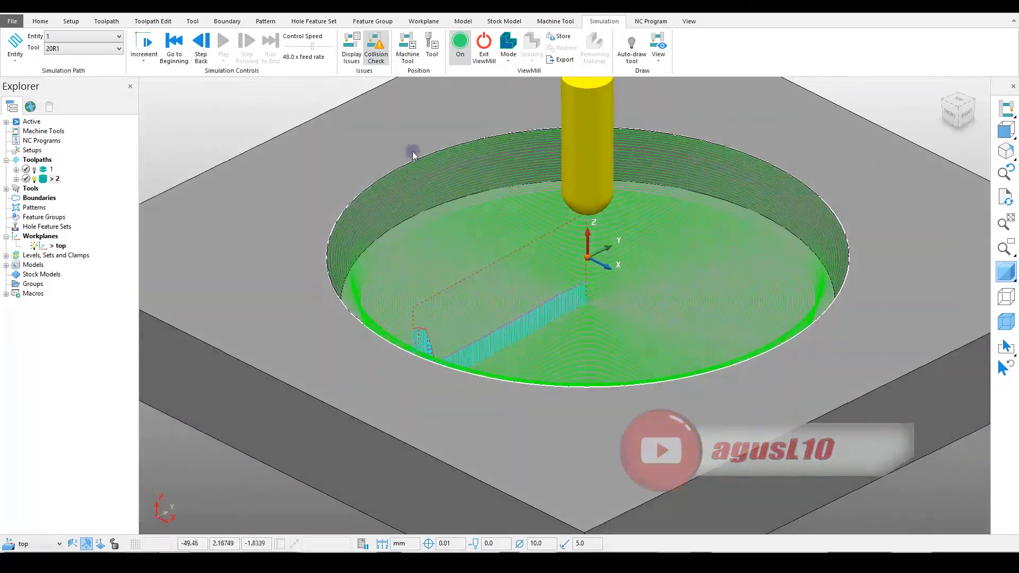
scroll(602, 198, down, 1)
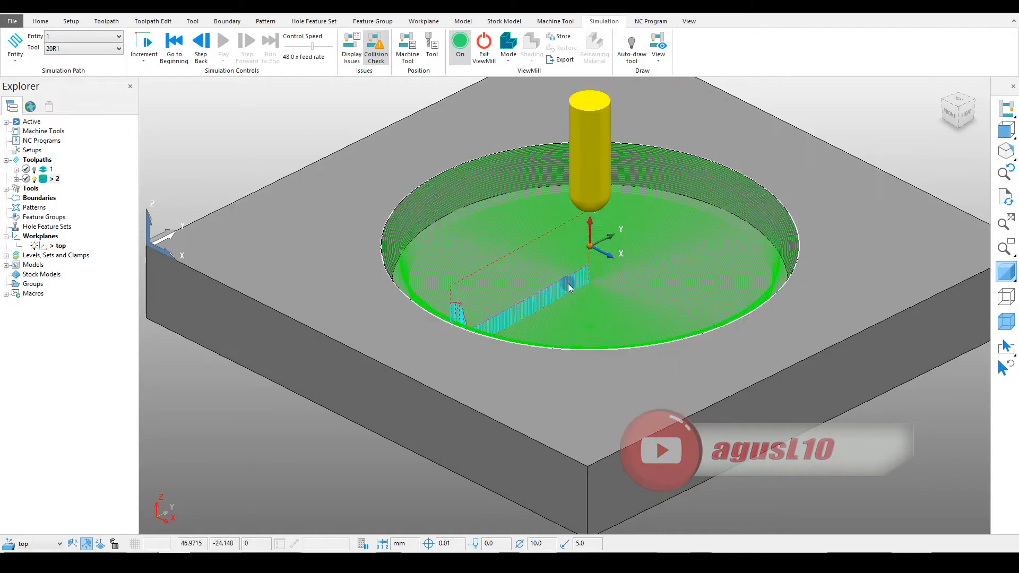
scroll(568, 247, up, 4)
scroll(572, 238, down, 3)
middle_drag(573, 244, 512, 242)
key(ctrl+1)
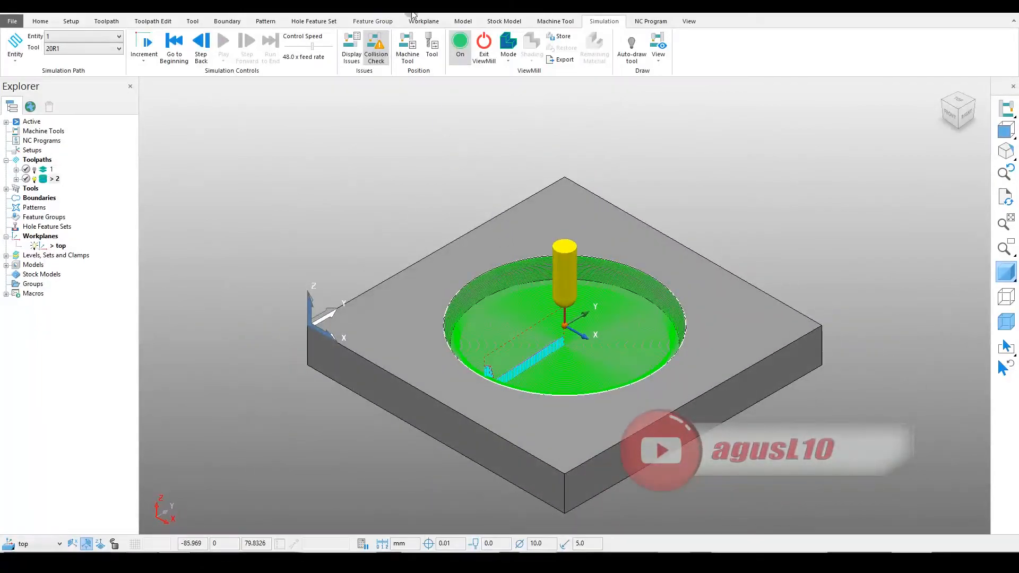
- Simulate toolpath 2 with tool 10bn from its start in ViewMill's Fixed direction mode, raising the playback speed to as fast as possible
click(509, 59)
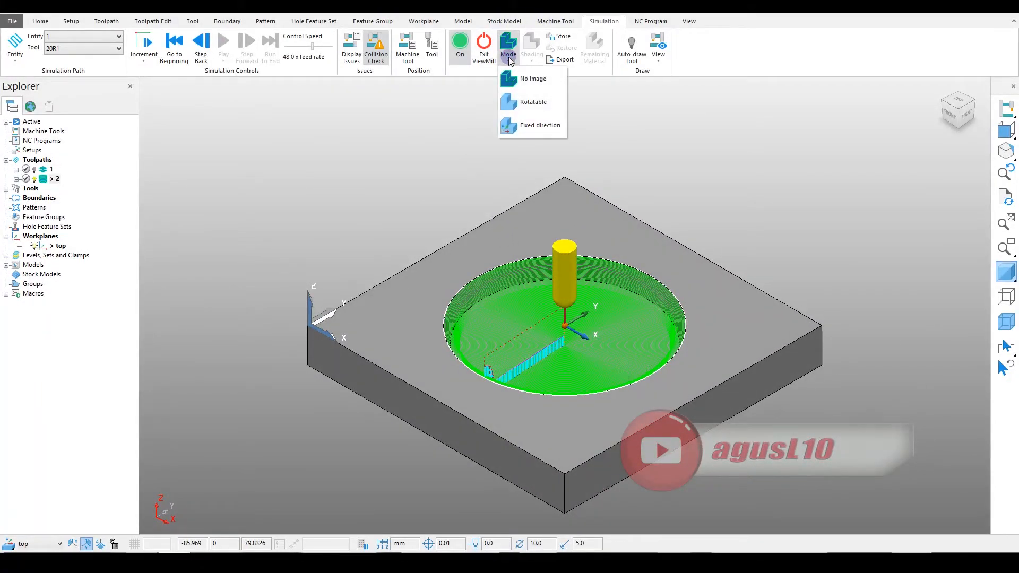
click(542, 127)
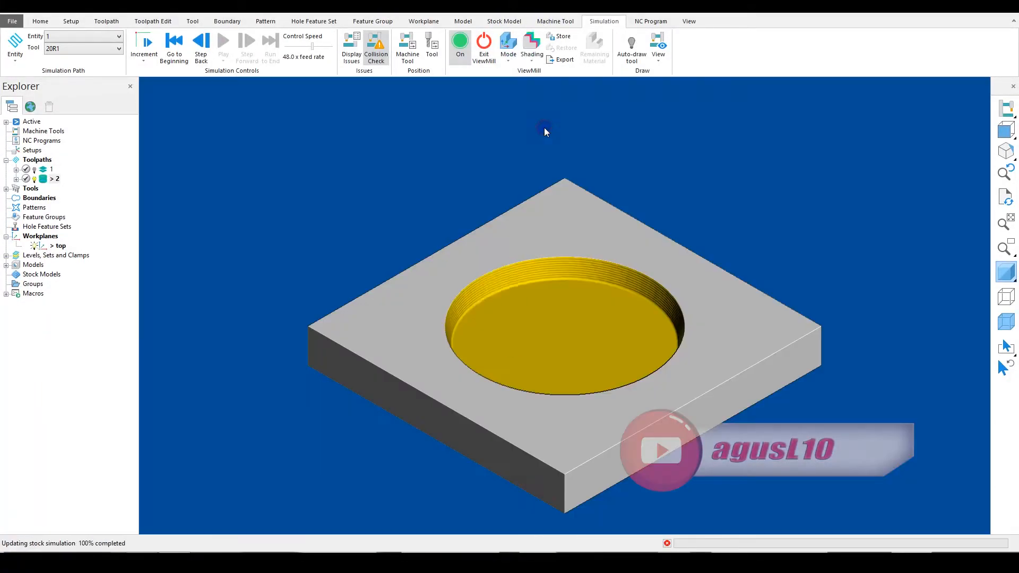
right_click(45, 180)
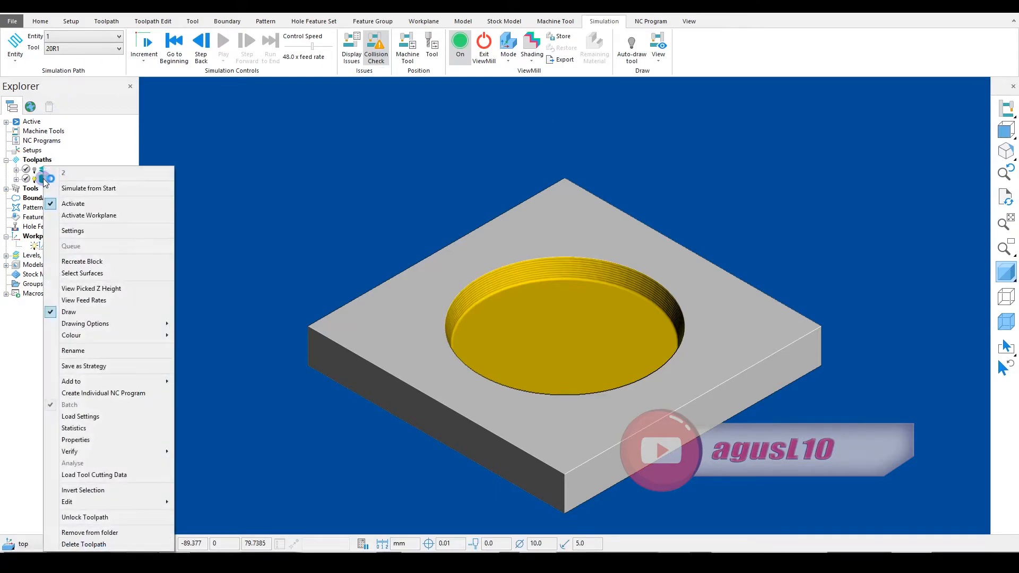
click(78, 188)
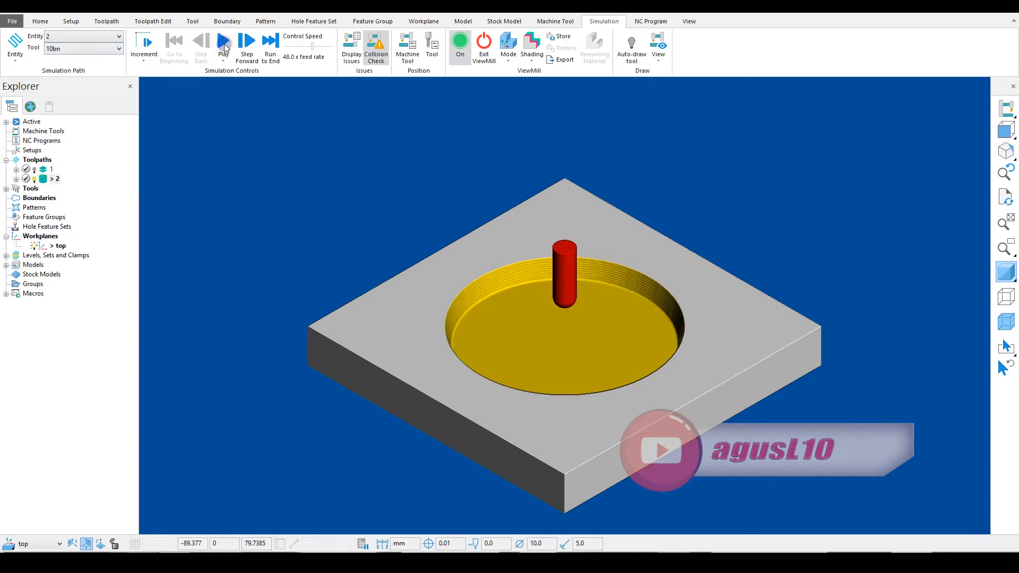
click(224, 42)
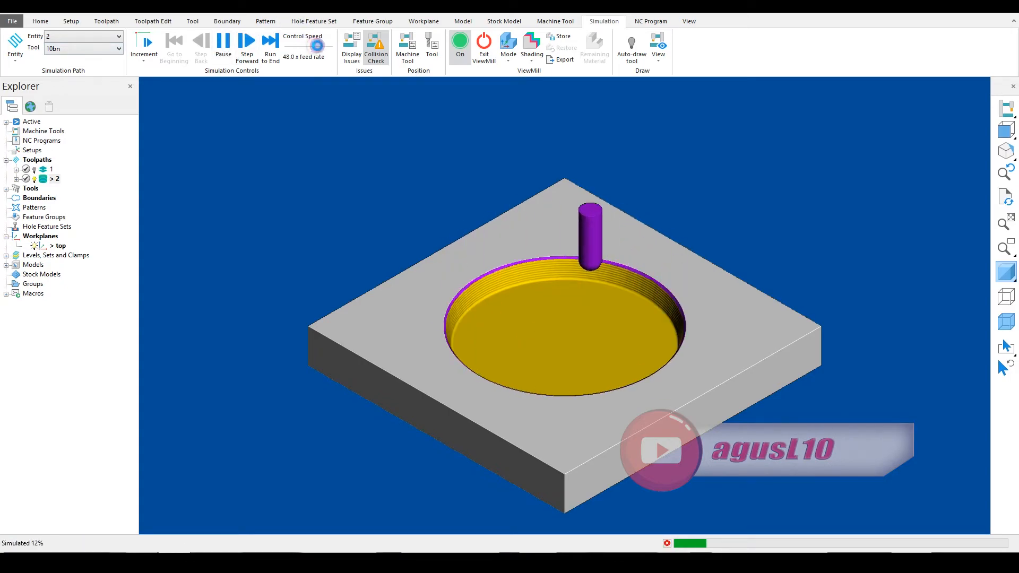
drag(316, 46, 333, 47)
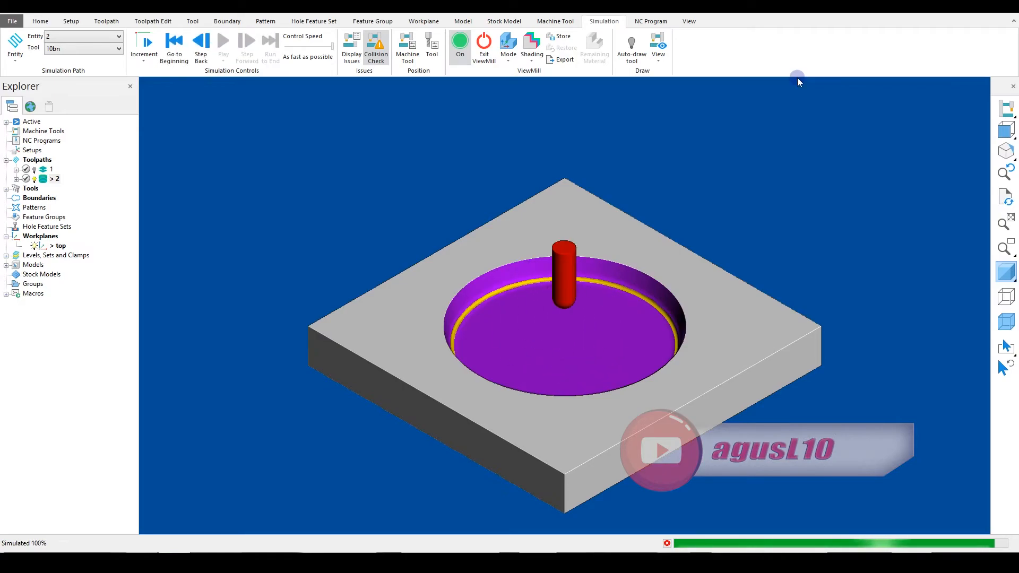
- Switch the ViewMill stock to Rotatable mode and deactivate toolpath 2 to inspect the pocket wall without its passes
click(533, 66)
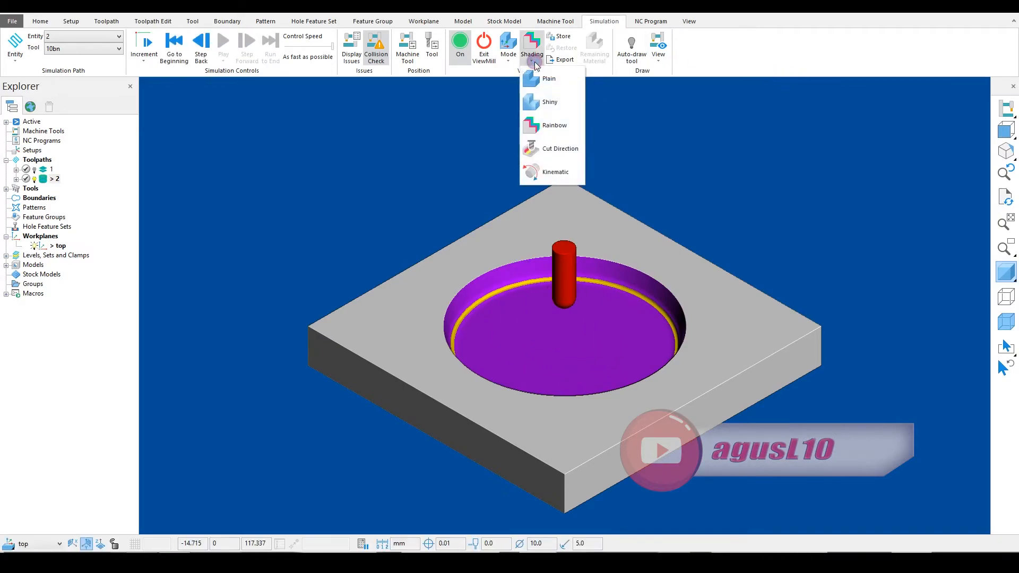
click(509, 58)
click(519, 101)
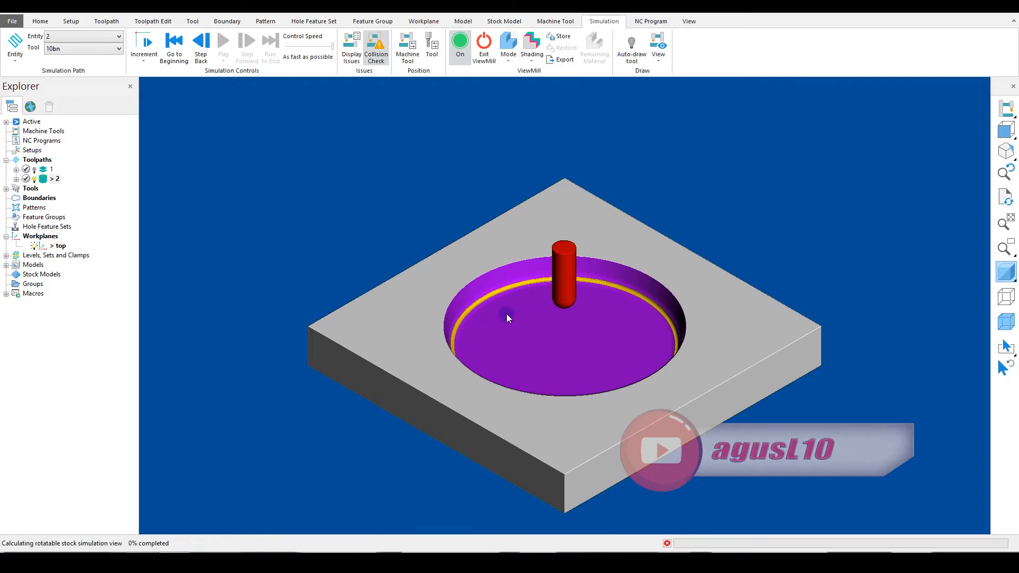
scroll(568, 276, up, 5)
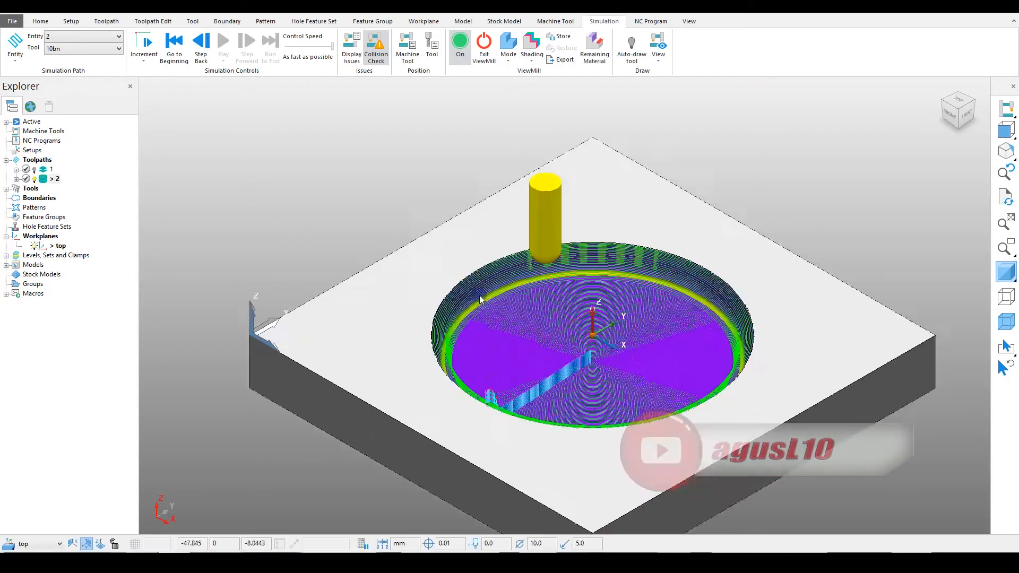
middle_drag(567, 266, 565, 254)
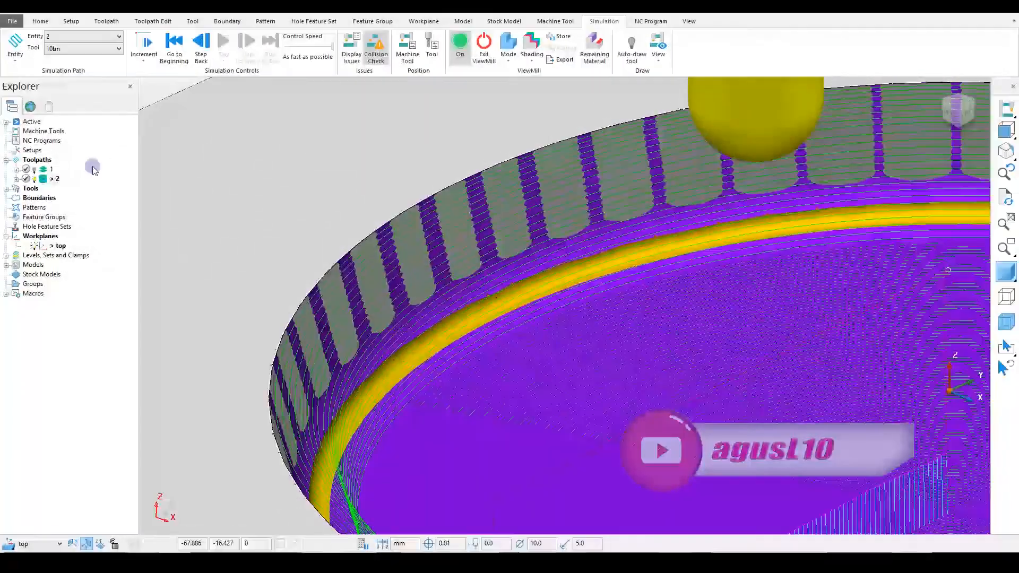
double_click(43, 181)
scroll(570, 304, down, 3)
middle_drag(585, 316, 593, 310)
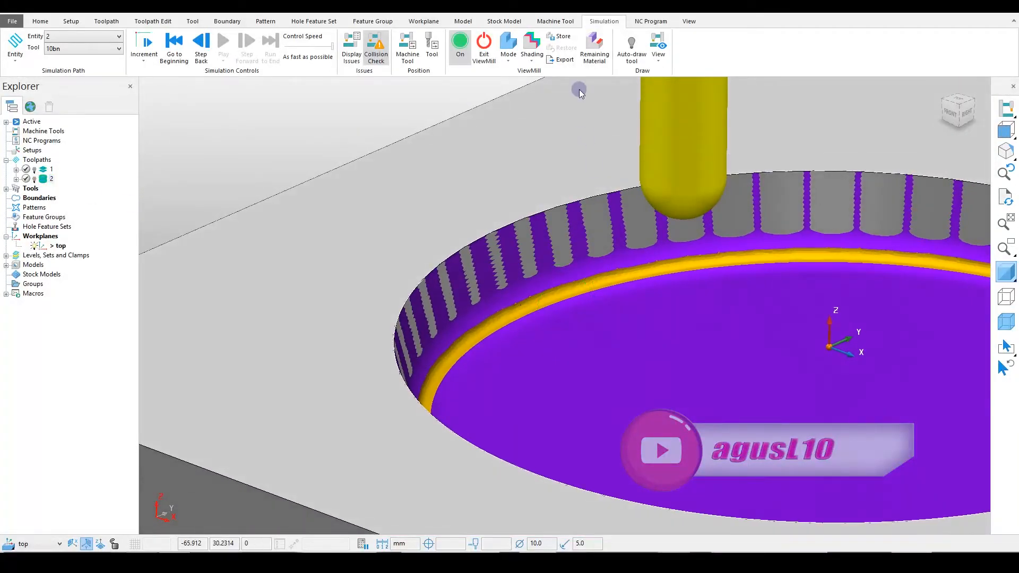
- Show the simulated stock with Plain shading and view the machined pocket wall
click(538, 55)
click(549, 79)
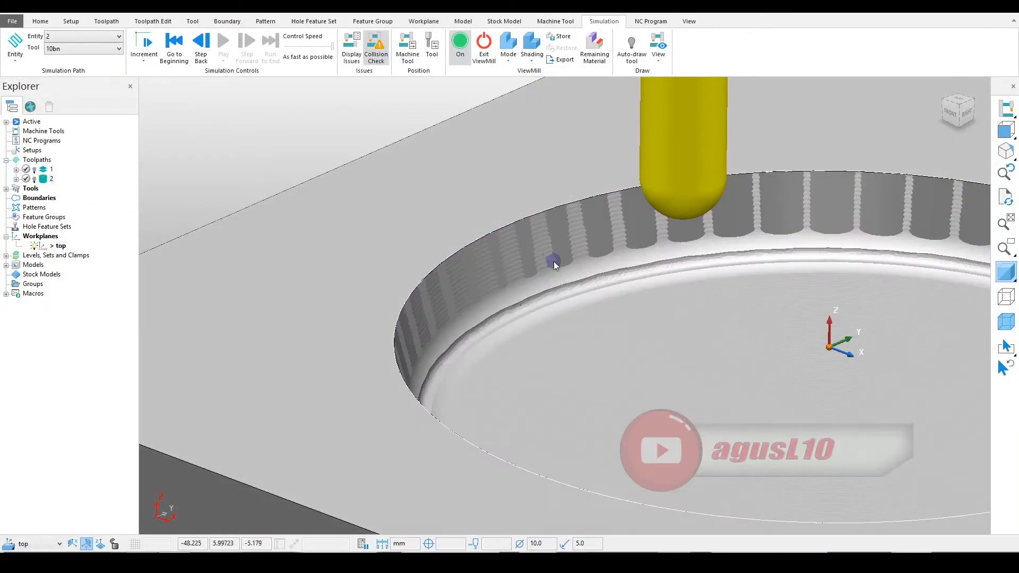
middle_drag(553, 261, 441, 196)
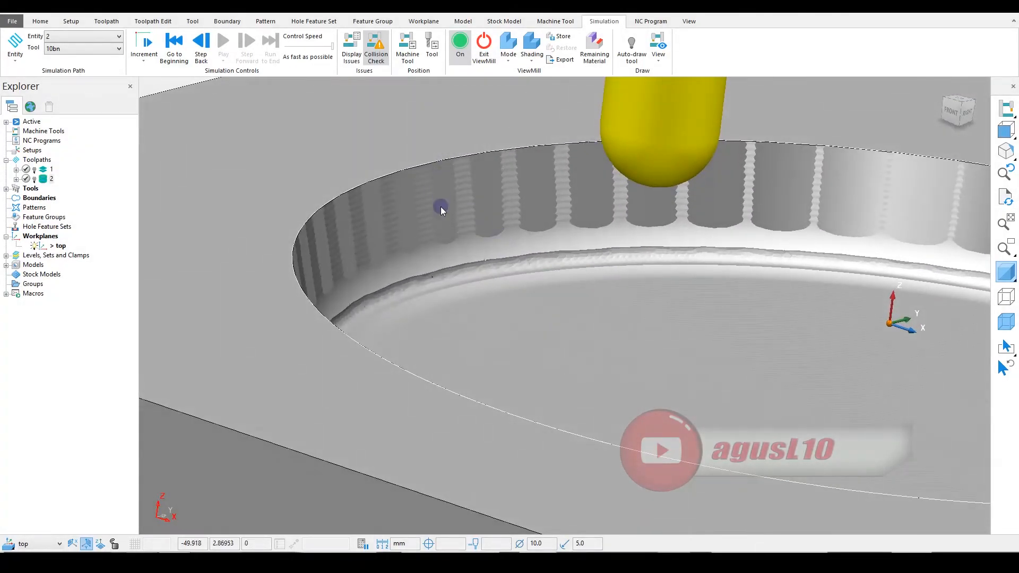
scroll(450, 217, down, 5)
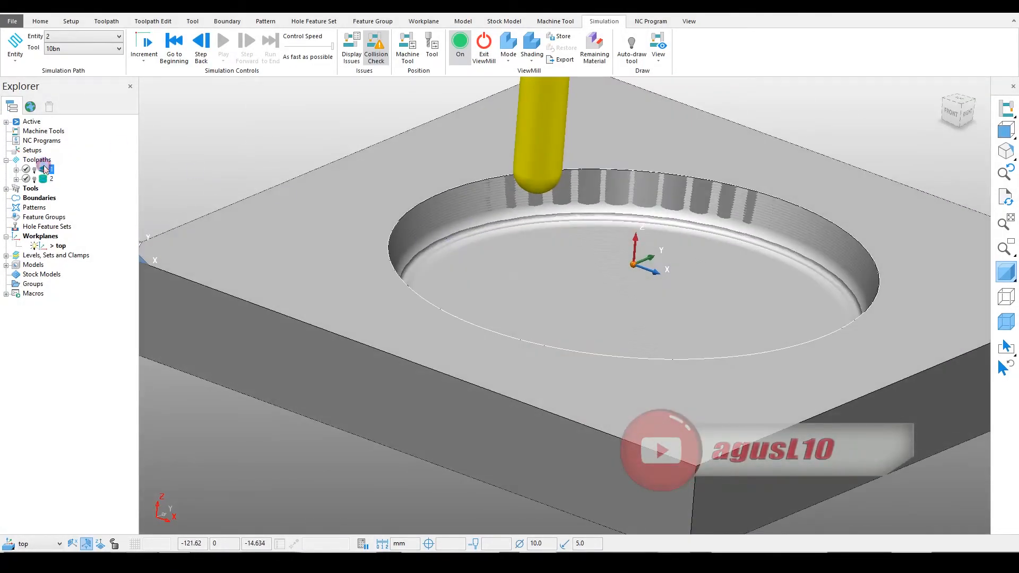
- Examine the simulated pocket's wall and lower edge up close, activating and deactivating toolpath 1 for comparison
double_click(45, 169)
scroll(460, 210, up, 4)
double_click(44, 168)
scroll(524, 302, down, 2)
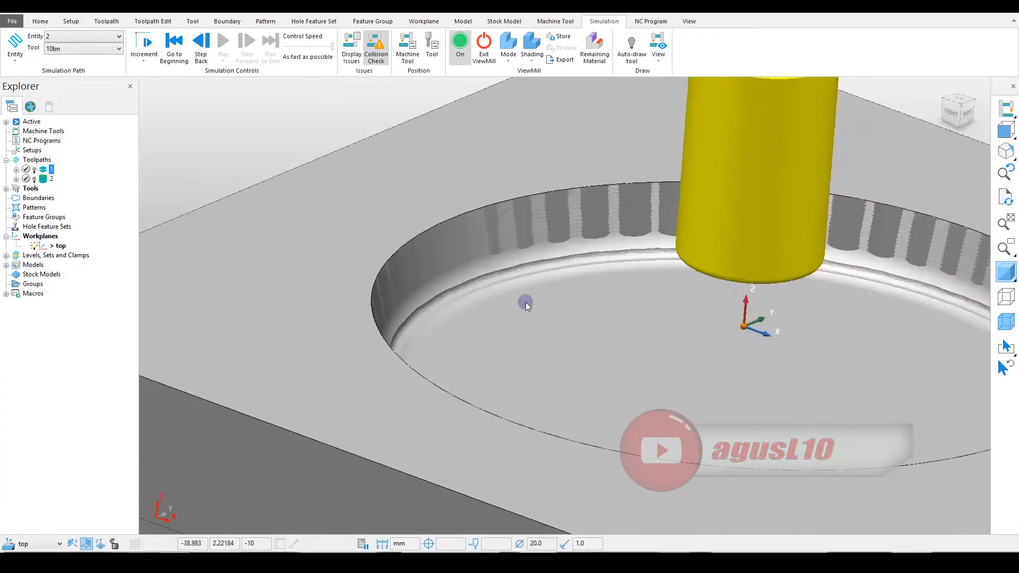
scroll(510, 292, down, 1)
scroll(467, 212, up, 4)
scroll(403, 151, down, 1)
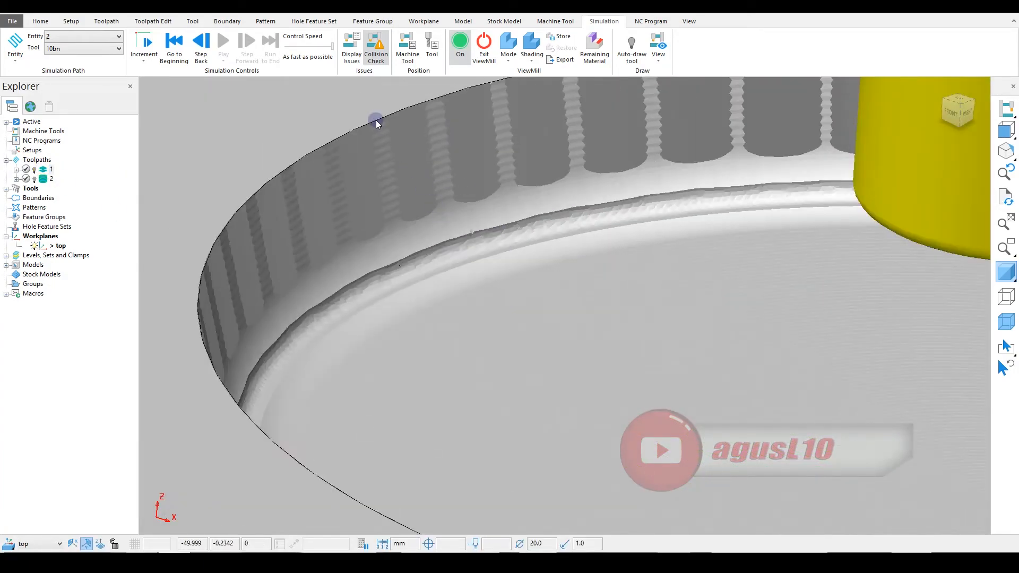
scroll(435, 214, down, 5)
middle_drag(434, 215, 582, 246)
scroll(457, 205, up, 5)
scroll(457, 207, down, 3)
scroll(492, 154, up, 4)
middle_drag(492, 155, 466, 222)
scroll(491, 251, down, 4)
scroll(467, 207, down, 5)
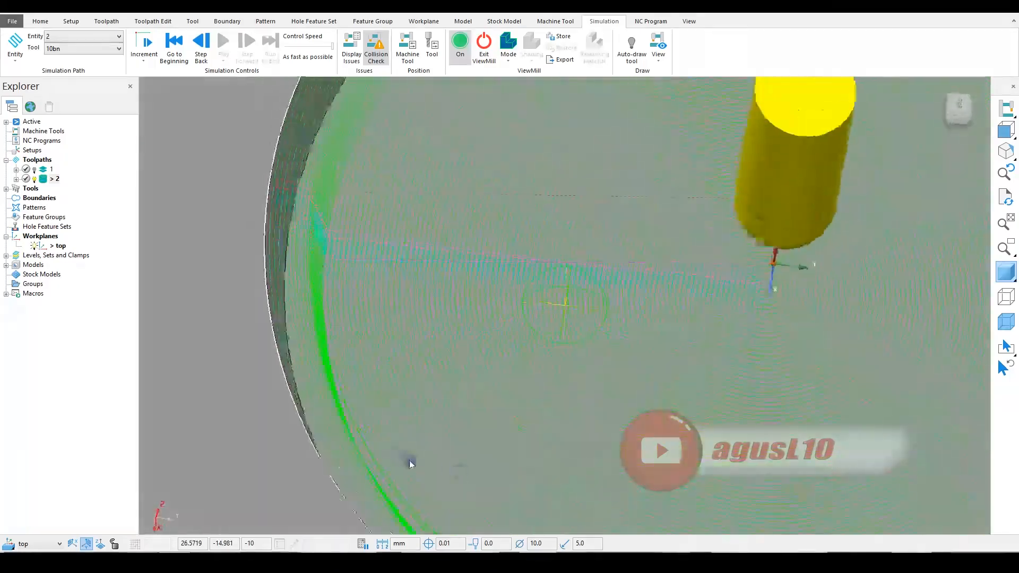
- Examine toolpath 2's passes and the link moves between levels on the pocket wall and floor, with and without model shading
middle_drag(622, 301, 389, 195)
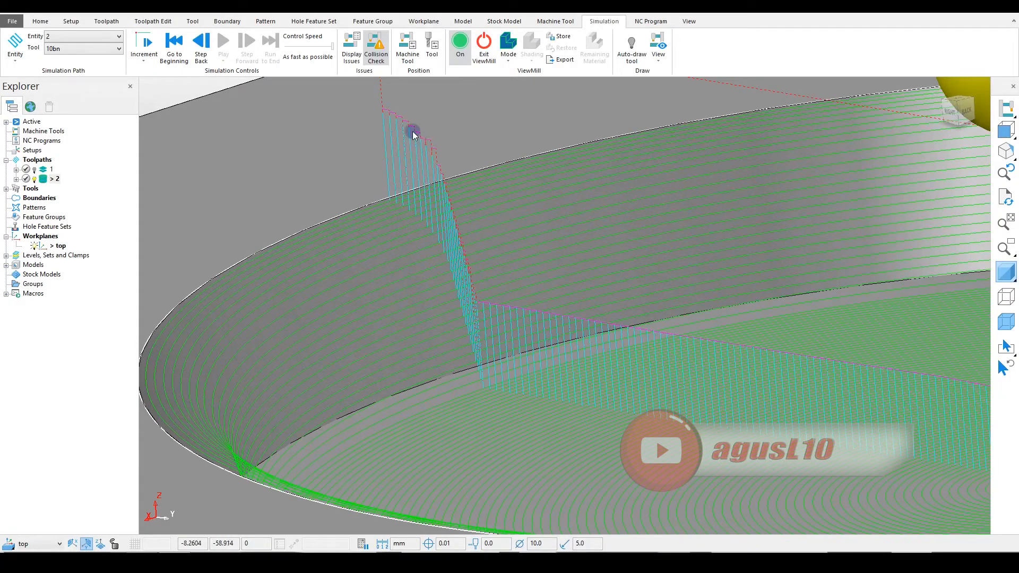
scroll(412, 132, down, 3)
shift+middle_drag(416, 168, 421, 238)
scroll(444, 220, down, 2)
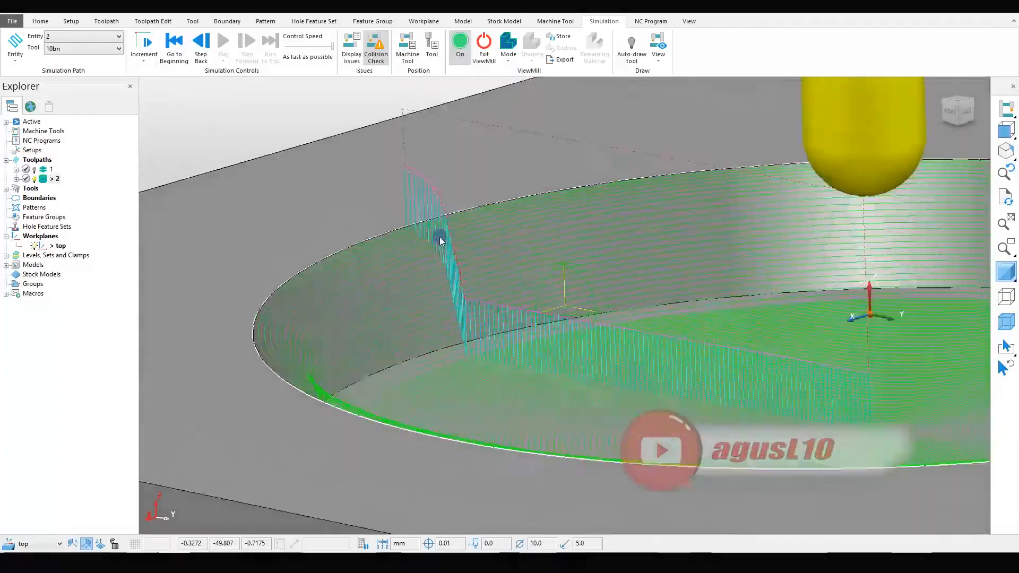
scroll(439, 237, up, 5)
middle_drag(472, 213, 457, 198)
scroll(498, 215, down, 2)
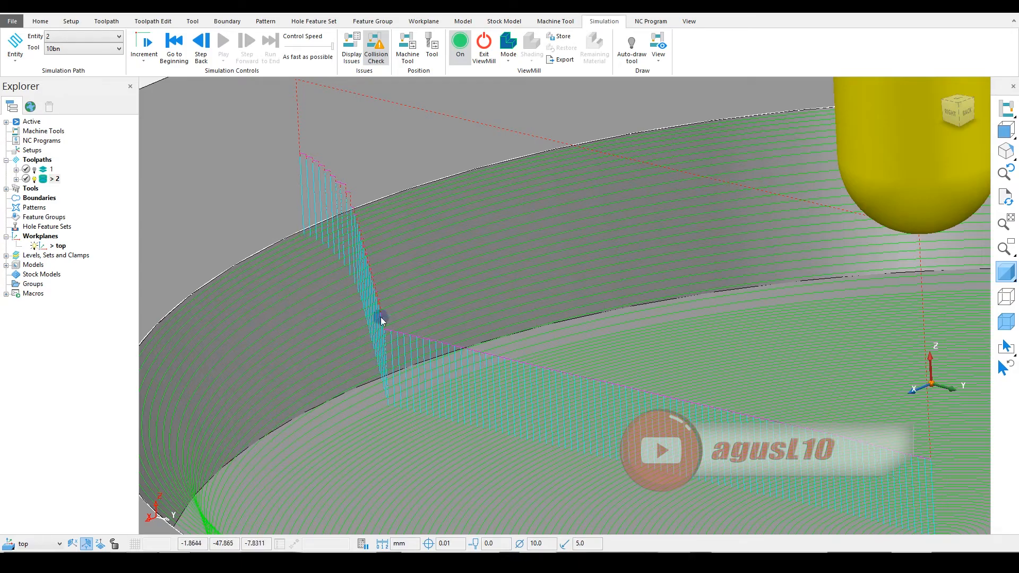
scroll(380, 317, down, 3)
click(383, 300)
shift+middle_drag(420, 276, 365, 259)
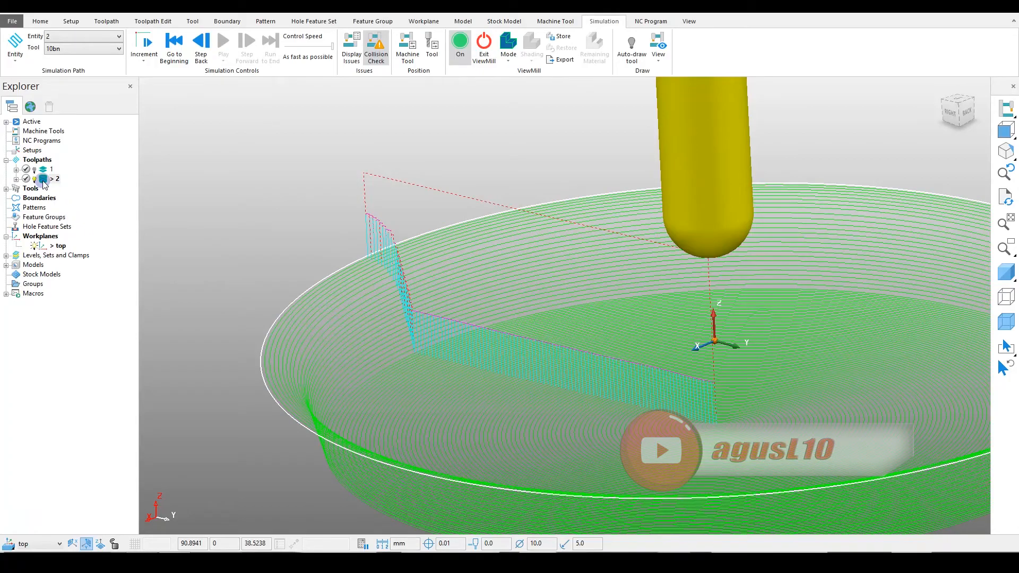
scroll(358, 296, up, 3)
scroll(373, 190, down, 3)
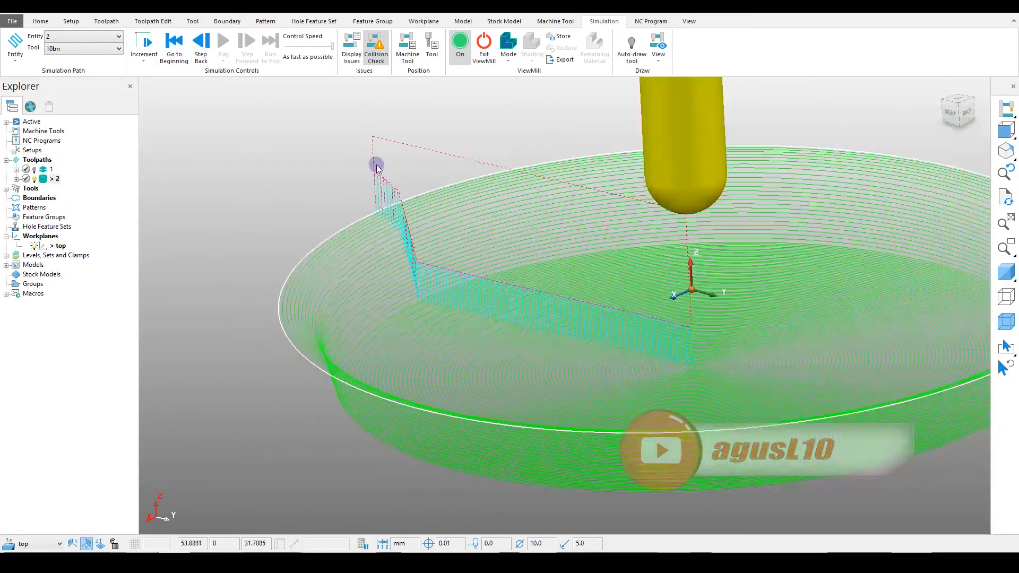
- Replay the toolpath 2 simulation over the model with the control speed reduced to 10.0 x feed rate
right_click(371, 162)
click(396, 170)
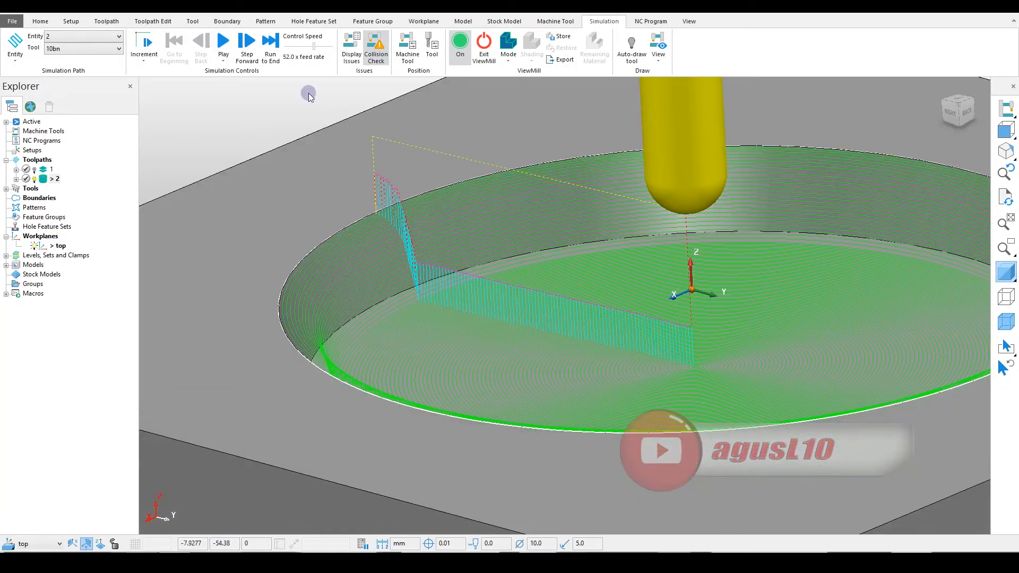
click(228, 42)
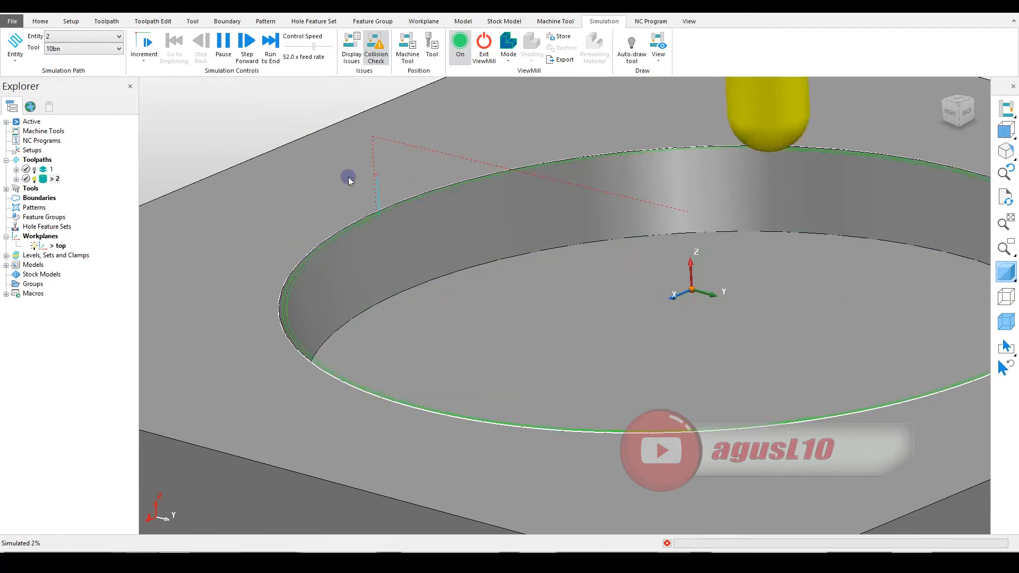
drag(313, 47, 294, 47)
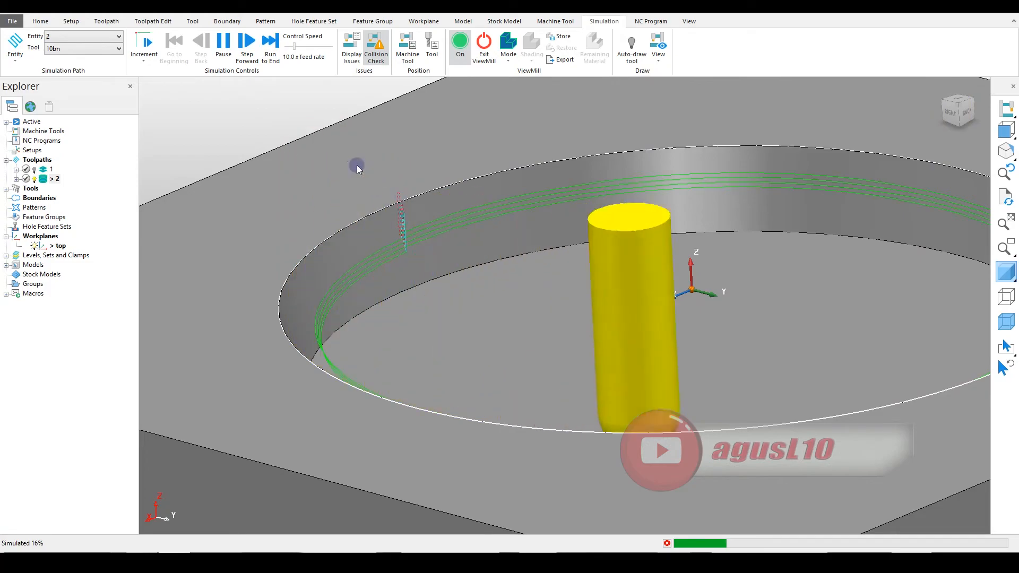
drag(293, 50, 291, 50)
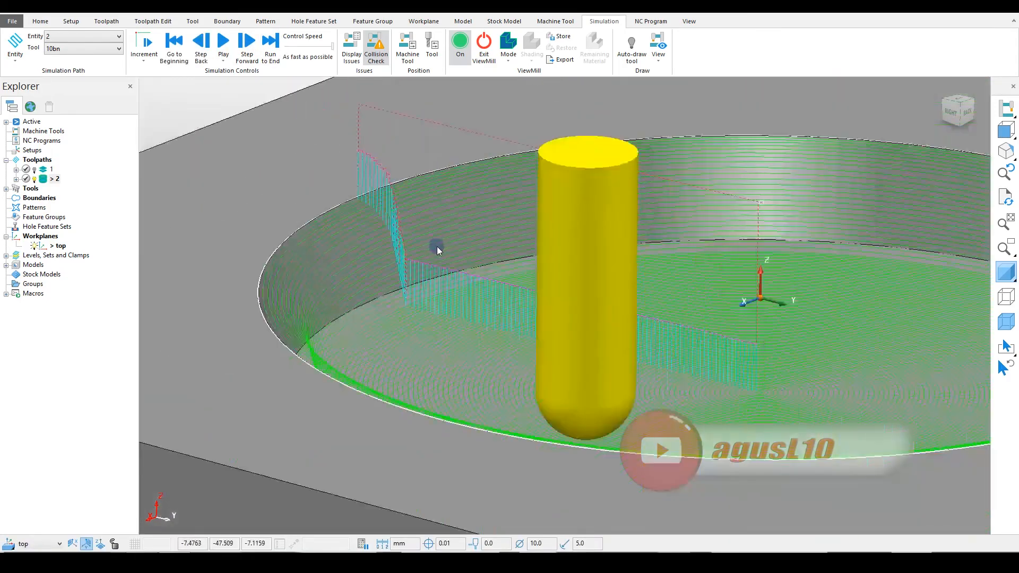
- Examine toolpath 2's lead-in and link moves along the pocket wall and return to the isometric view
mouse_move(436, 242)
middle_down()
mouse_move(434, 222)
mouse_move(431, 230)
middle_up()
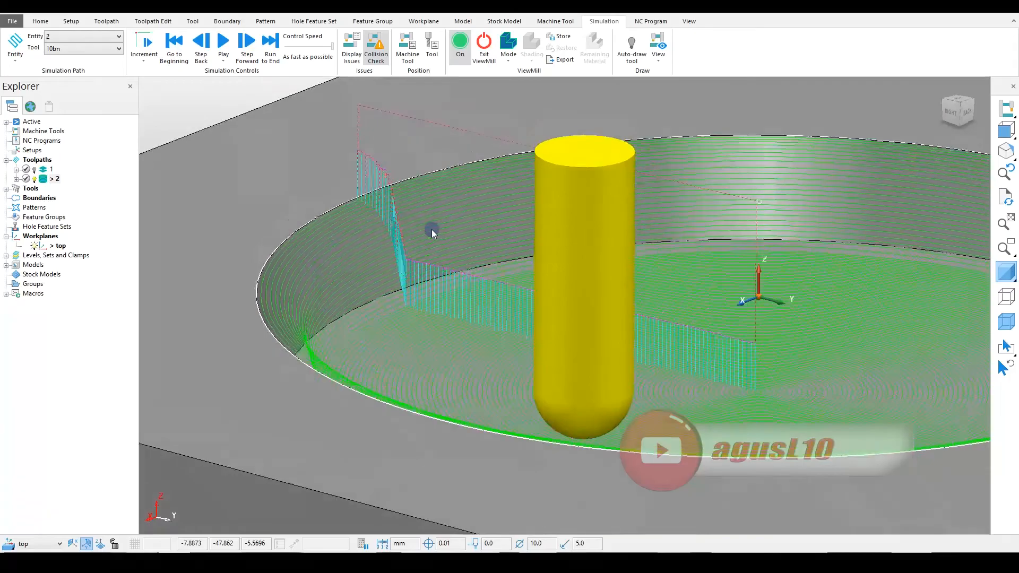
scroll(403, 216, up, 5)
scroll(425, 233, down, 4)
middle_drag(410, 208, 496, 314)
scroll(348, 246, down, 3)
key(ctrl+4)
key(ctrl+1)
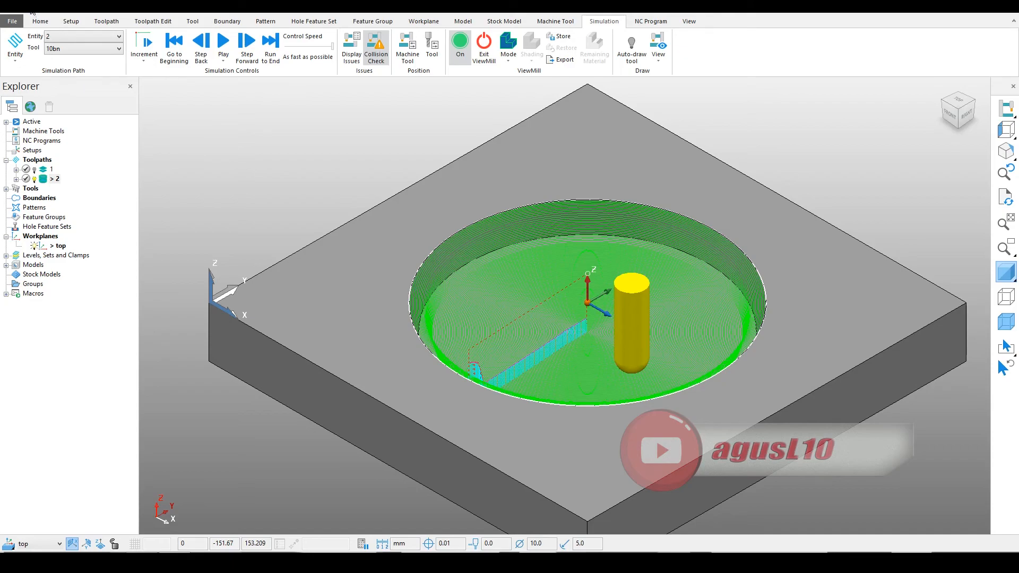
- Save the PowerMill project as "part 1" in the #1 folder
click(31, 9)
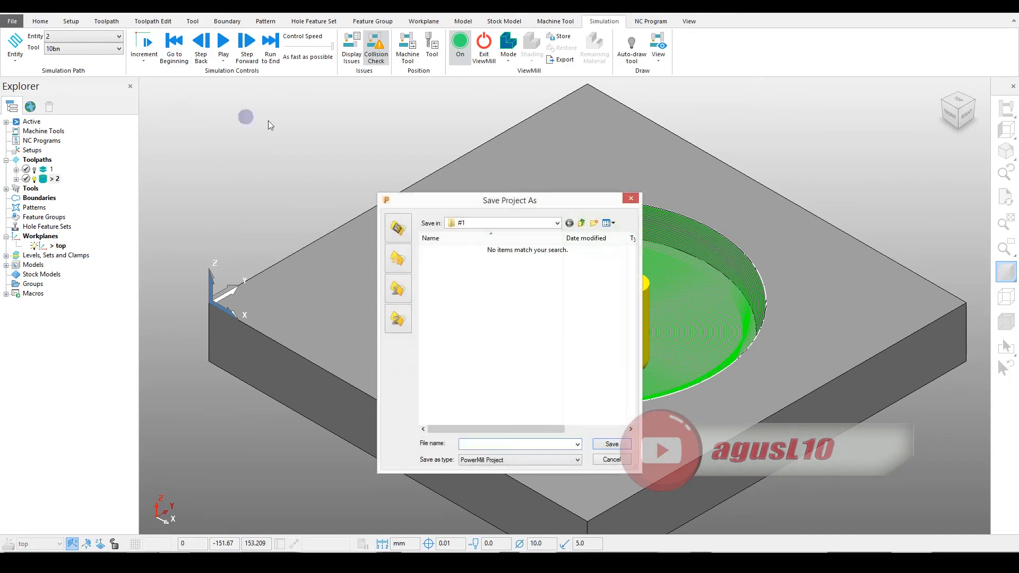
drag(487, 197, 537, 173)
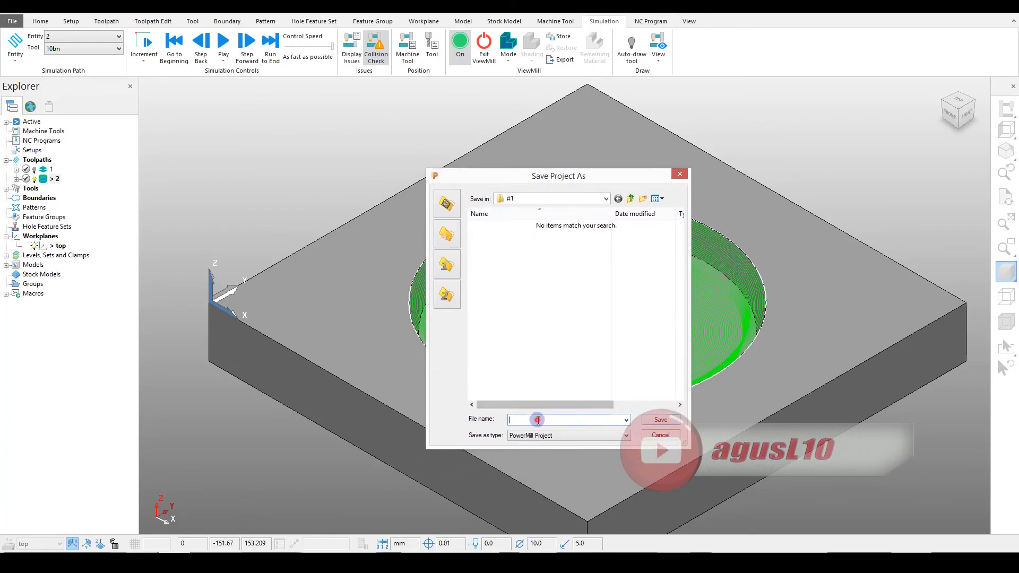
text(p)
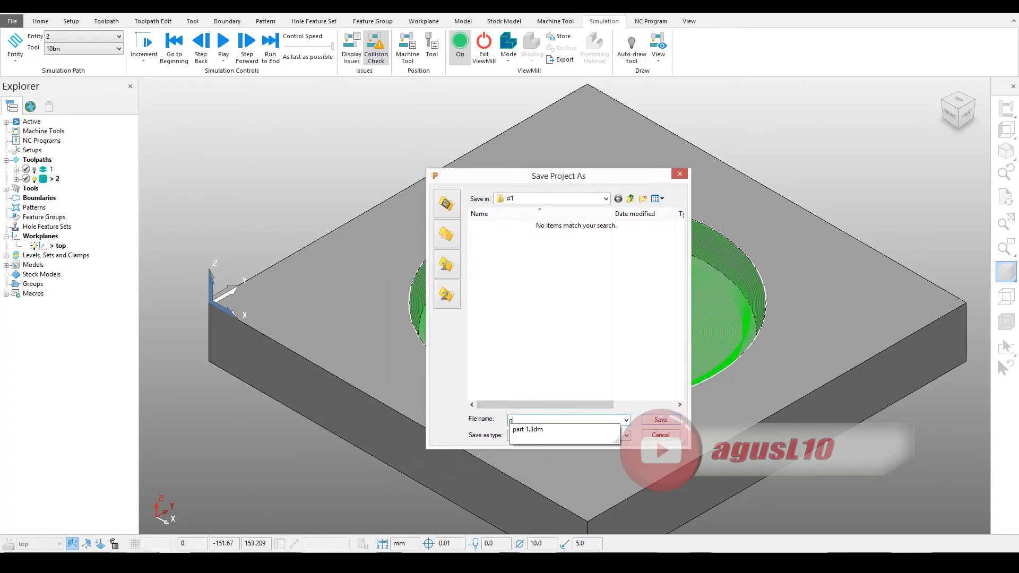
text(art 1)
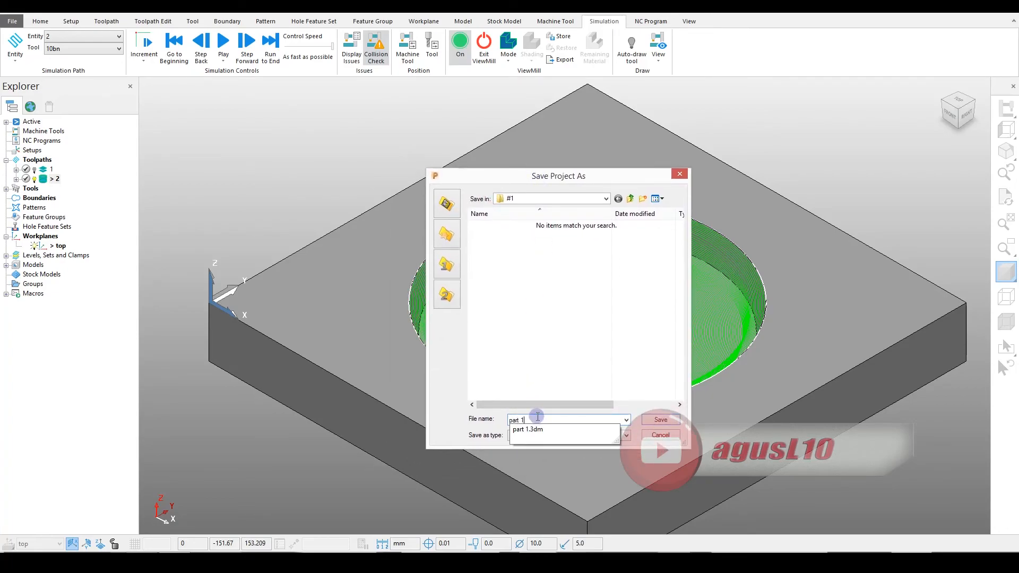
click(659, 419)
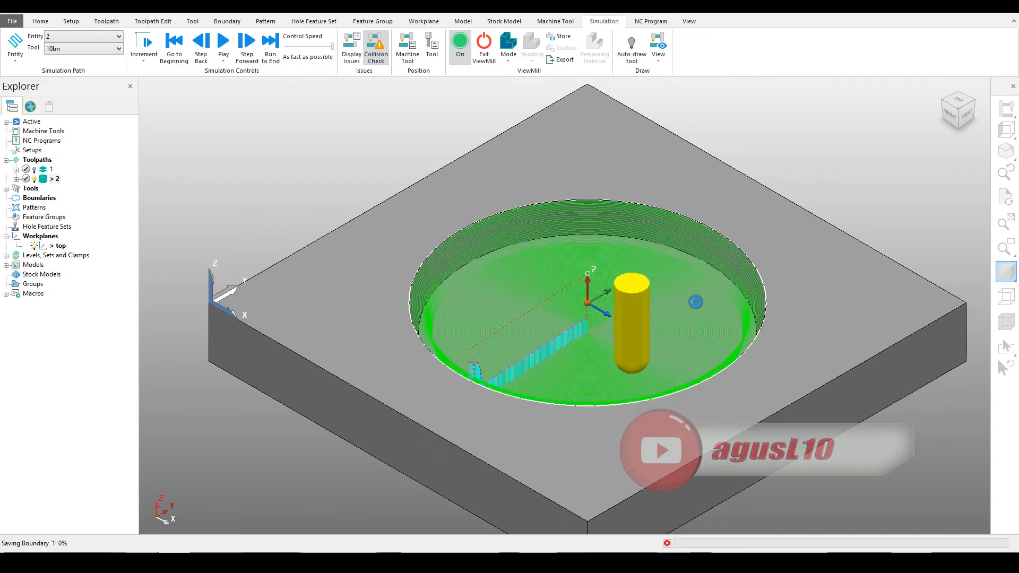